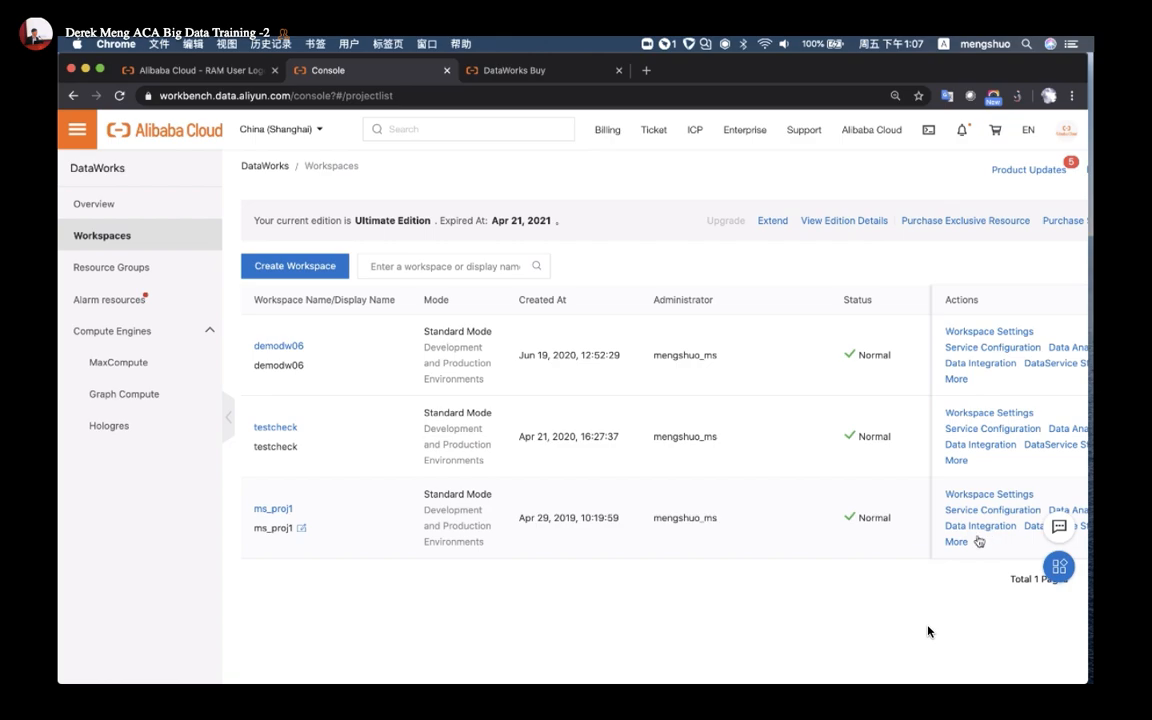
Open Data Integration from the ms_proj1 row's Actions column in the workspace list
scroll(980, 540, "up", 5)
scroll(976, 497, "right", 5)
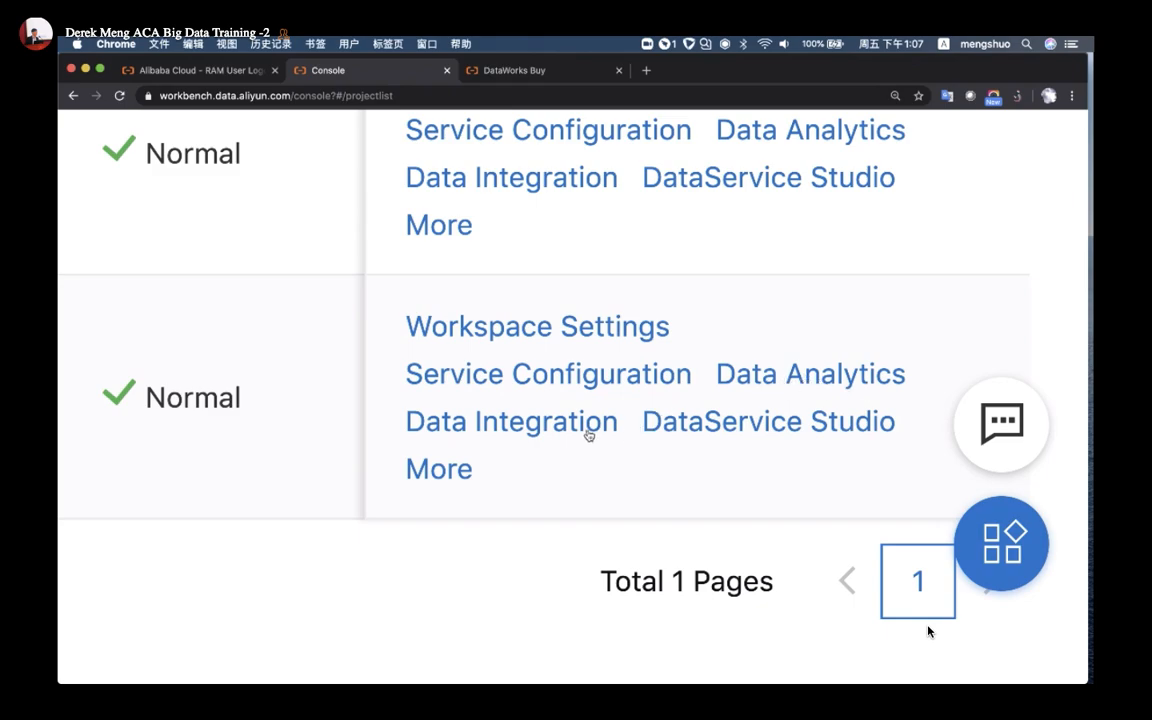
left_click(548, 435)
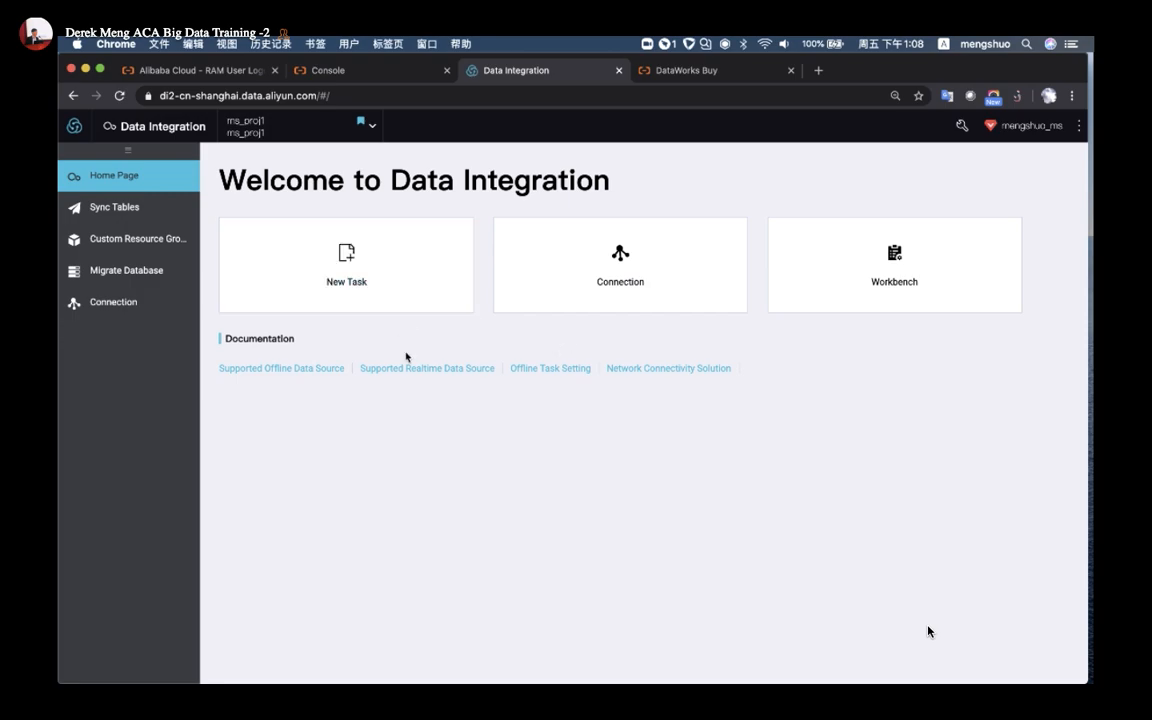
left_click(73, 120)
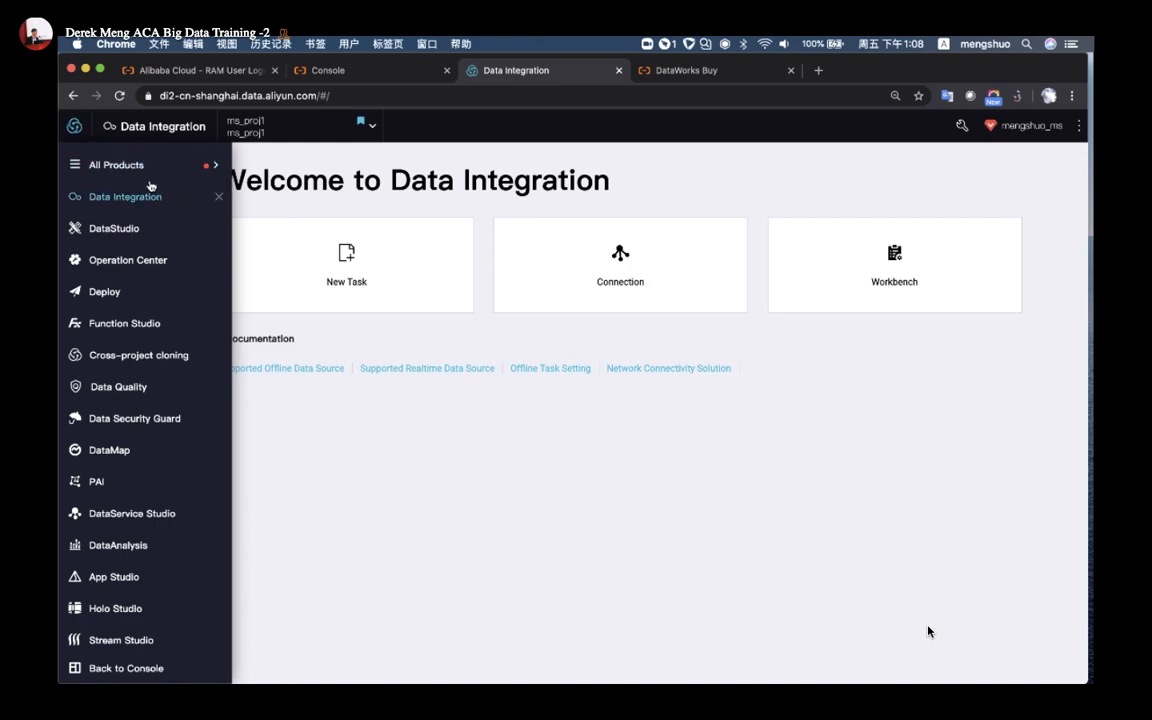
mouse_move(151, 173)
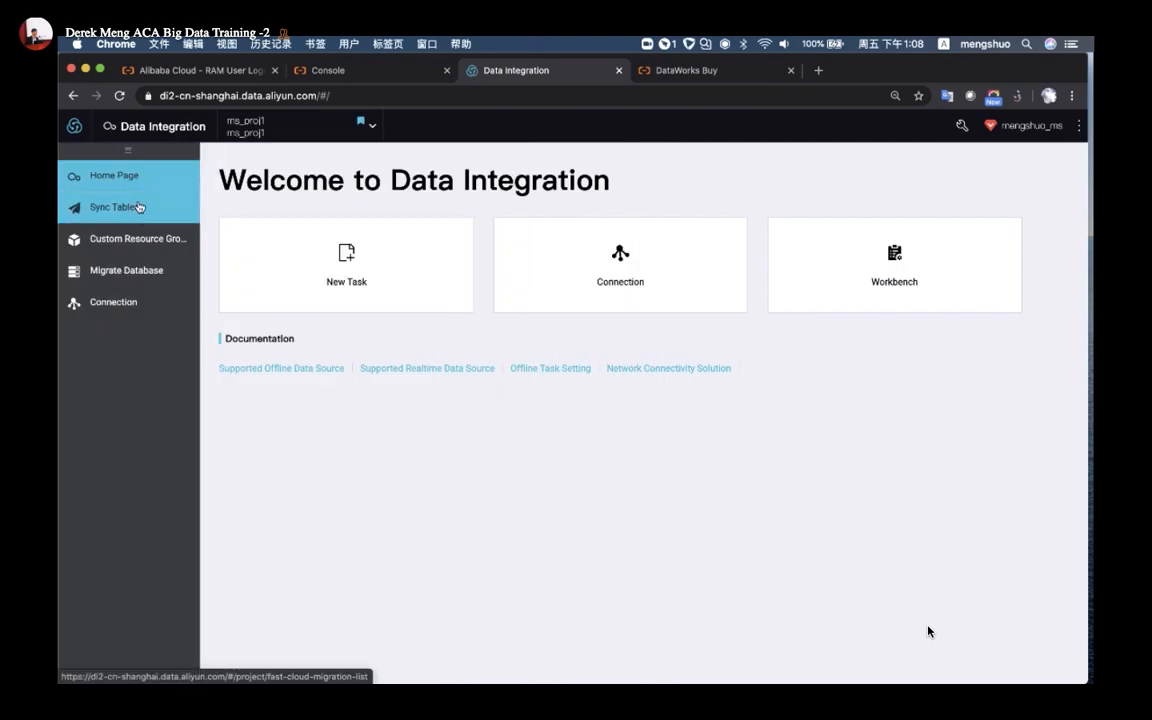
Open the ms_proj1 workspace's Data Source connections page
left_click(126, 304)
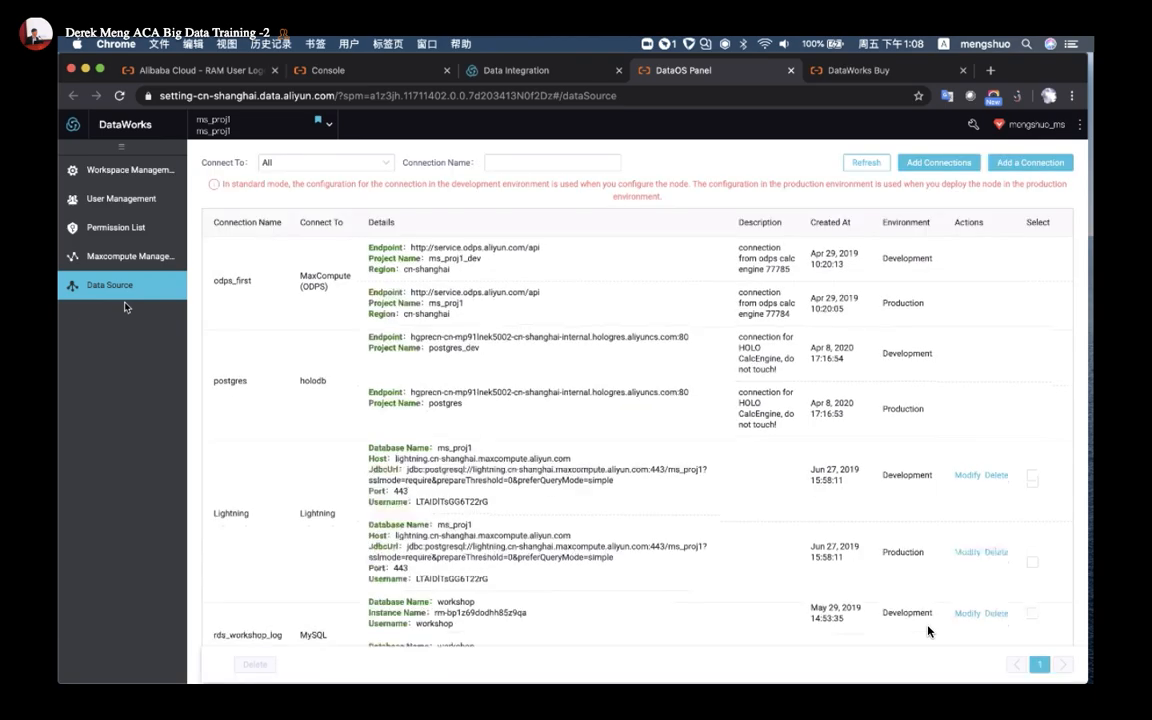
scroll(927, 630, "down", 3)
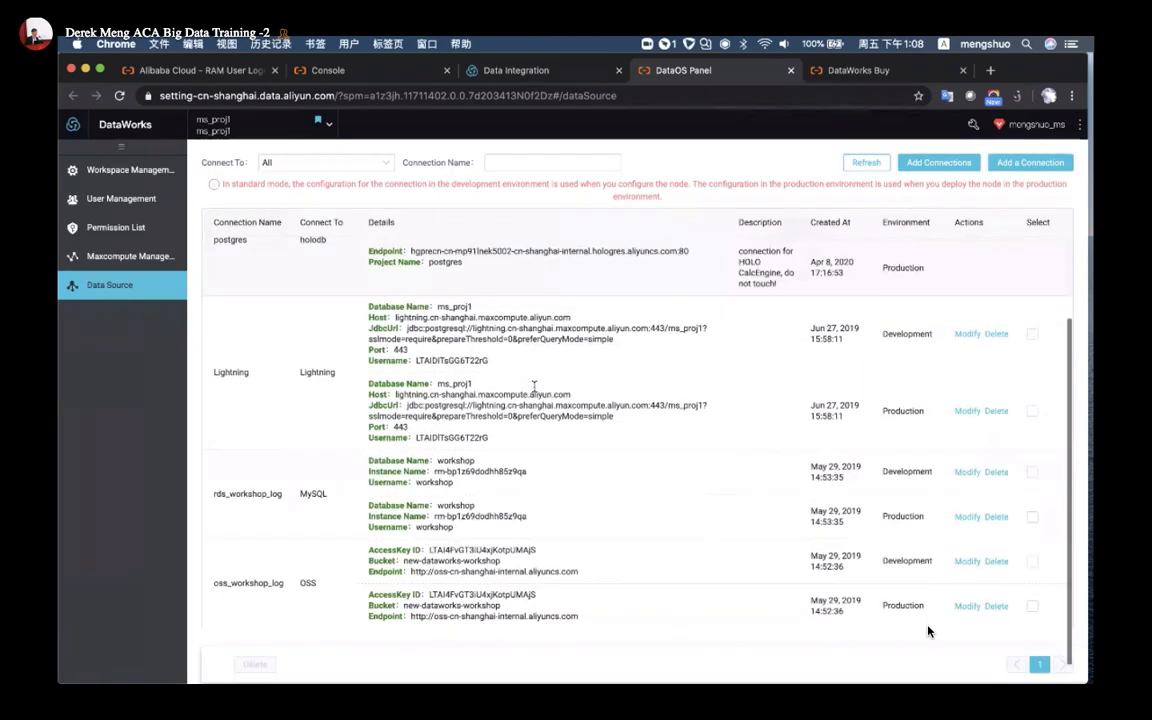
scroll(927, 630, "up", 3)
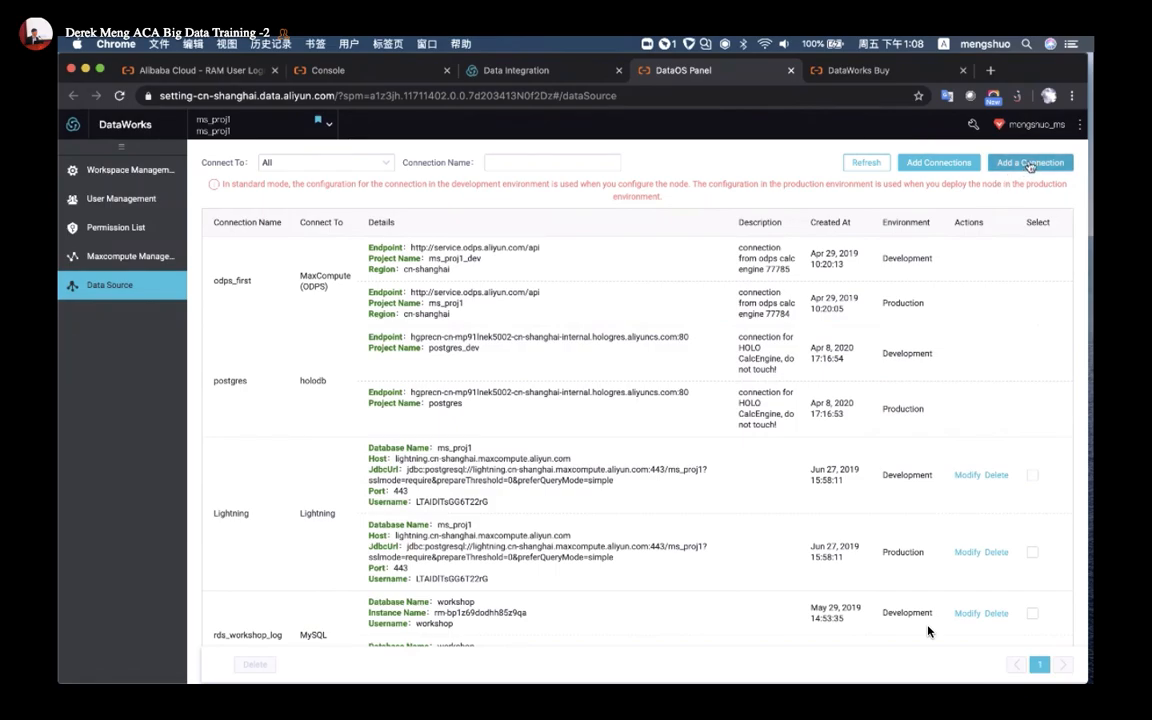
Start adding a connection and browse the relational, big-data and message-queue source types
left_click(1030, 162)
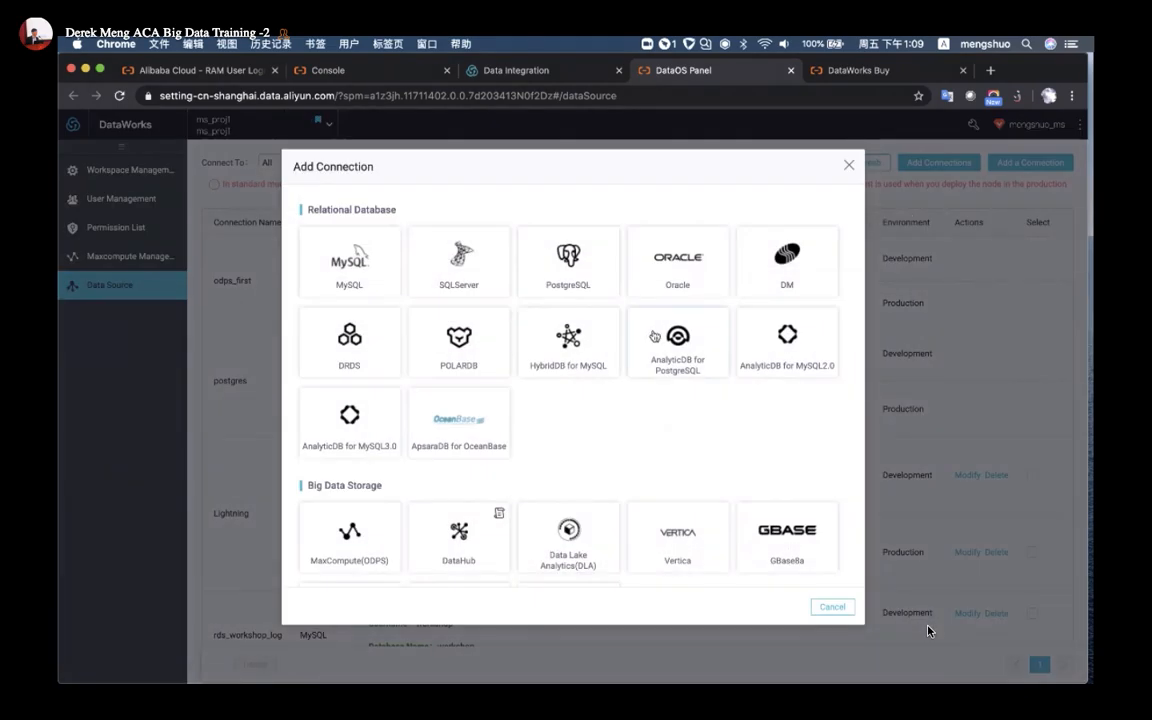
scroll(640, 347, "down", 3)
scroll(643, 349, "up", 3)
scroll(557, 385, "down", 3)
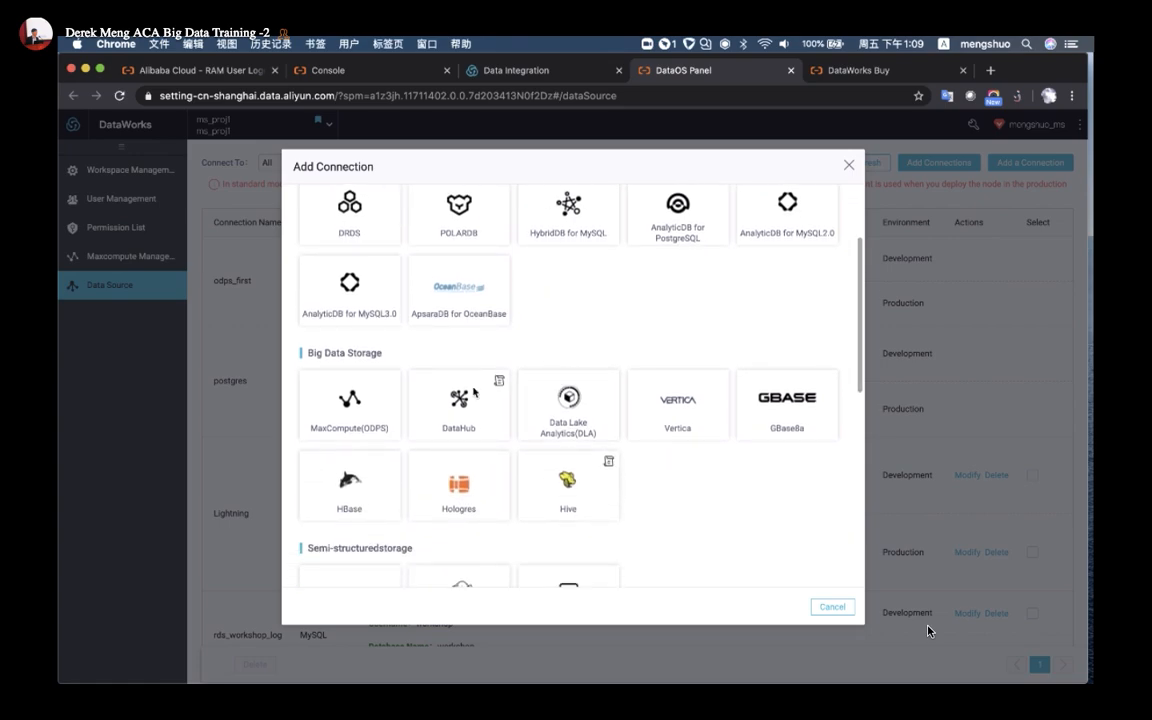
scroll(424, 437, "down", 2)
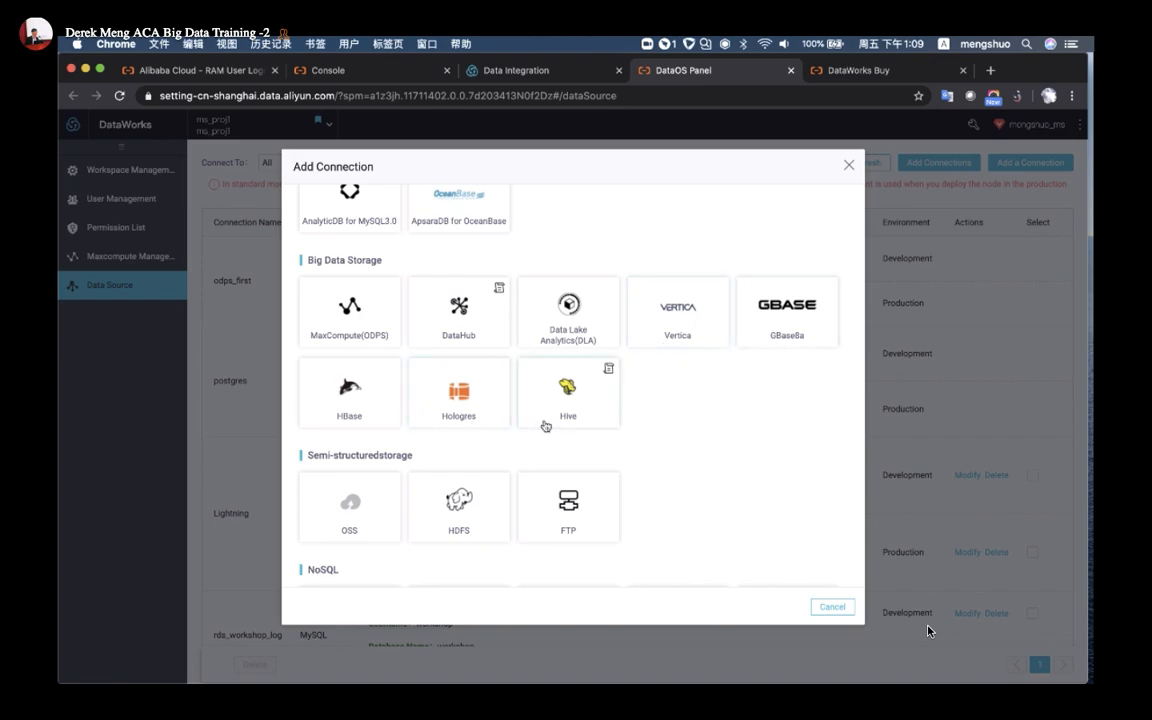
scroll(572, 426, "down", 4)
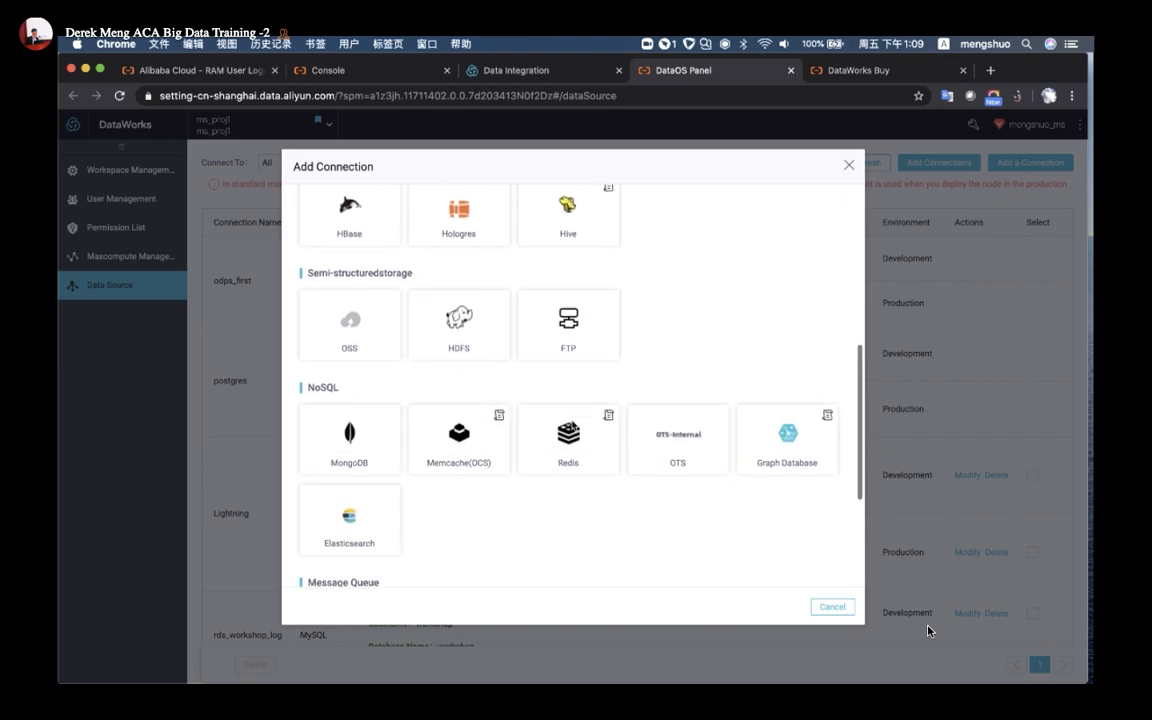
scroll(448, 385, "down", 5)
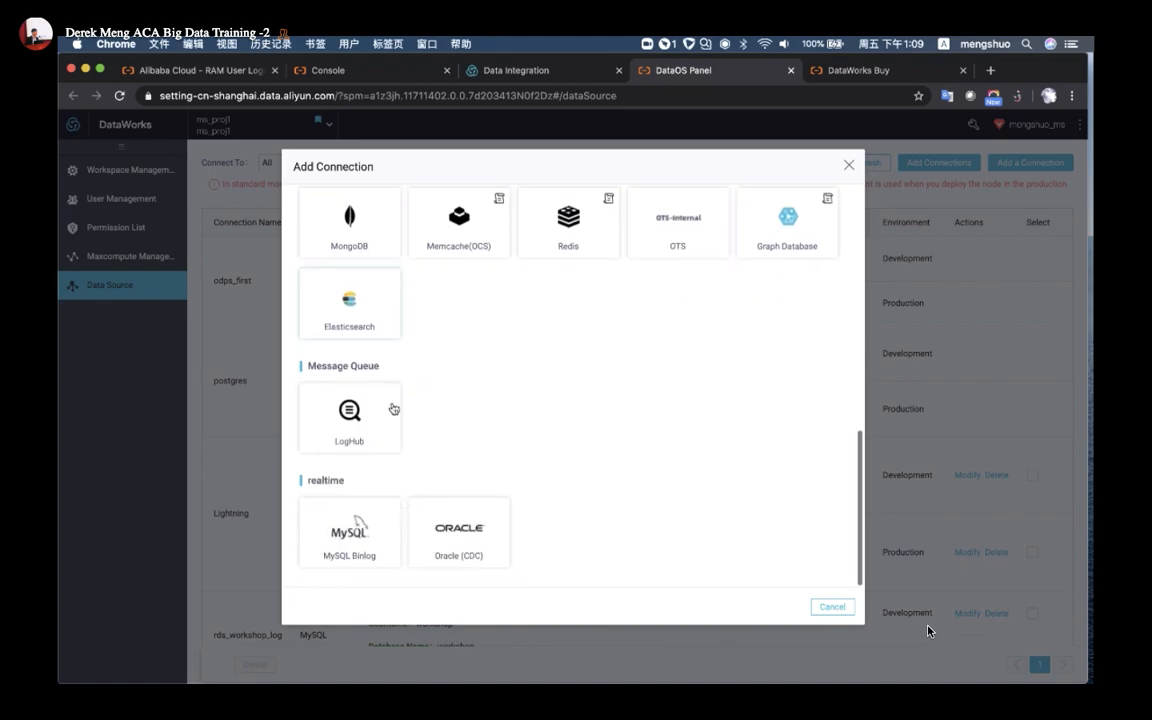
scroll(380, 470, "up", 5)
scroll(536, 496, "up", 10)
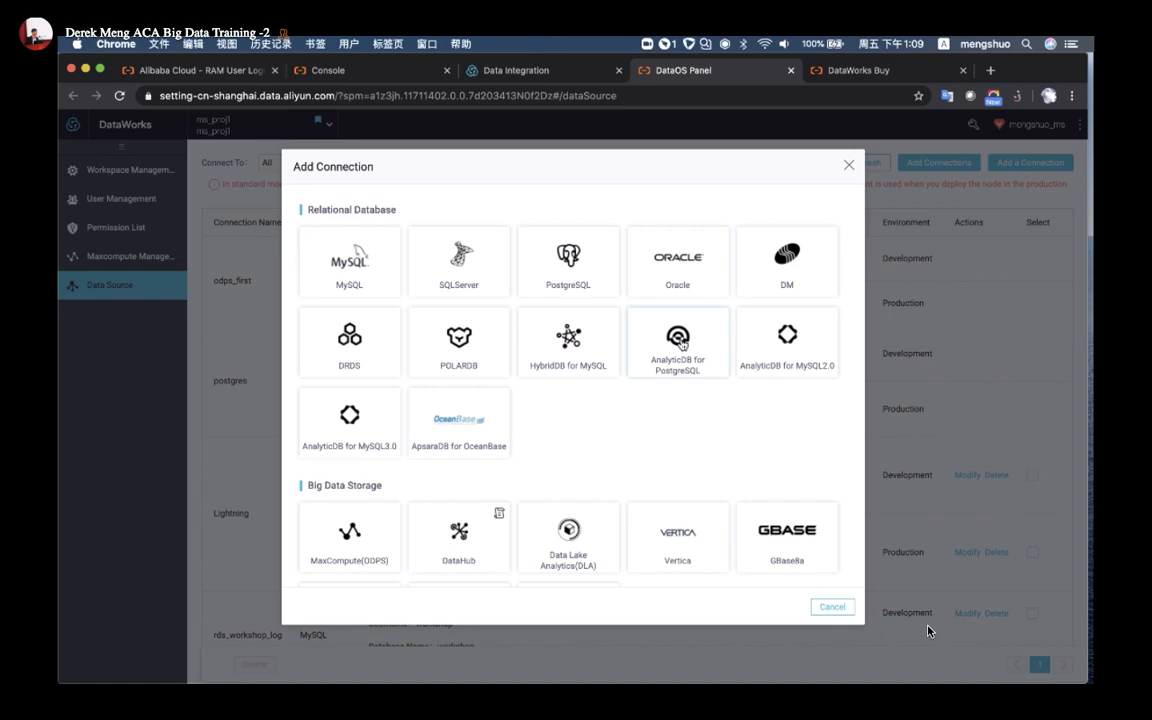
Cancel the Add Connection dialog and locate the oss_workshop_log OSS entry in the list
left_click(840, 608)
scroll(527, 452, "down", 3)
scroll(524, 452, "up", 3)
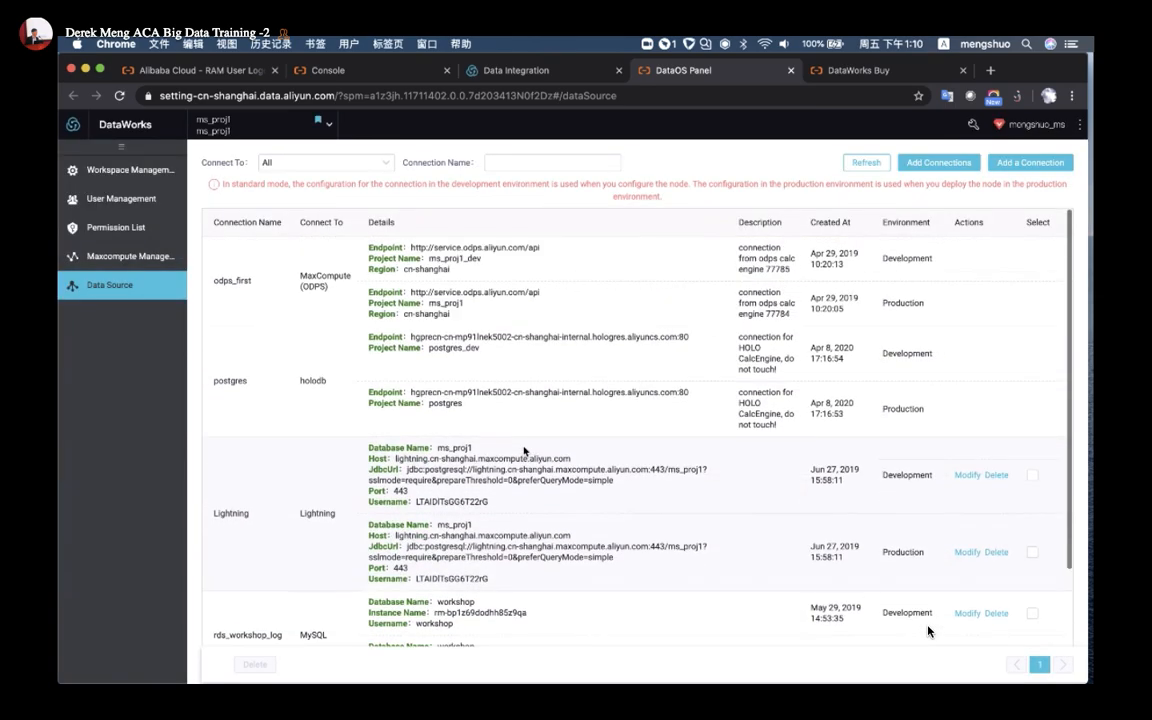
scroll(598, 396, "down", 3)
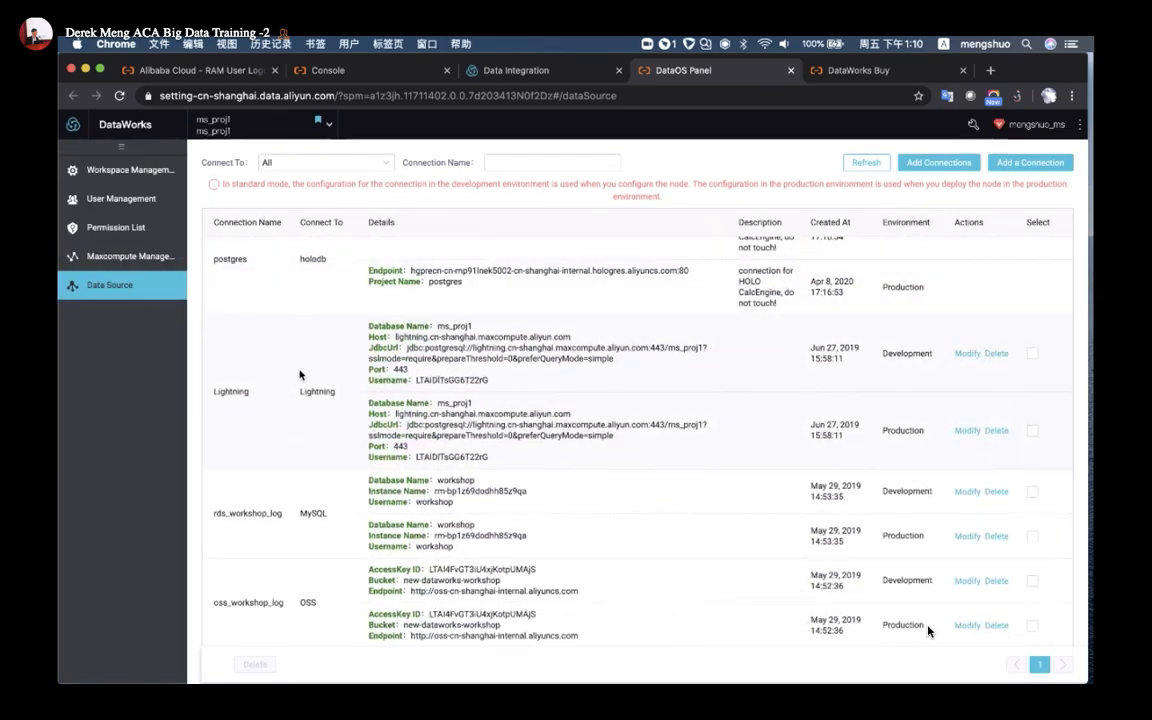
scroll(300, 400, "down", 1)
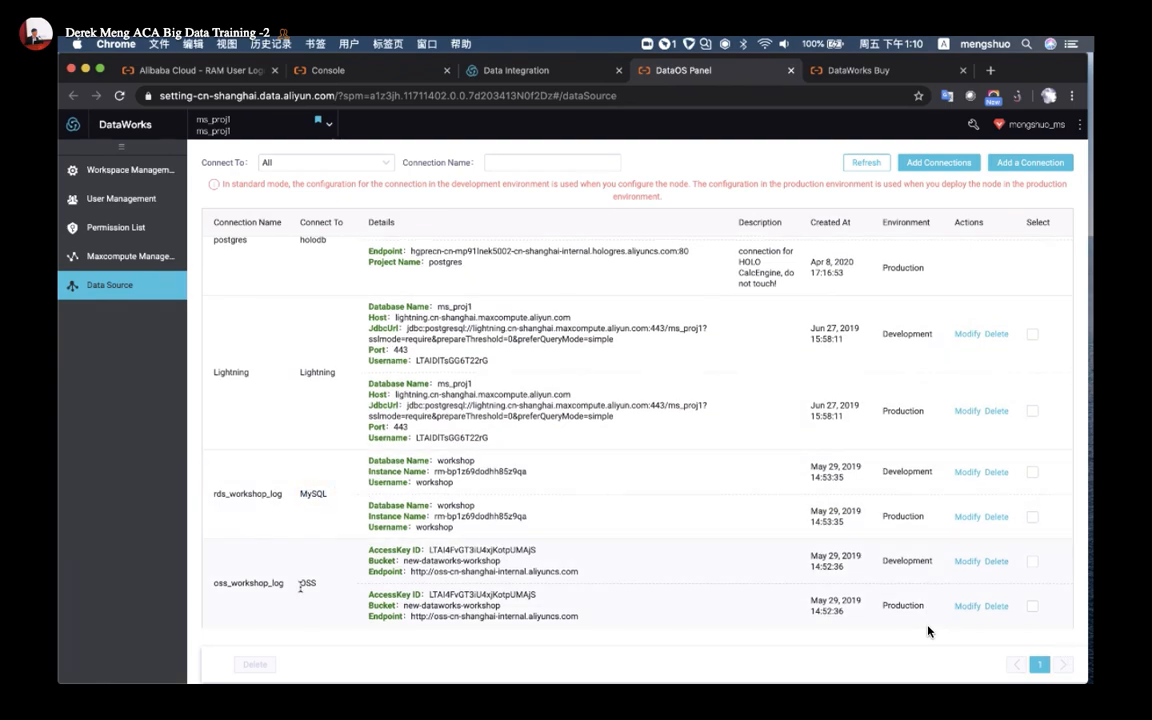
left_click_drag(300, 588, 319, 591)
Inspect the oss_workshop_log Development connection settings, cancel, and compare the MySQL and OSS types
left_click(968, 561)
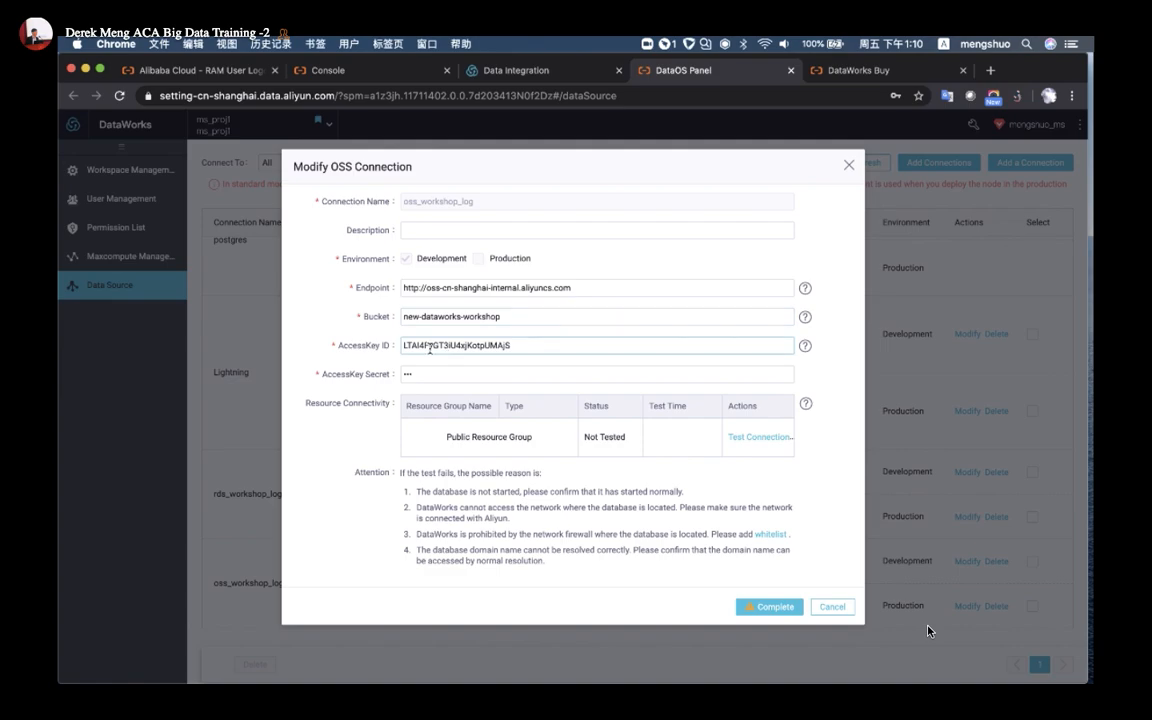
left_click_drag(439, 290, 497, 290)
left_click(827, 608)
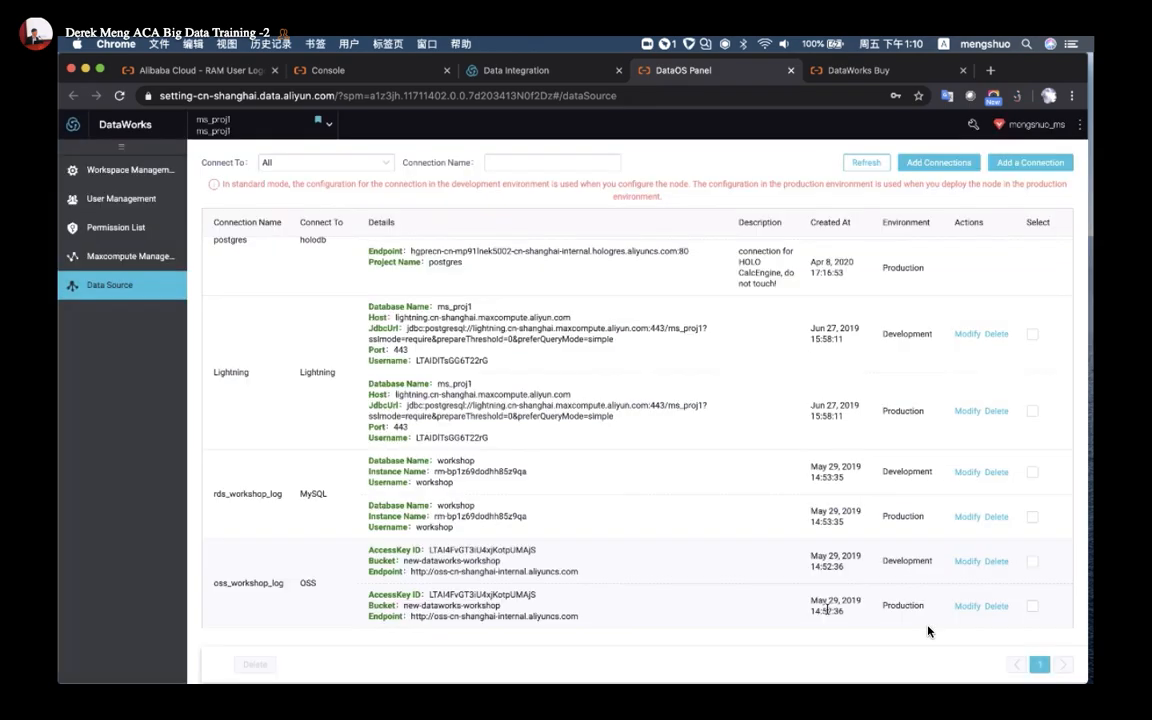
double_click(313, 493)
double_click(308, 583)
scroll(321, 630, "up", 3)
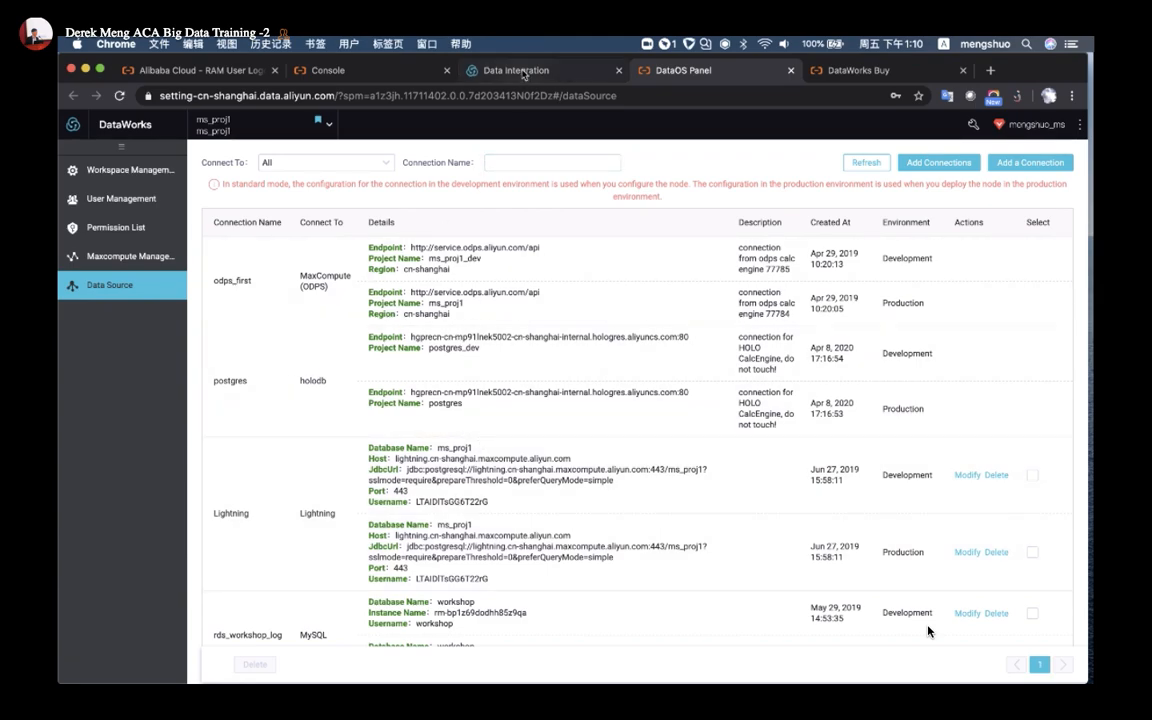
Go from Data Integration into DataStudio and zoom out to see its whole layout
left_click(492, 70)
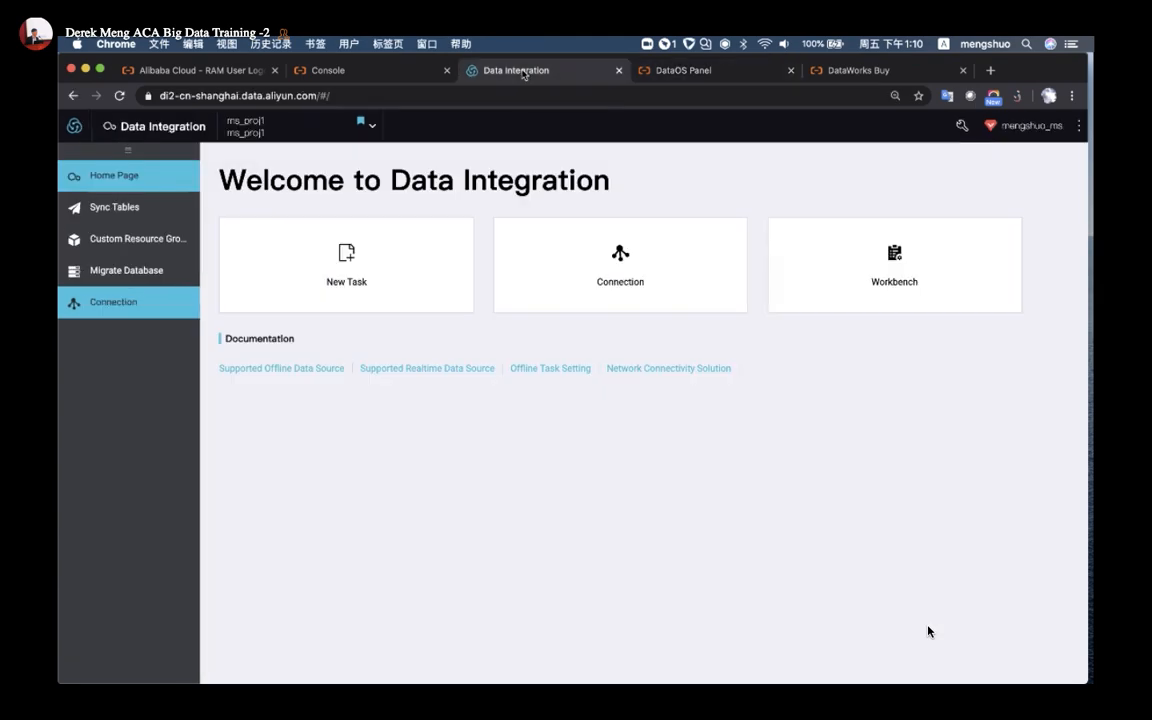
left_click(346, 258)
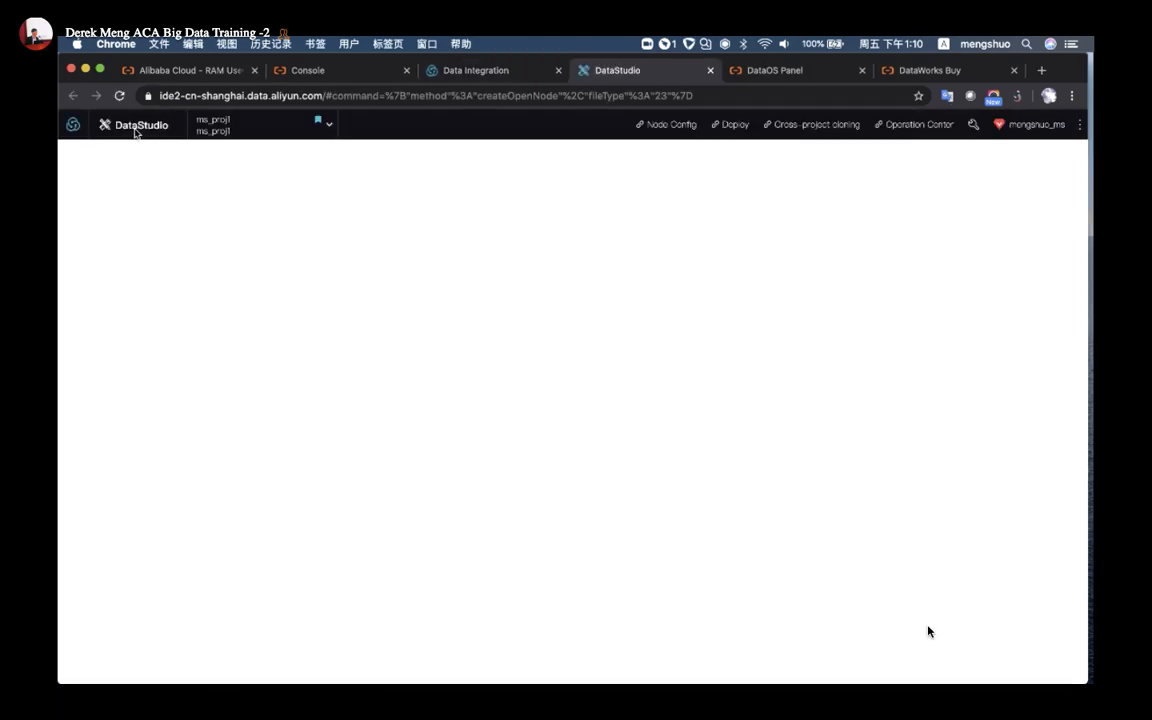
left_click_drag(172, 128, 113, 128)
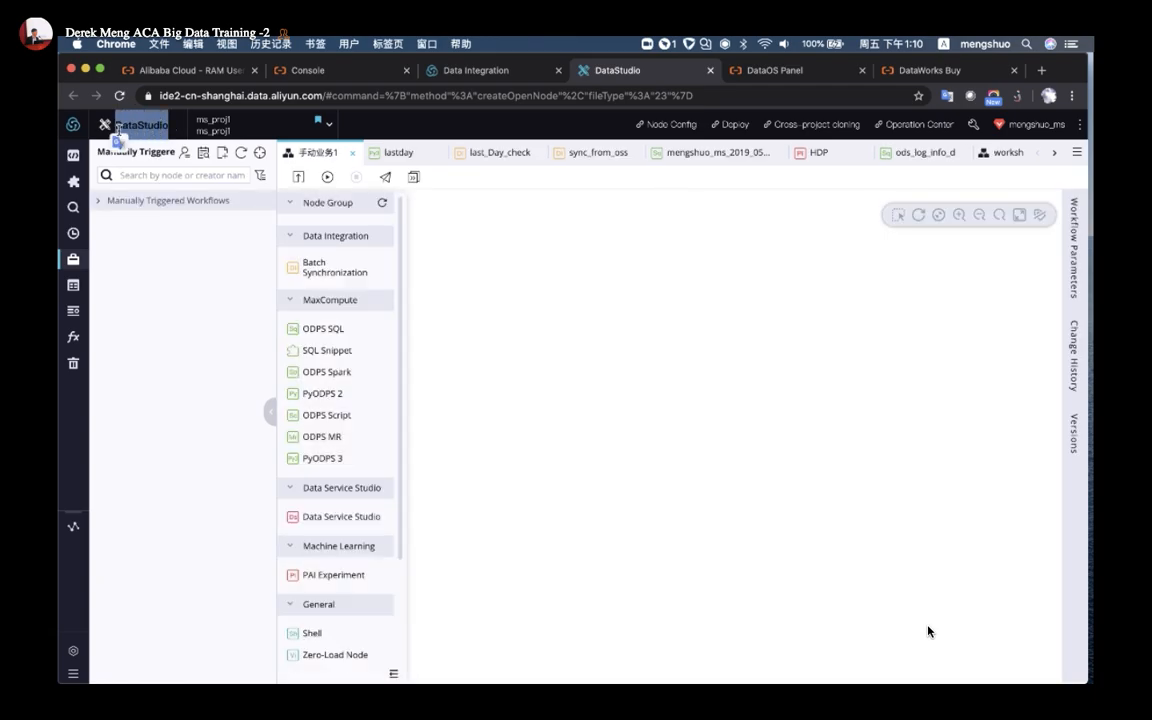
scroll(113, 128, "up", 5)
double_click(317, 173)
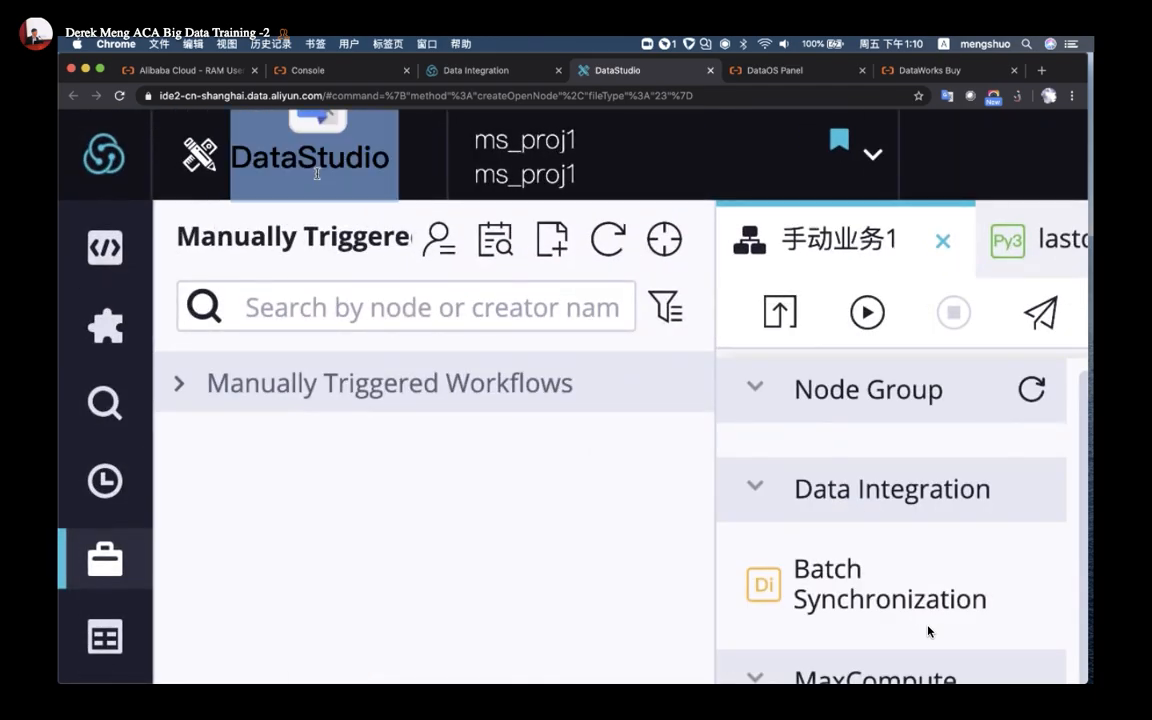
left_click(317, 165)
double_click(330, 163)
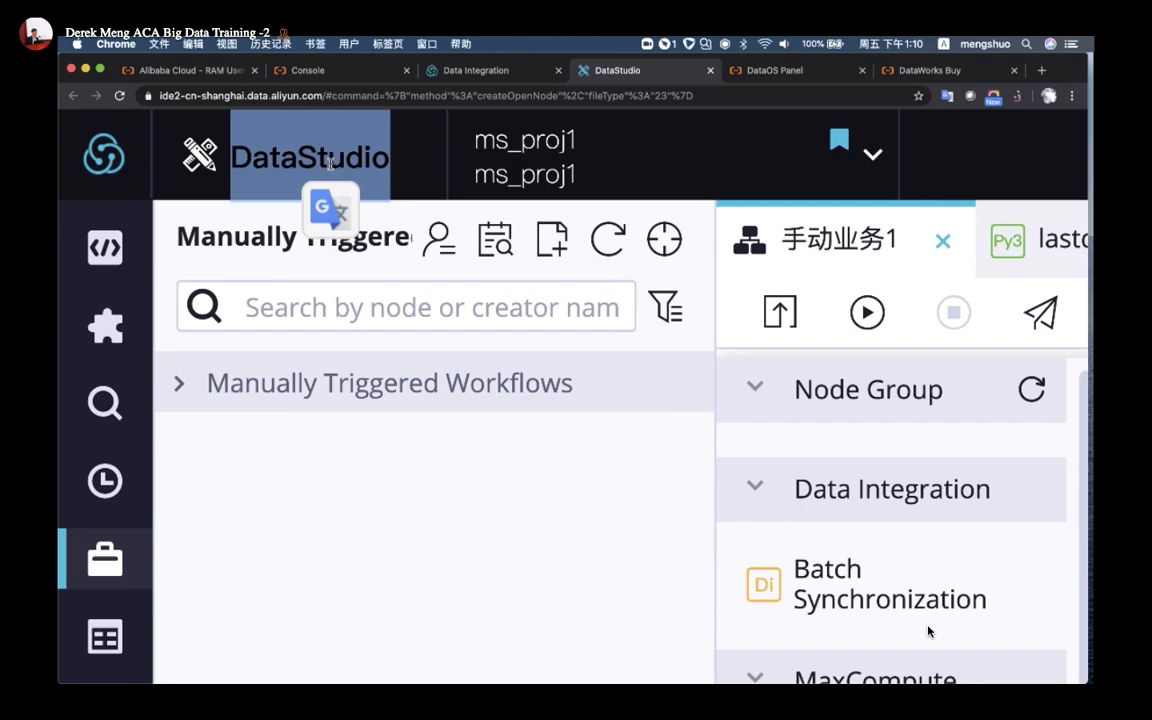
right_click(330, 163)
left_click(306, 157)
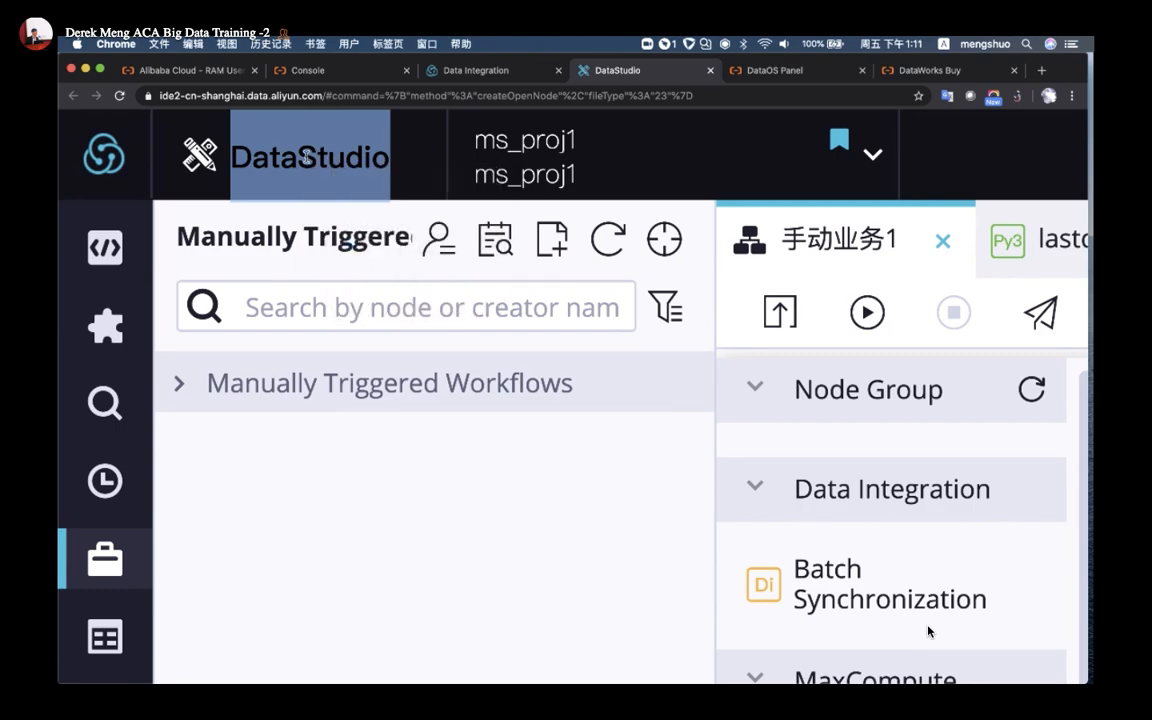
left_click(304, 156)
double_click(300, 157)
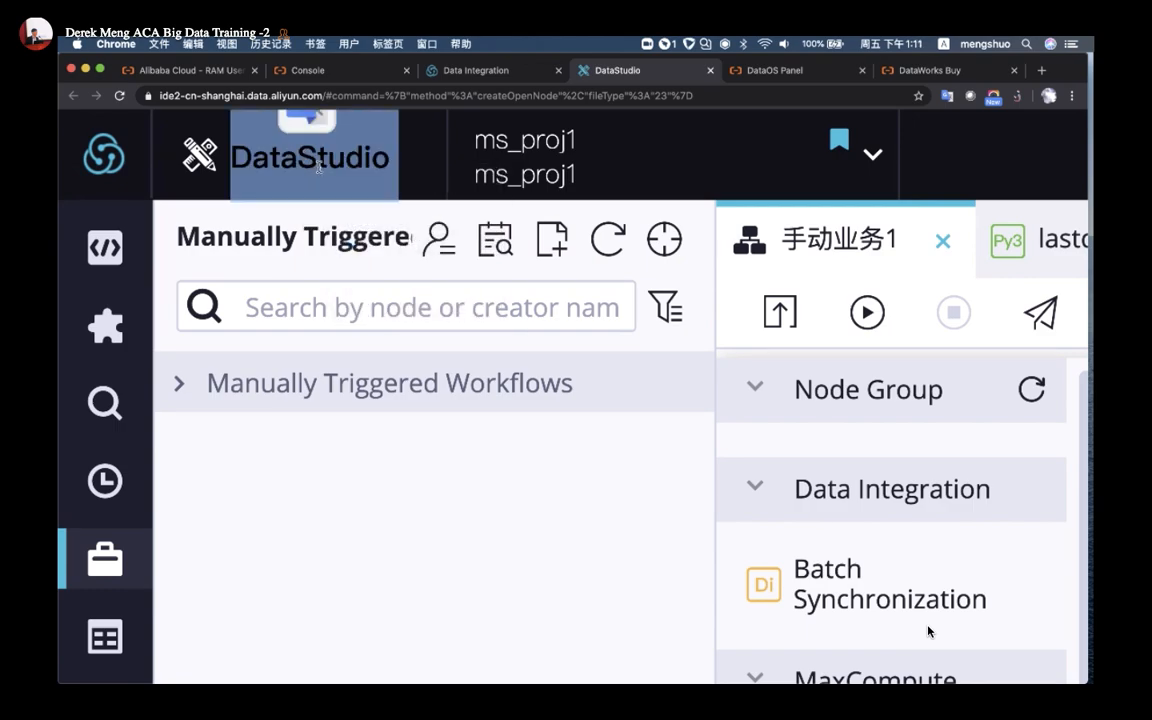
left_click(318, 167)
key("super+0")
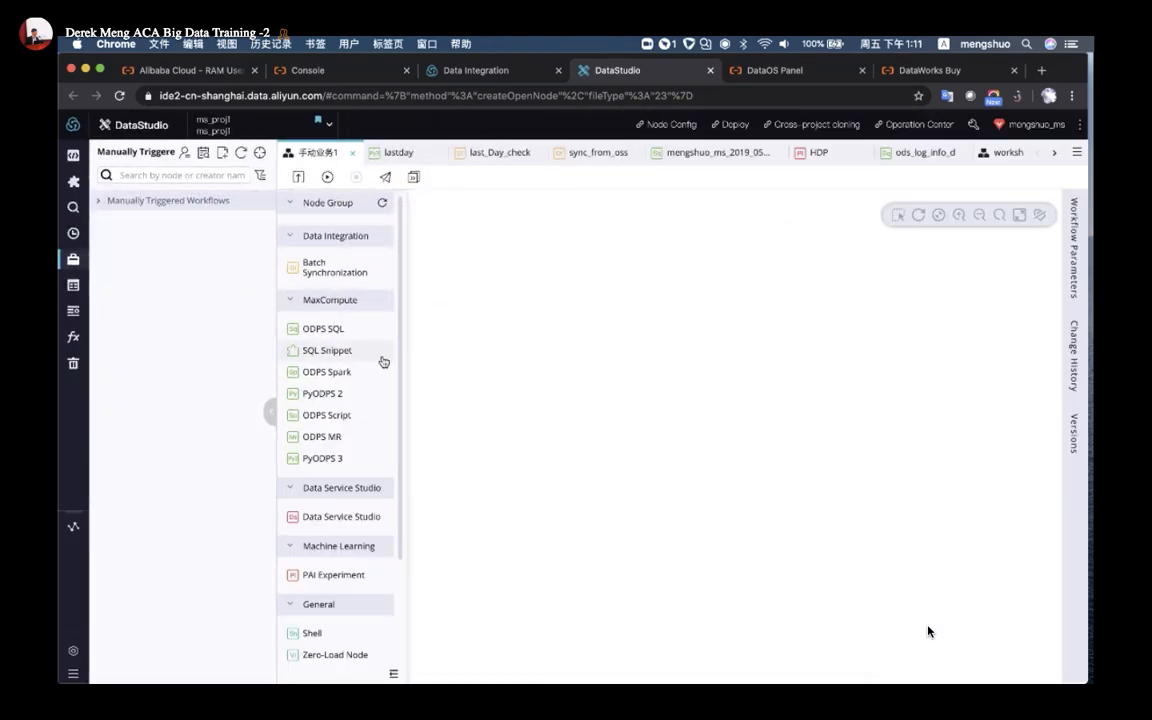
Close the last_Day_check and sync_from_oss tabs, keeping the server code and dismissing the error
left_click(537, 155)
left_click(536, 153)
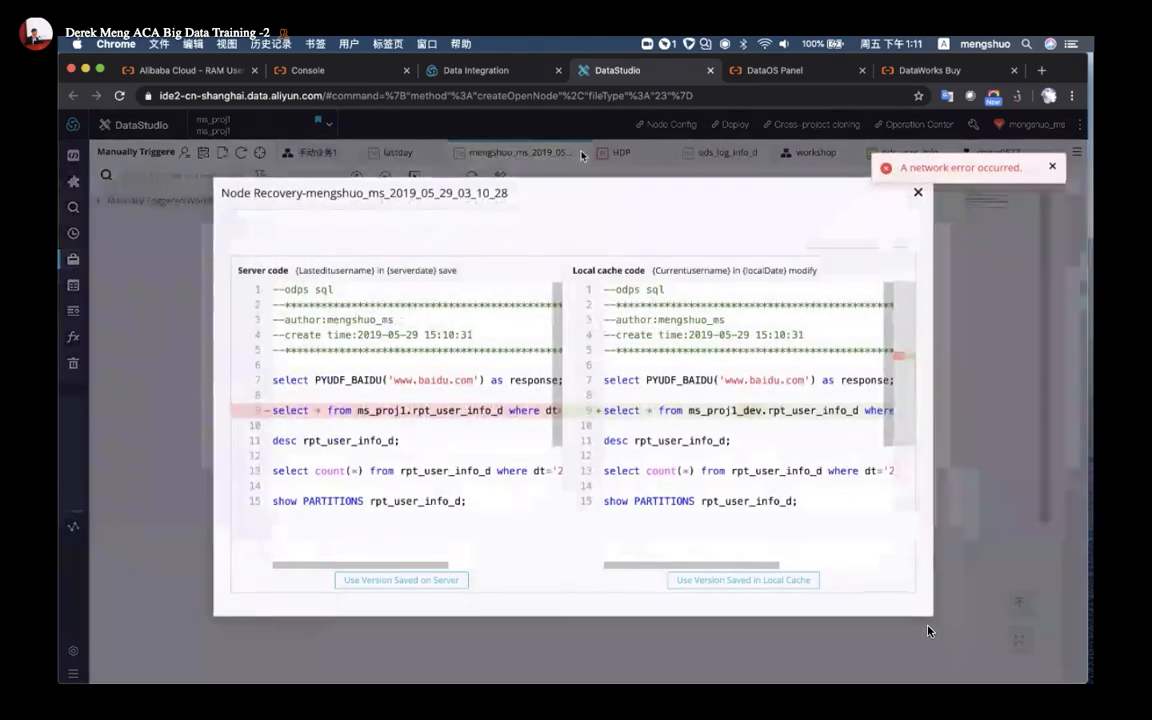
left_click(918, 192)
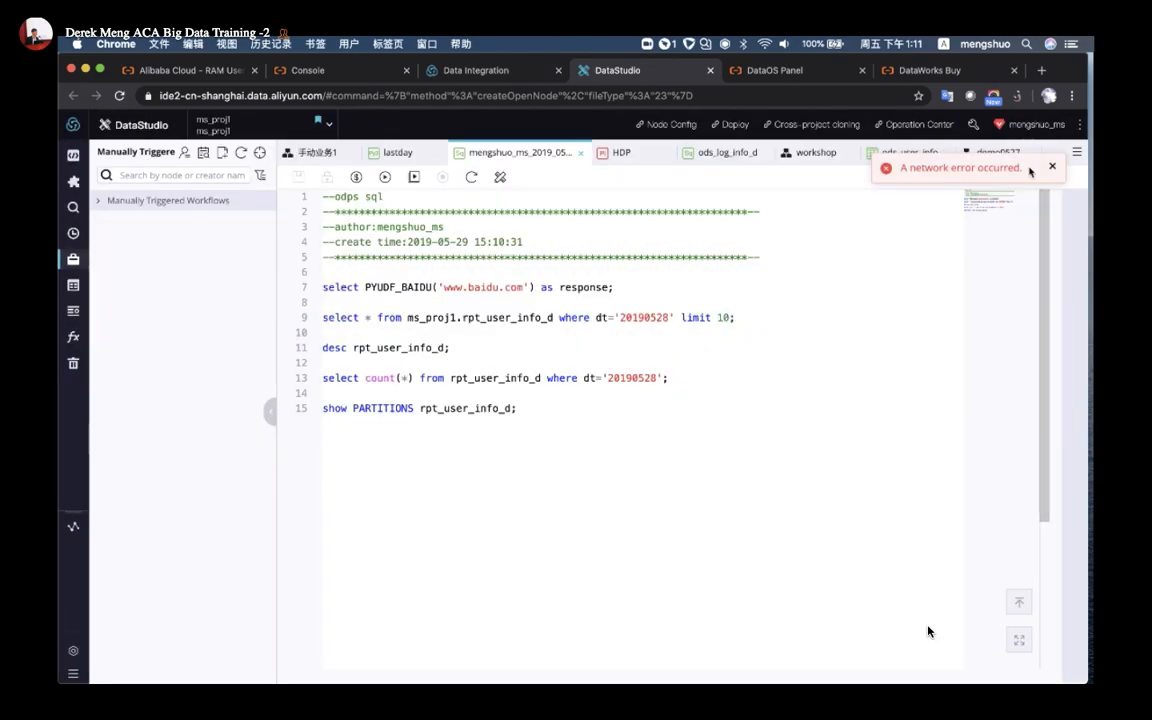
left_click(1052, 168)
Close the ods_log_info_d, workshop, ods_user_info, demo0527, HDP and script editor tabs
left_click(757, 153)
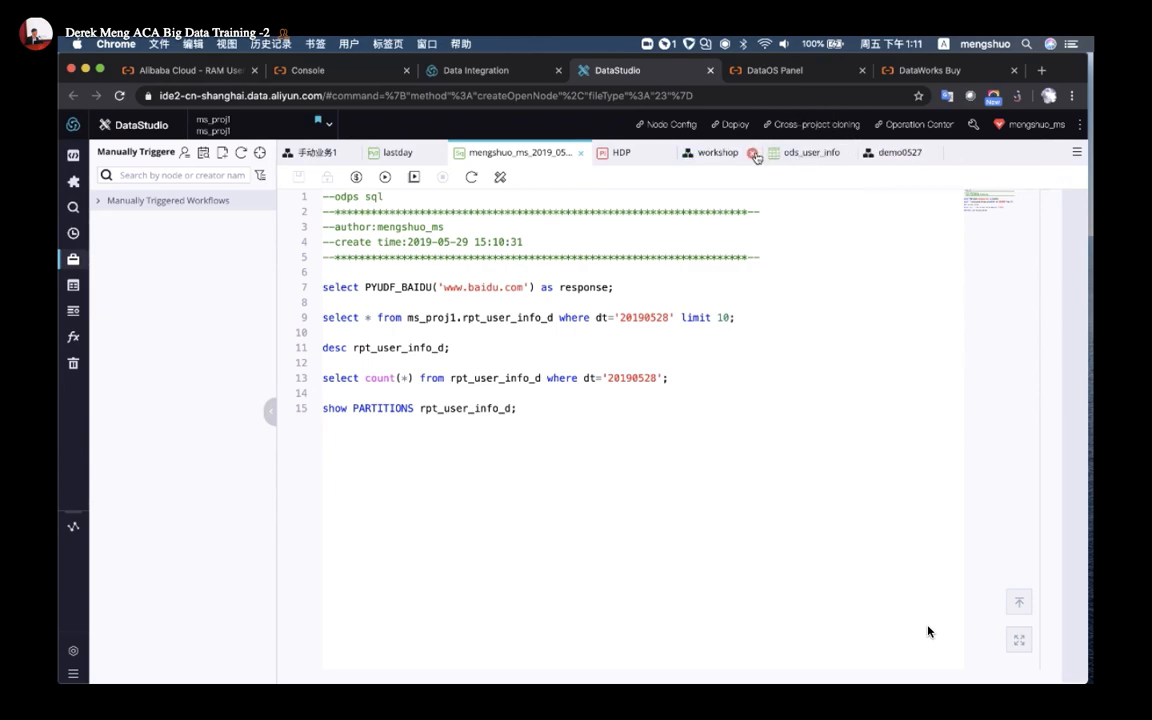
left_click(757, 153)
left_click(757, 153)
left_click(755, 153)
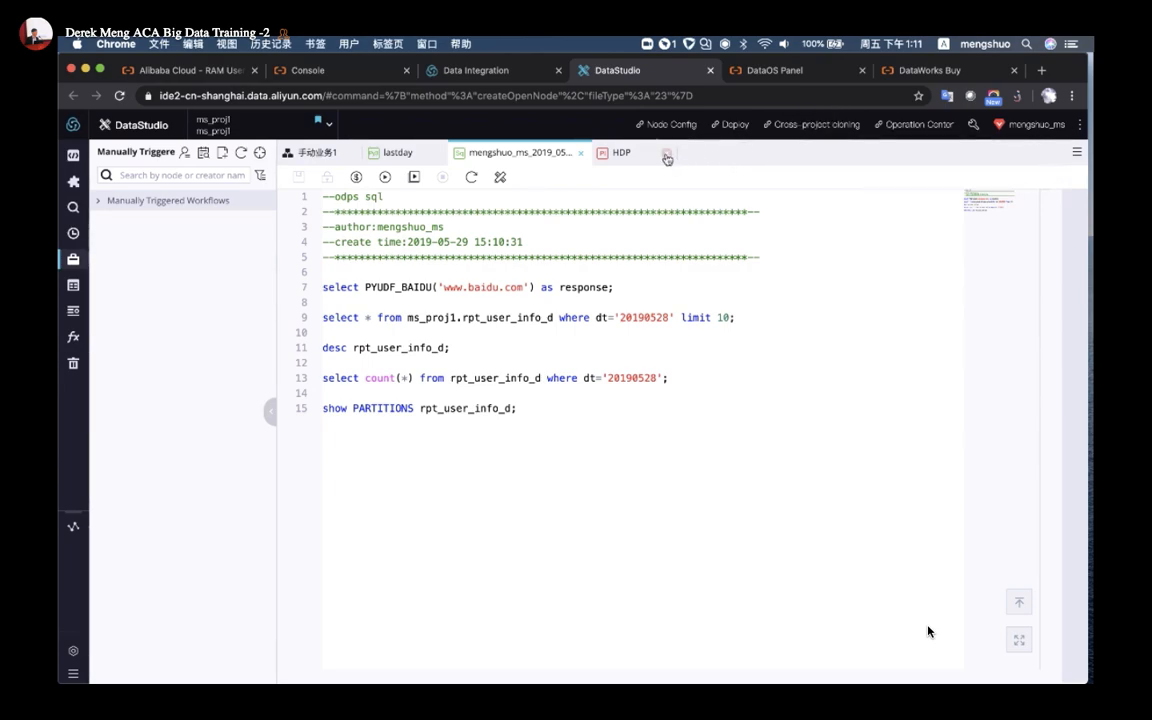
left_click(601, 153)
left_click(580, 153)
Close the lastday and 手动业务1 tabs, switch to data analytics and cancel Create Node
left_click(428, 153)
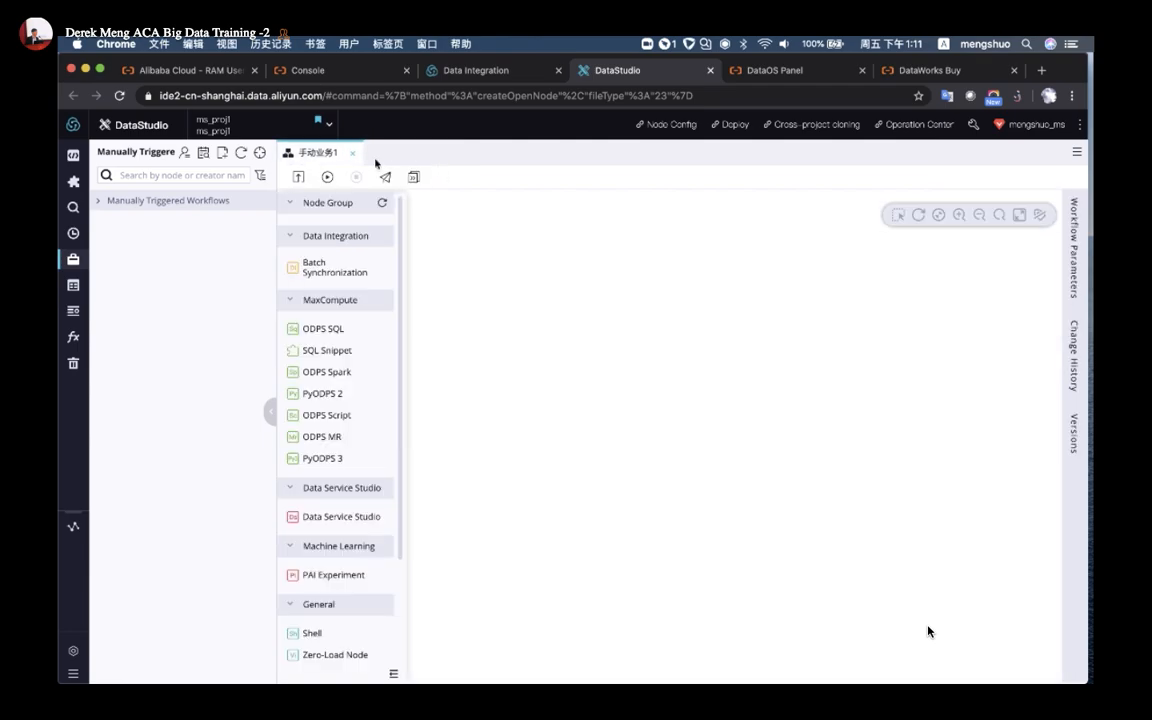
left_click(349, 153)
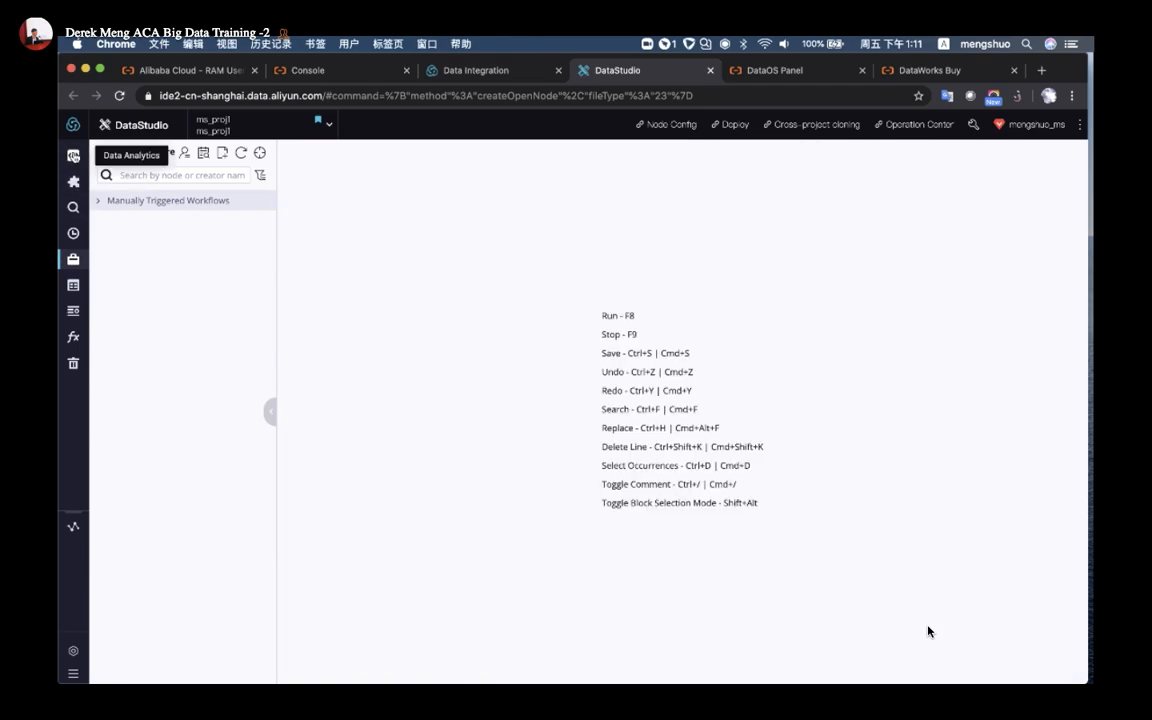
left_click(73, 155)
left_click(755, 463)
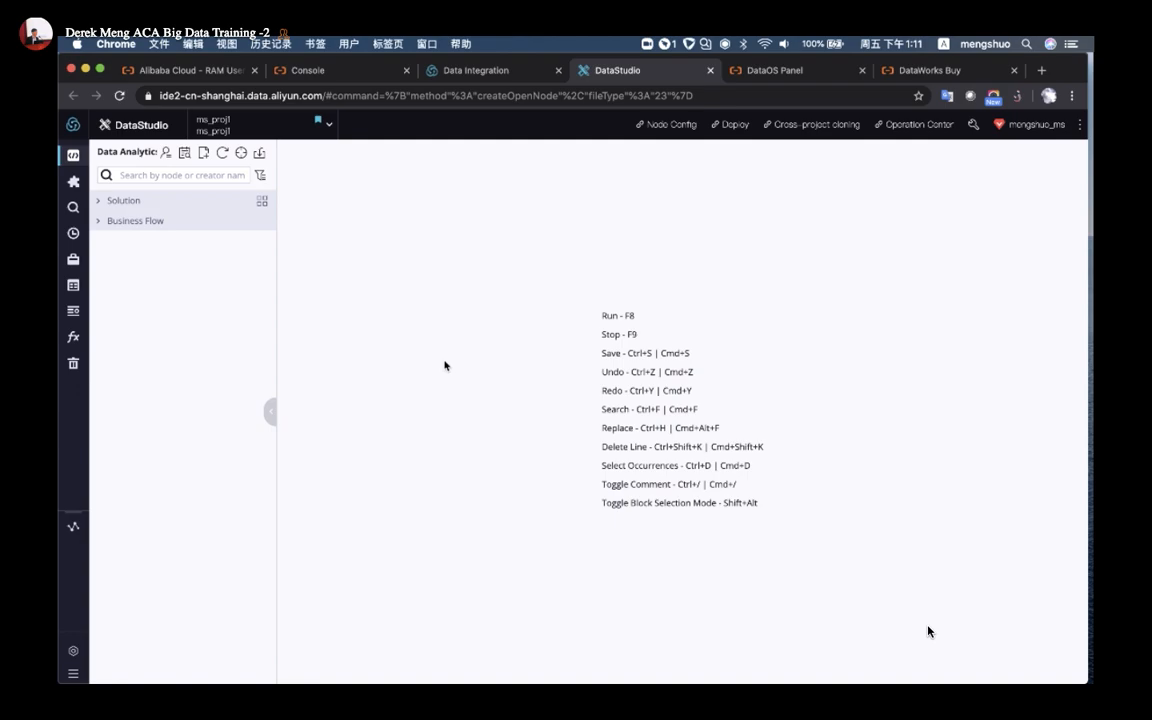
Expand Business Flow to show demo0527, pyudf_demo2 and workshop, and bring up its menu
scroll(206, 258, "up", 5)
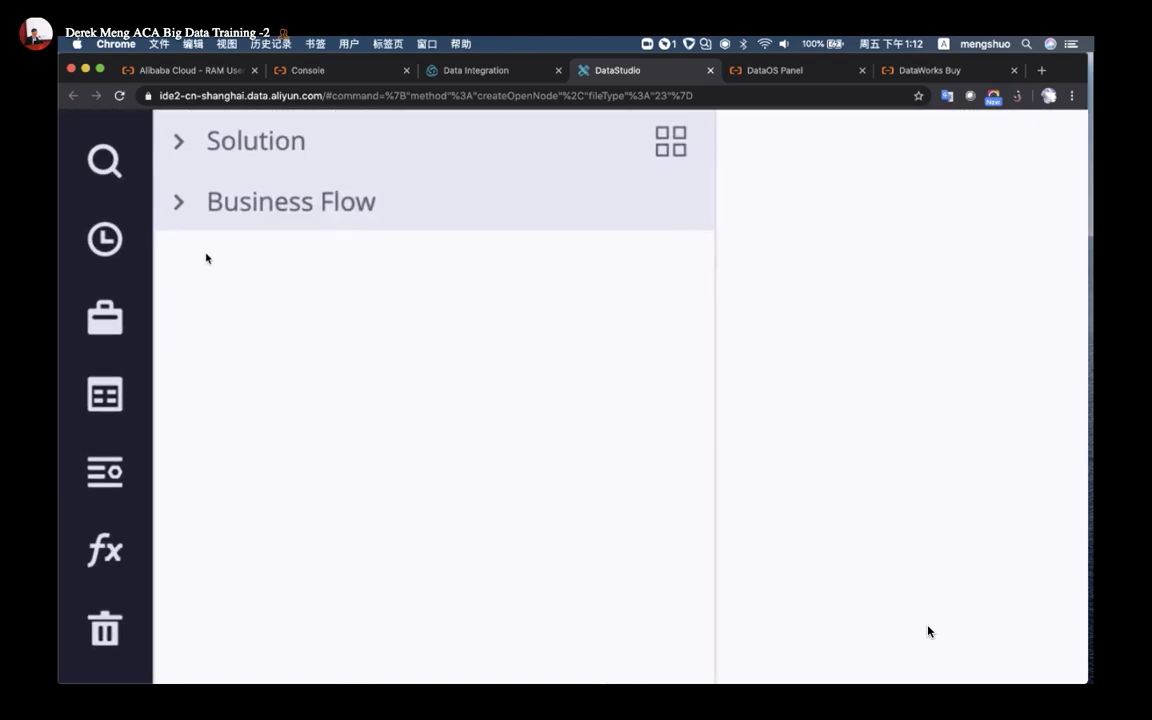
scroll(206, 255, "up", 3)
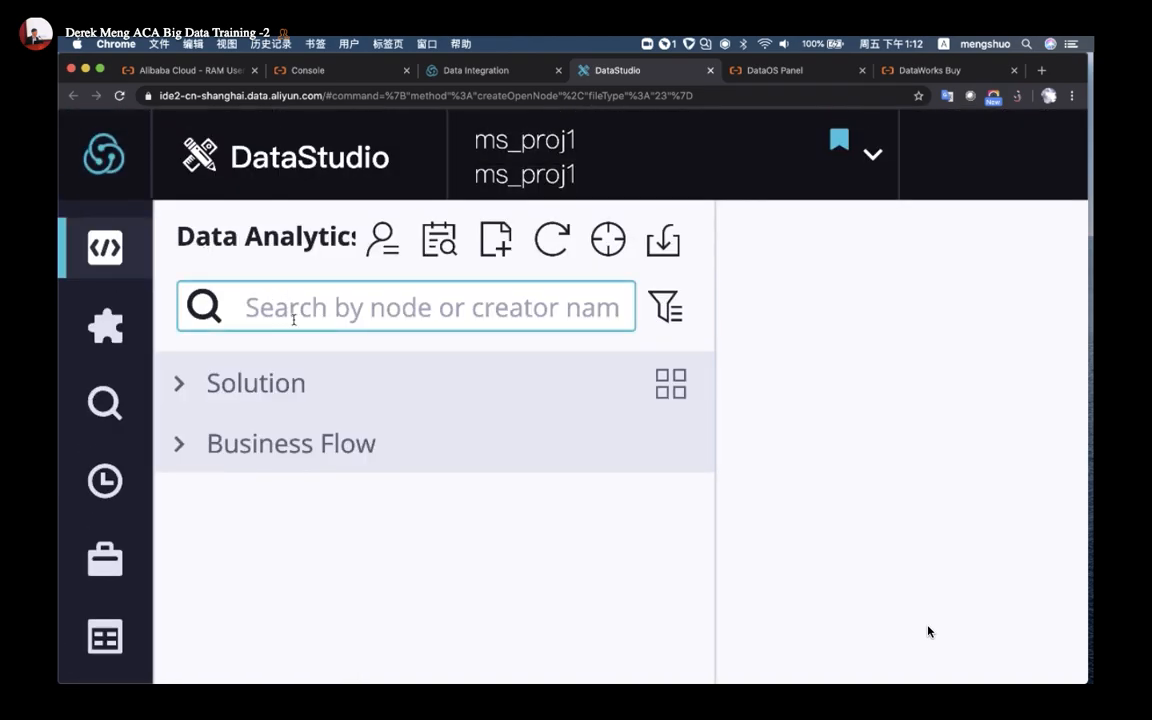
left_click(229, 446)
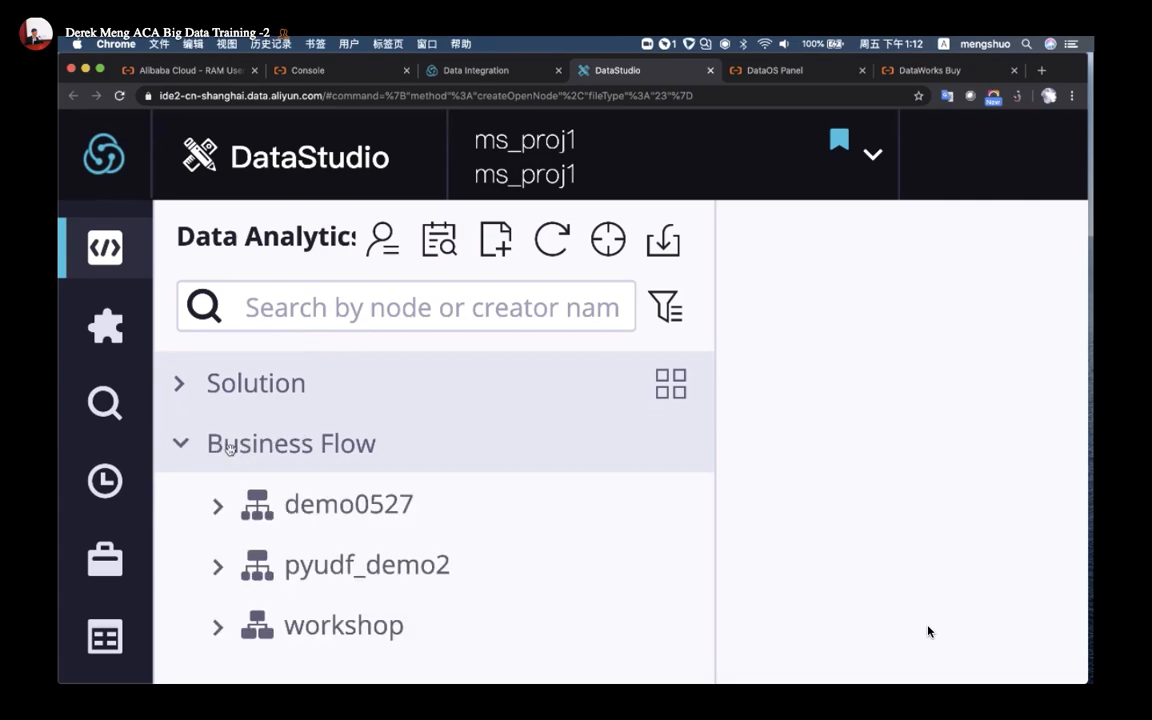
right_click(288, 455)
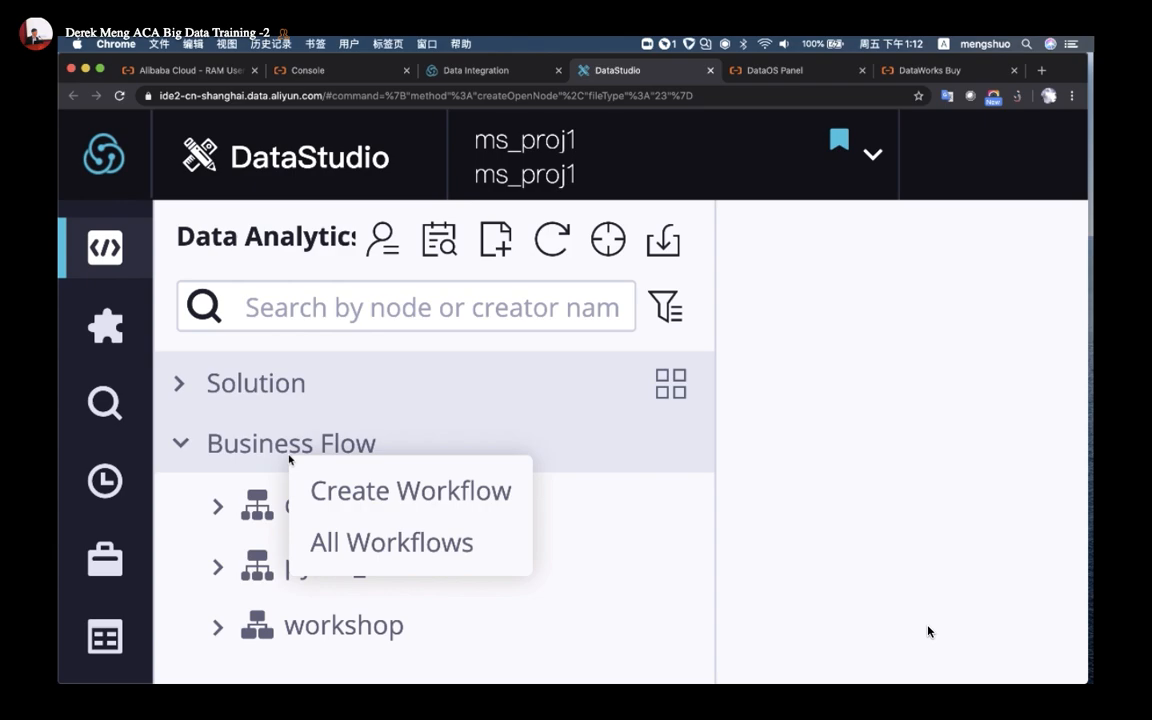
Create the wfdemo1 workflow under Business Flow and browse its empty canvas's node list
left_click(390, 491)
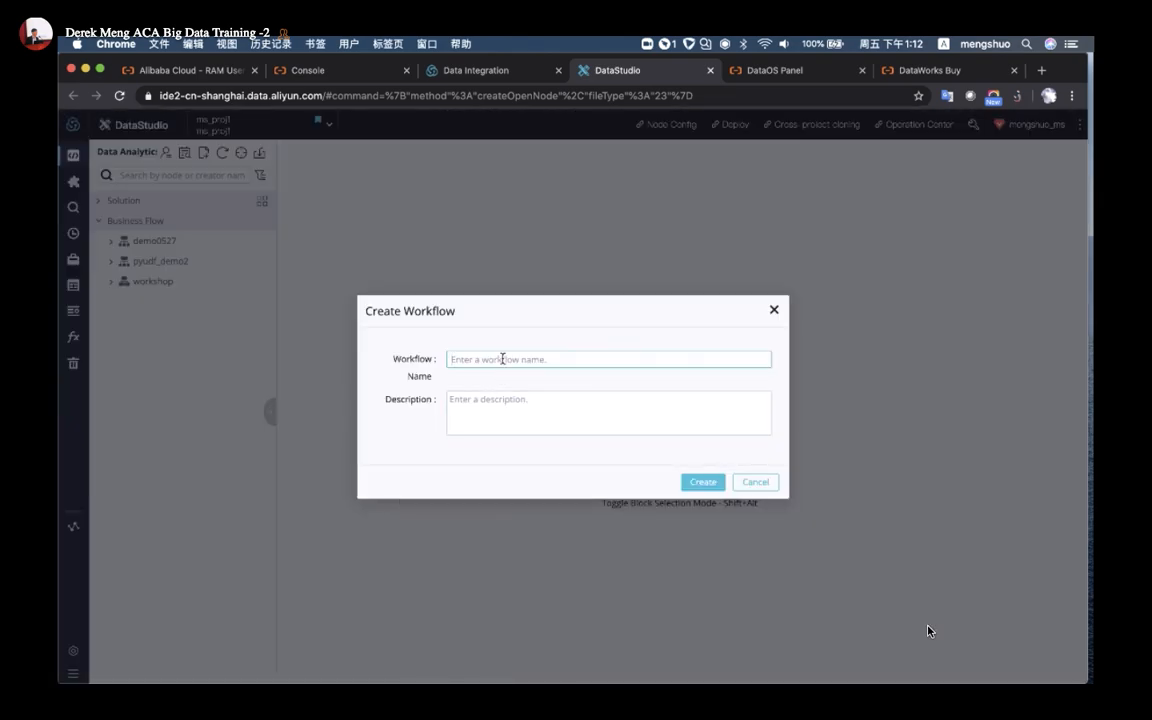
type("wfdemo1")
left_click(704, 484)
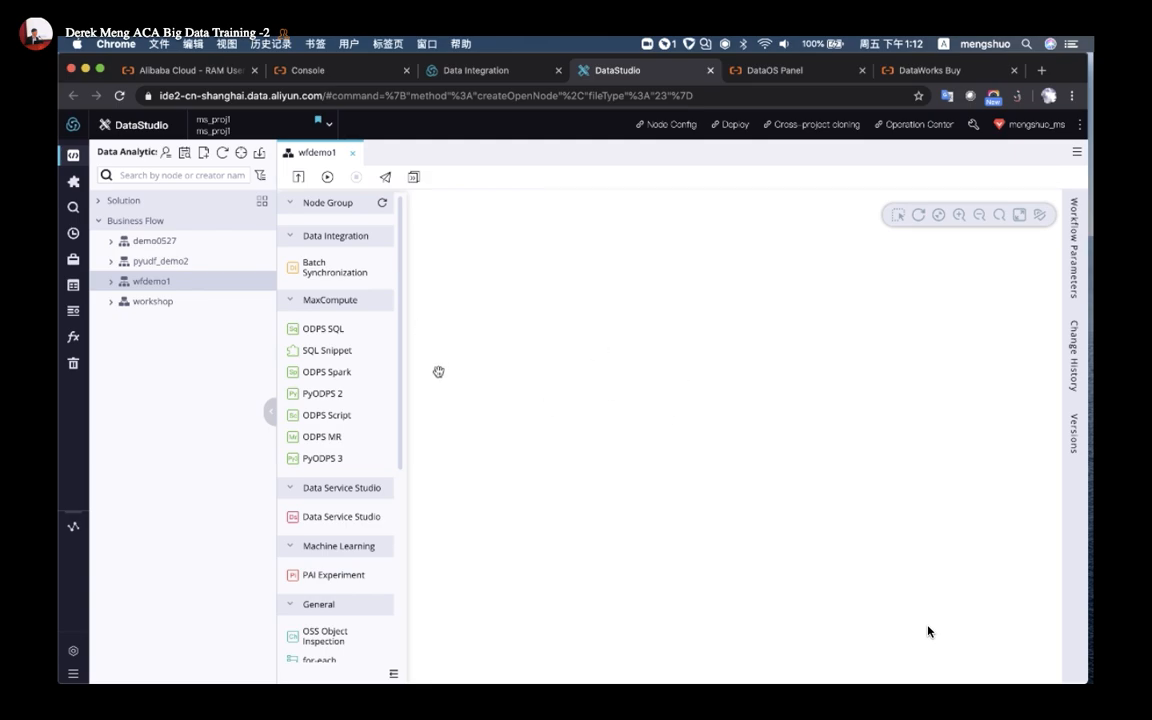
scroll(390, 335, "down", 5)
scroll(395, 335, "up", 5)
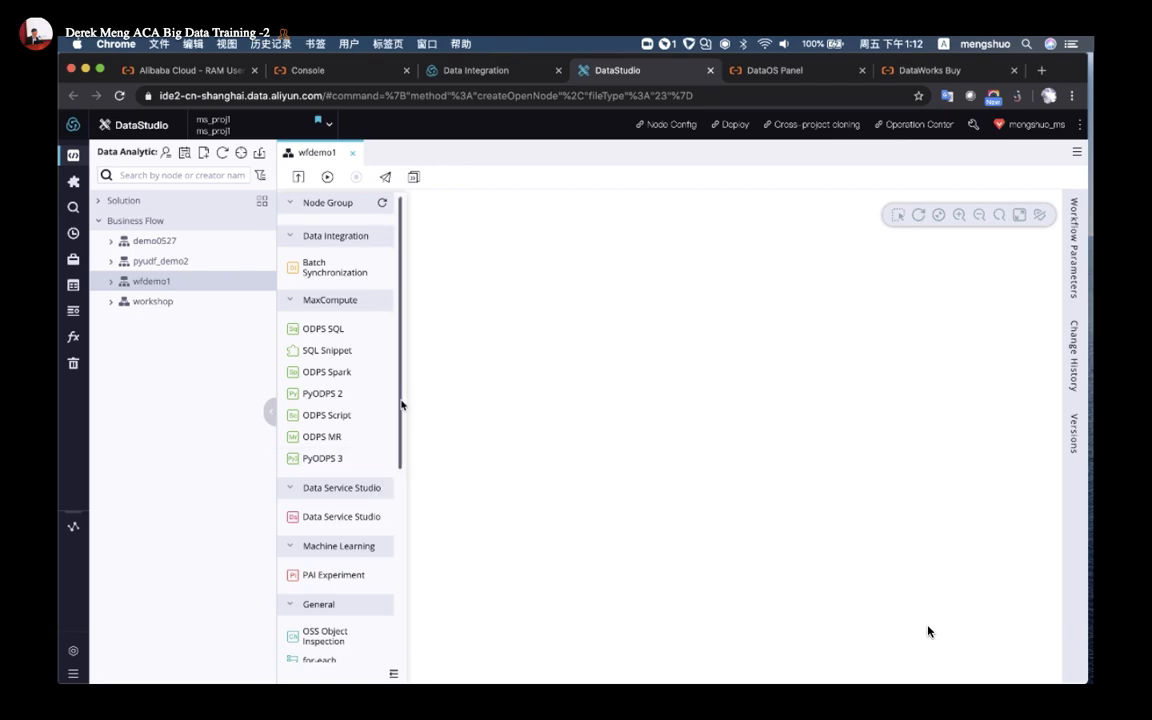
scroll(346, 448, "down", 5)
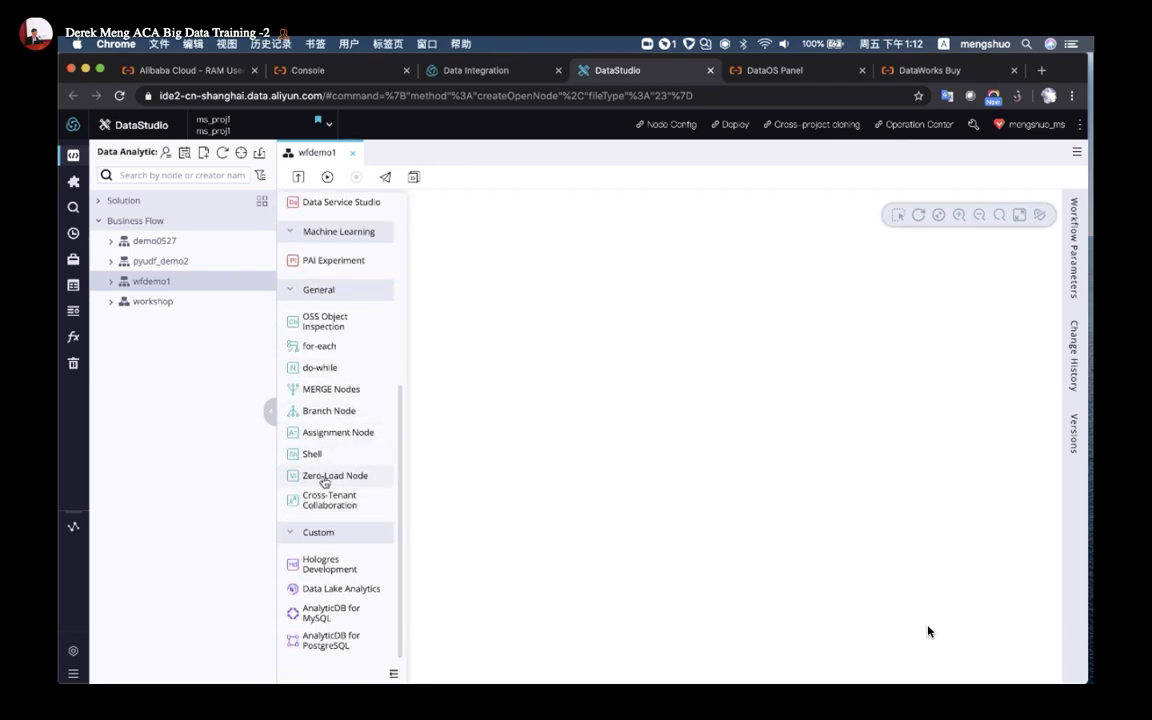
Drop a Zero-Load Node named wf1start onto the wfdemo1 canvas near the top
left_click_drag(324, 483, 725, 273)
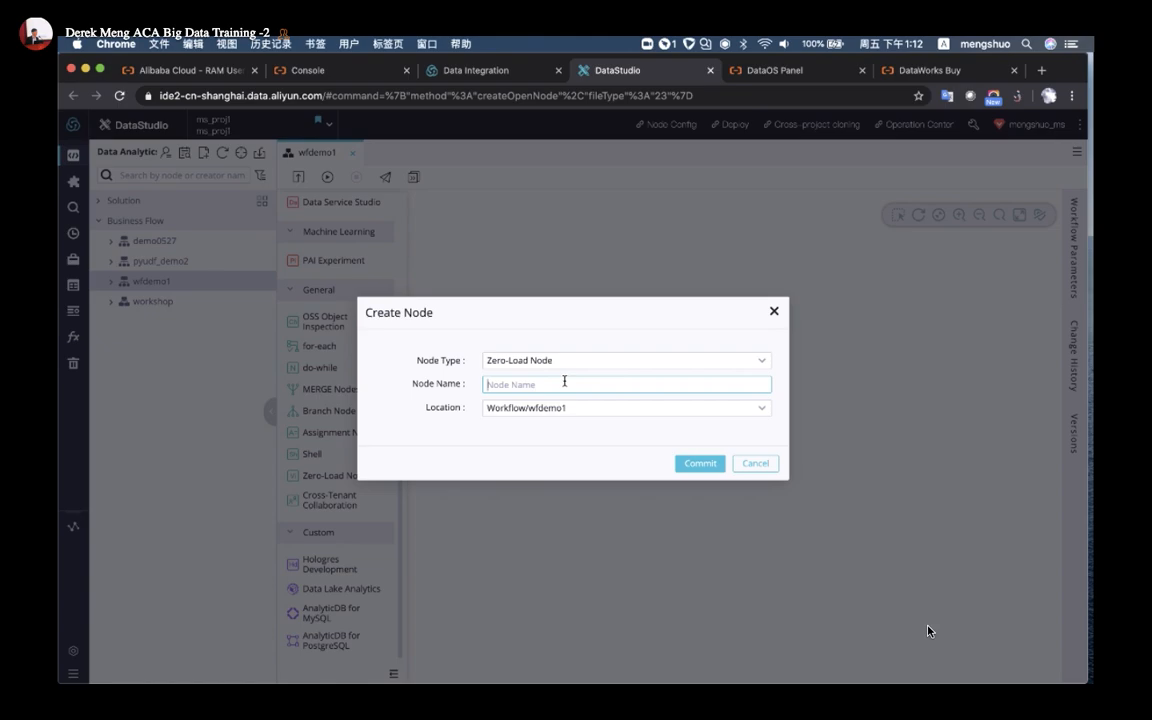
type("wf1start")
key("Return")
left_click_drag(707, 437, 707, 252)
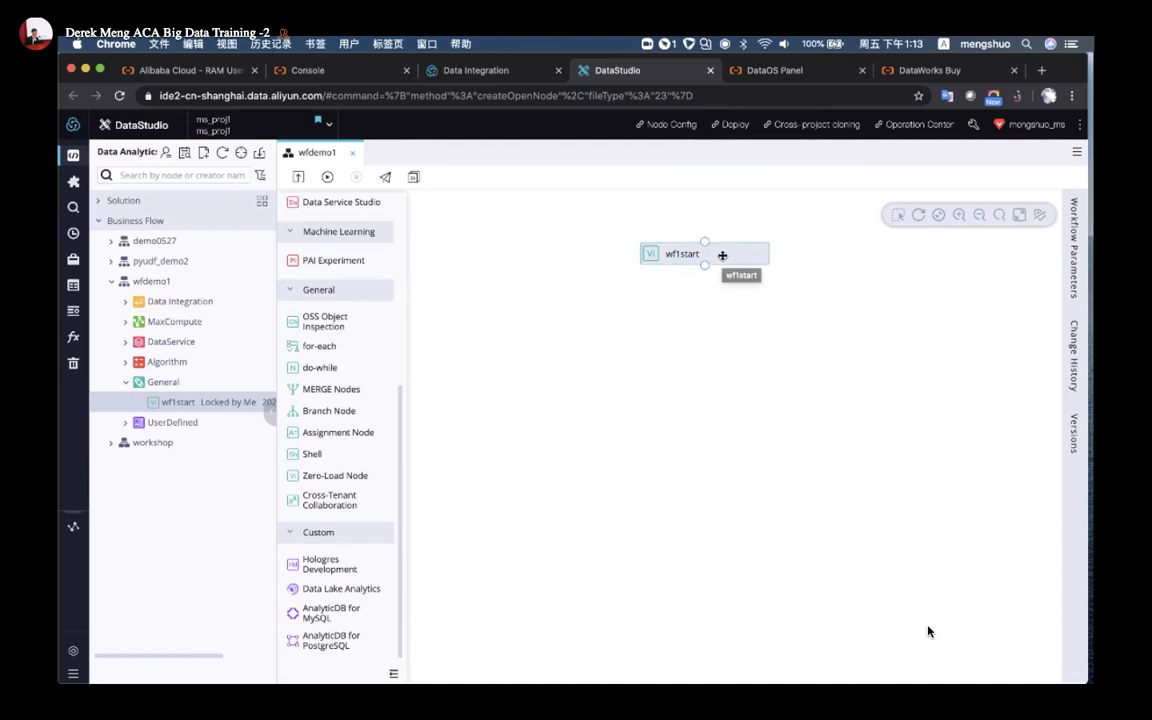
Open the wf1start node and show its scheduling Properties panel
double_click(722, 254)
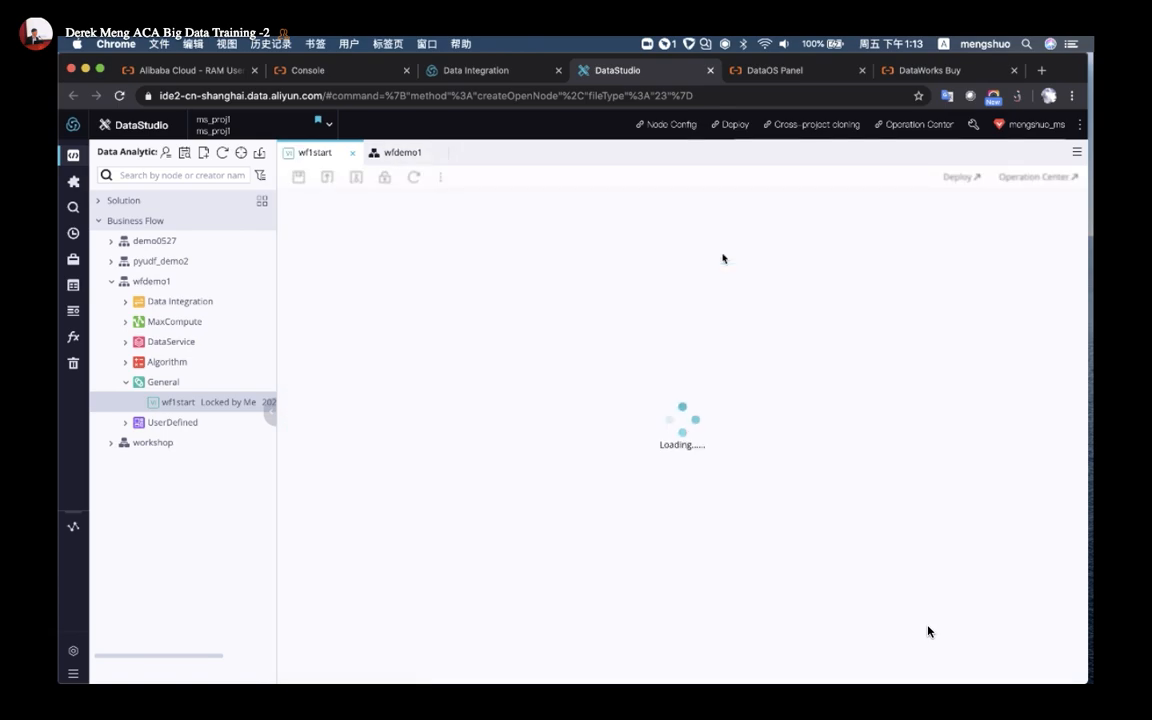
left_click(400, 152)
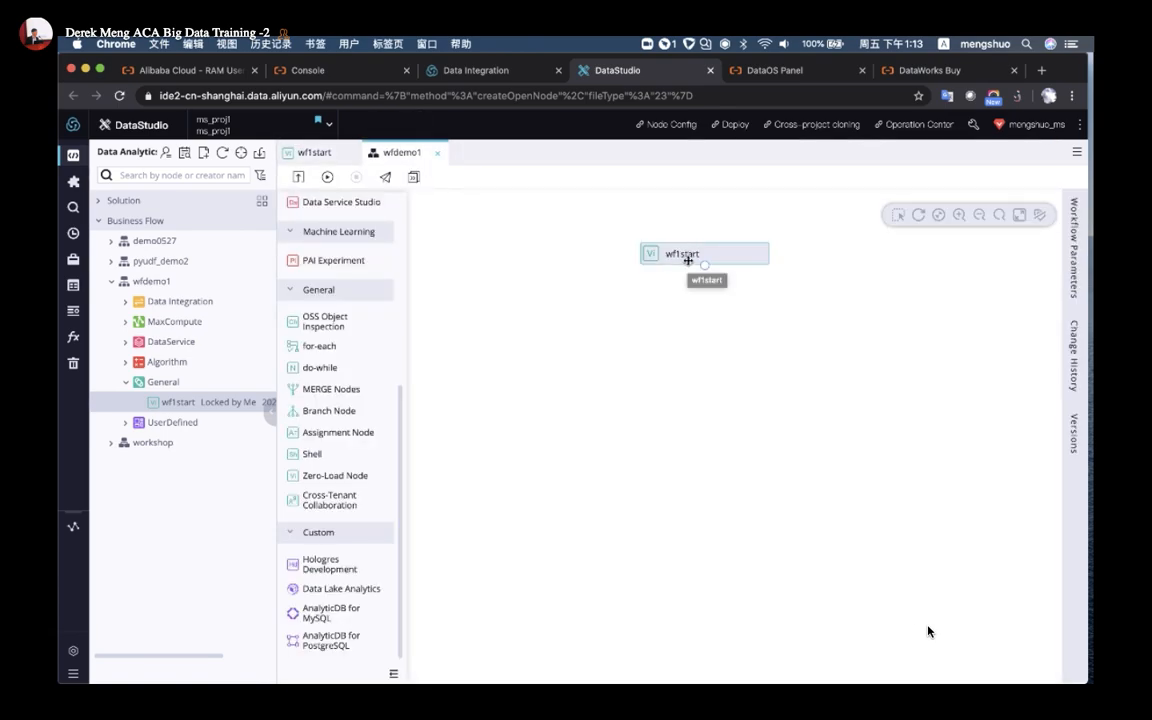
left_click(313, 152)
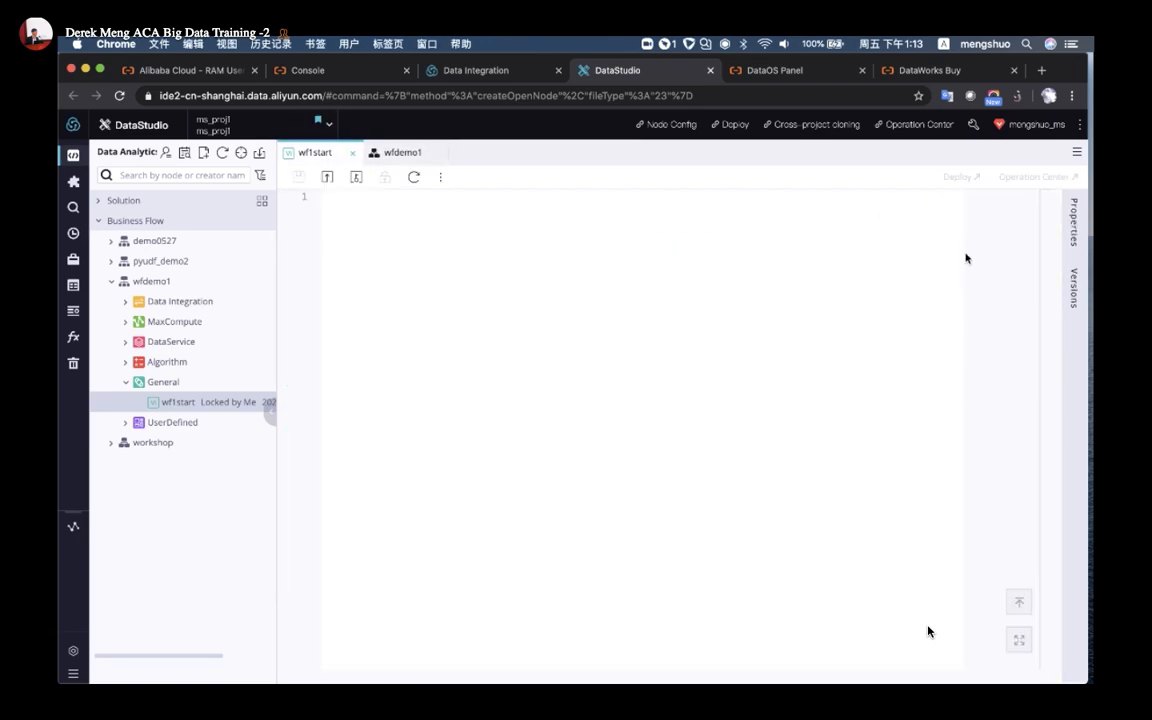
scroll(1074, 230, "up", 5)
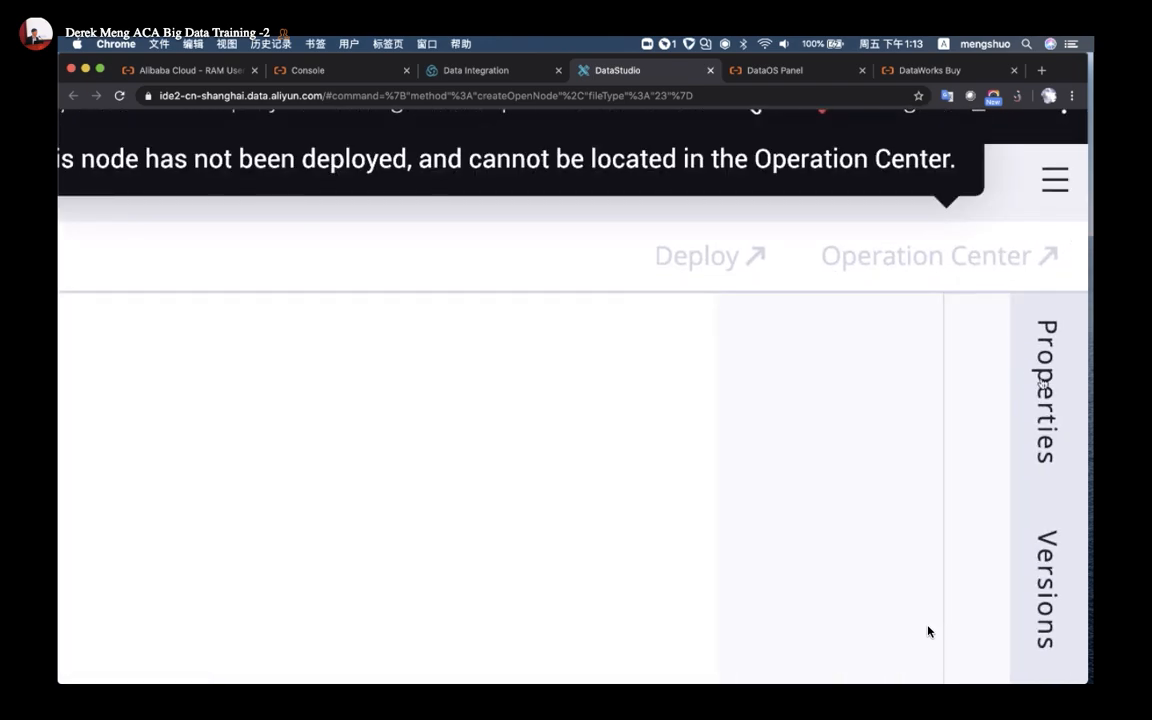
scroll(1041, 383, "down", 5)
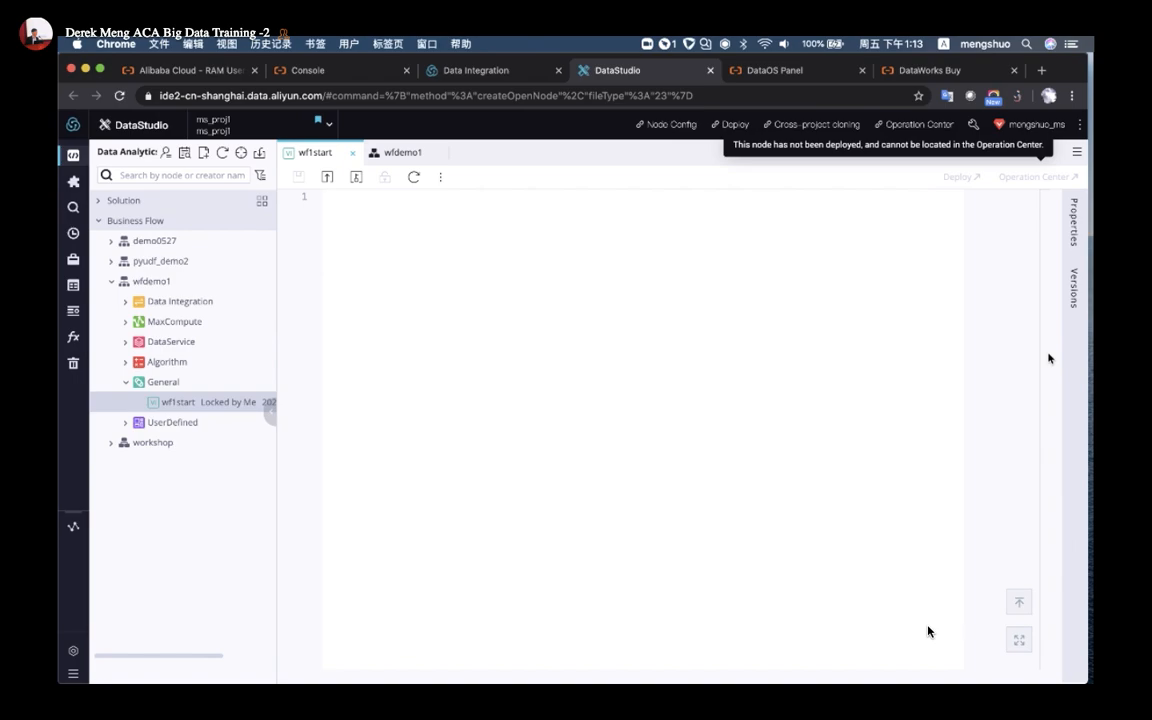
left_click(1073, 220)
scroll(935, 340, "down", 4)
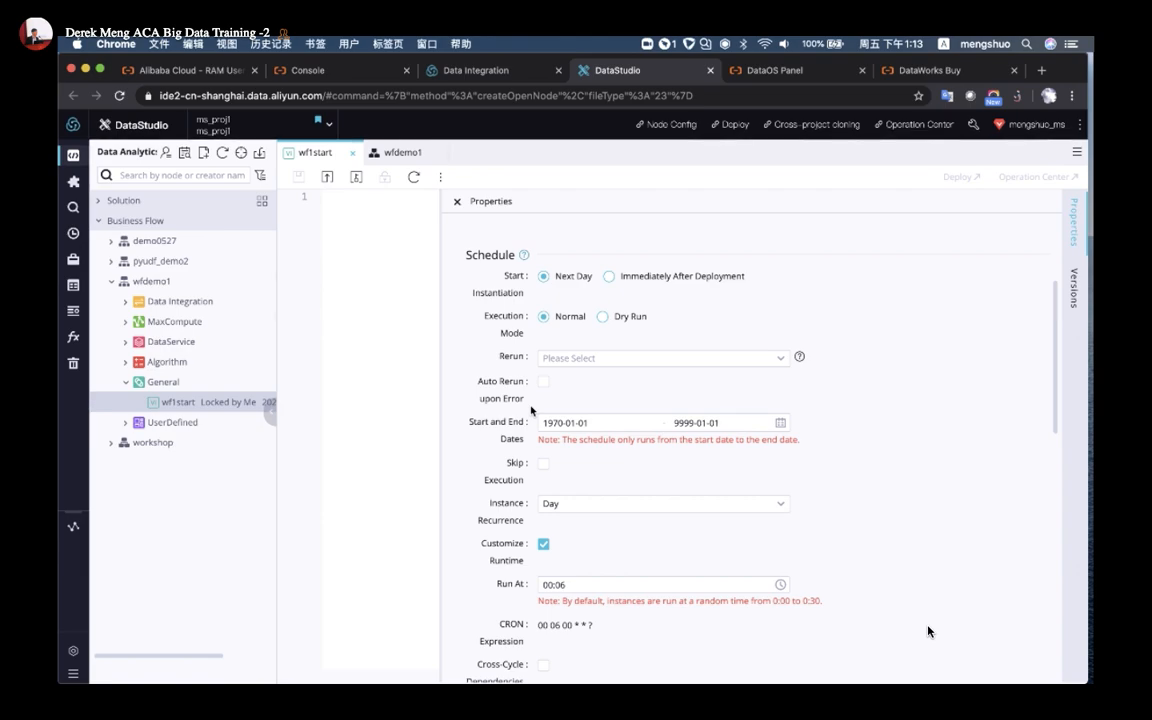
Make wf1start recur weekly on Monday through Friday
left_click(591, 507)
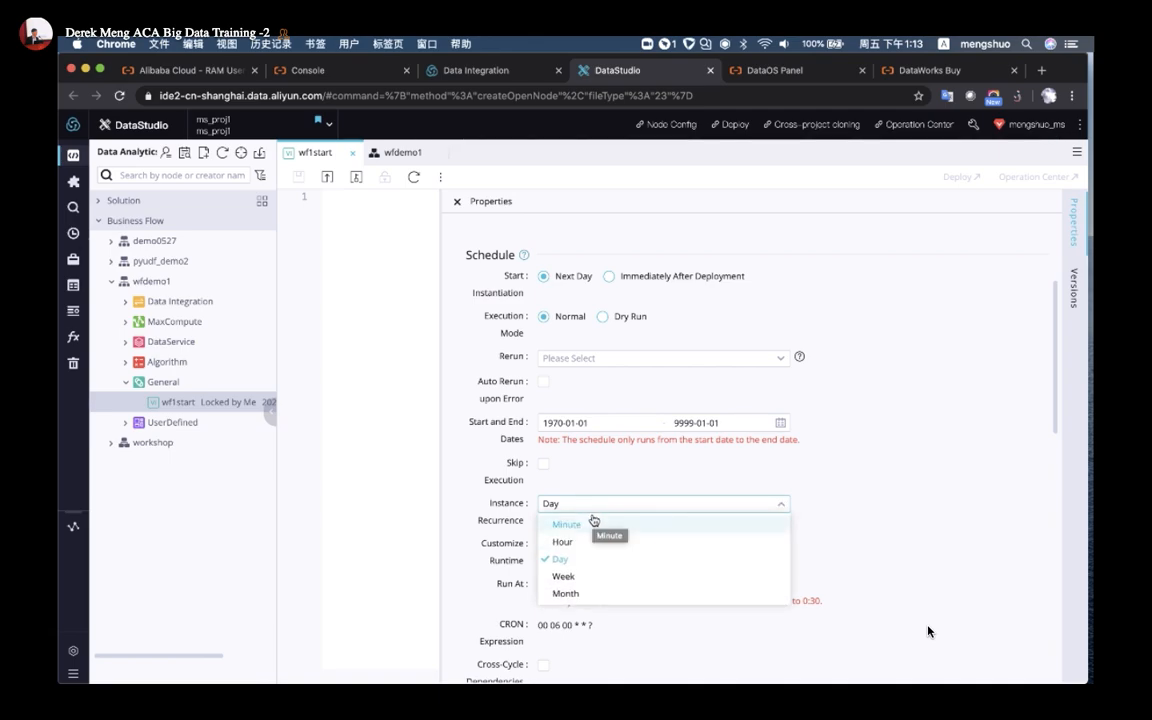
left_click(588, 578)
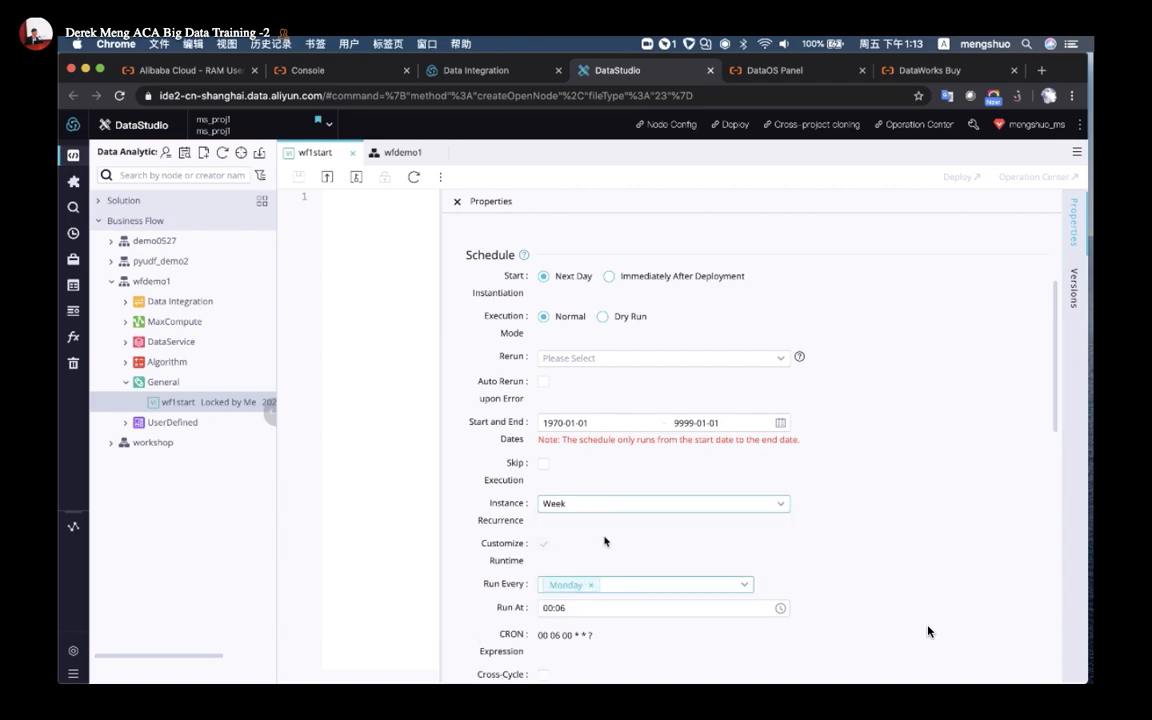
left_click(600, 580)
left_click(580, 462)
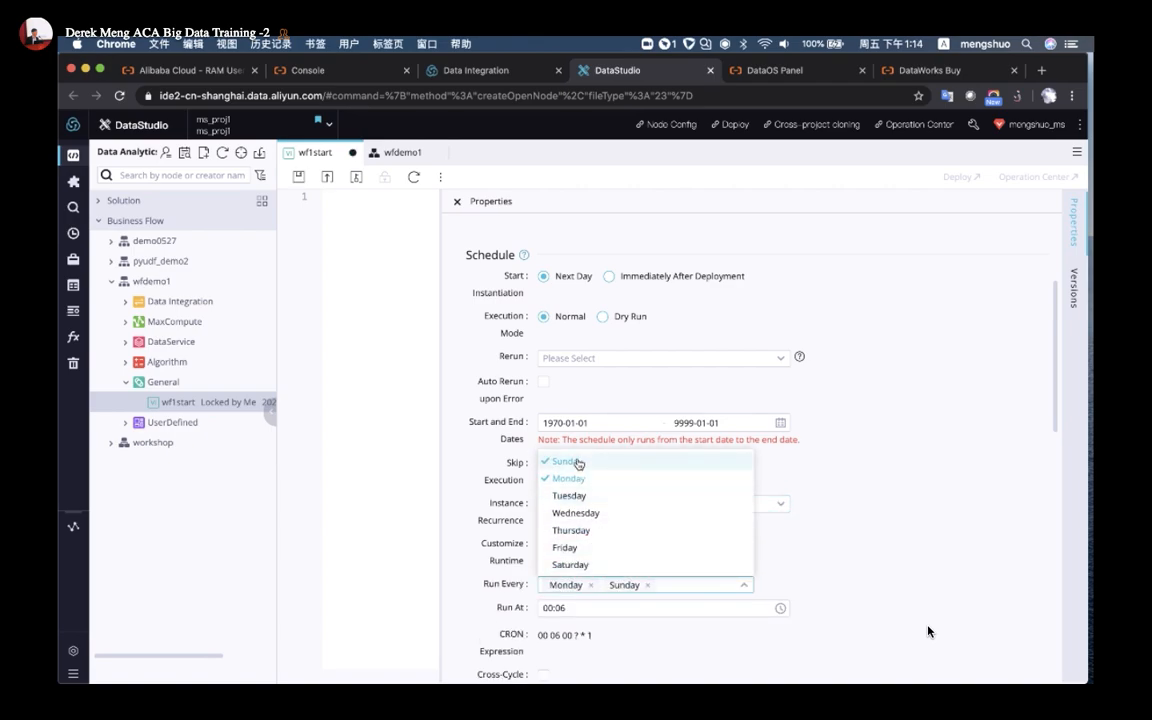
left_click(648, 587)
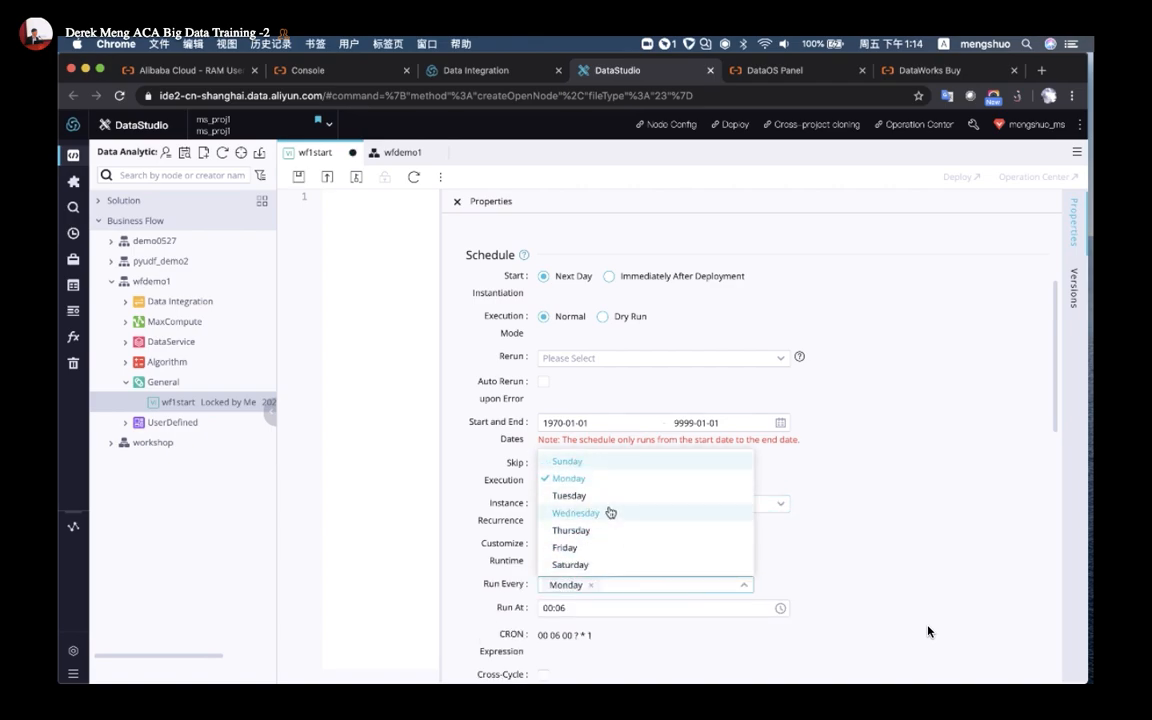
left_click(575, 496)
left_click(576, 513)
left_click(571, 530)
left_click(565, 547)
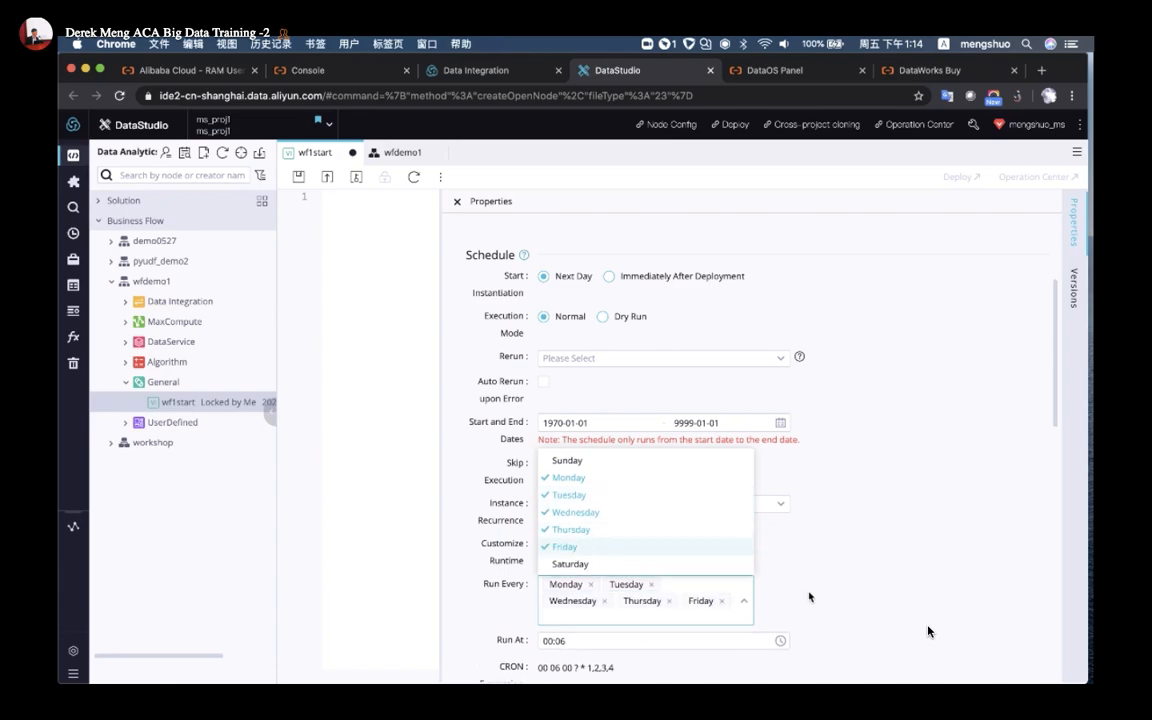
left_click(826, 586)
Set the run time to 02:00 and close the Properties panel
left_click(583, 641)
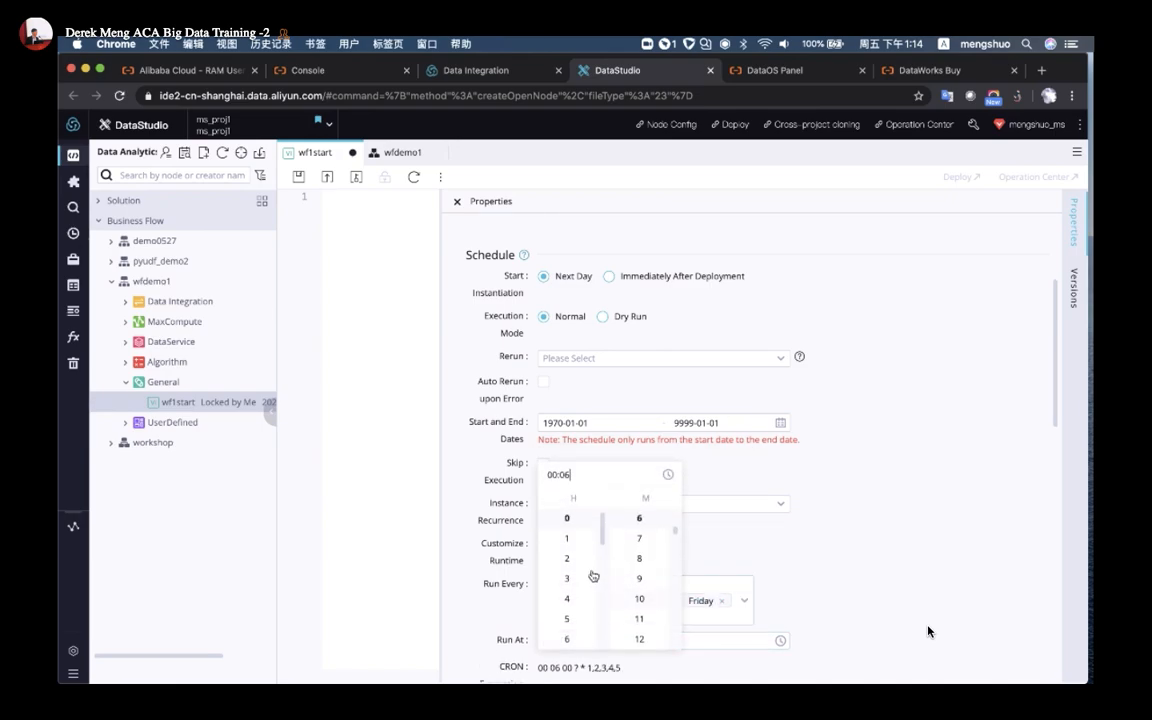
left_click(568, 560)
left_click(640, 520)
scroll(815, 577, "down", 2)
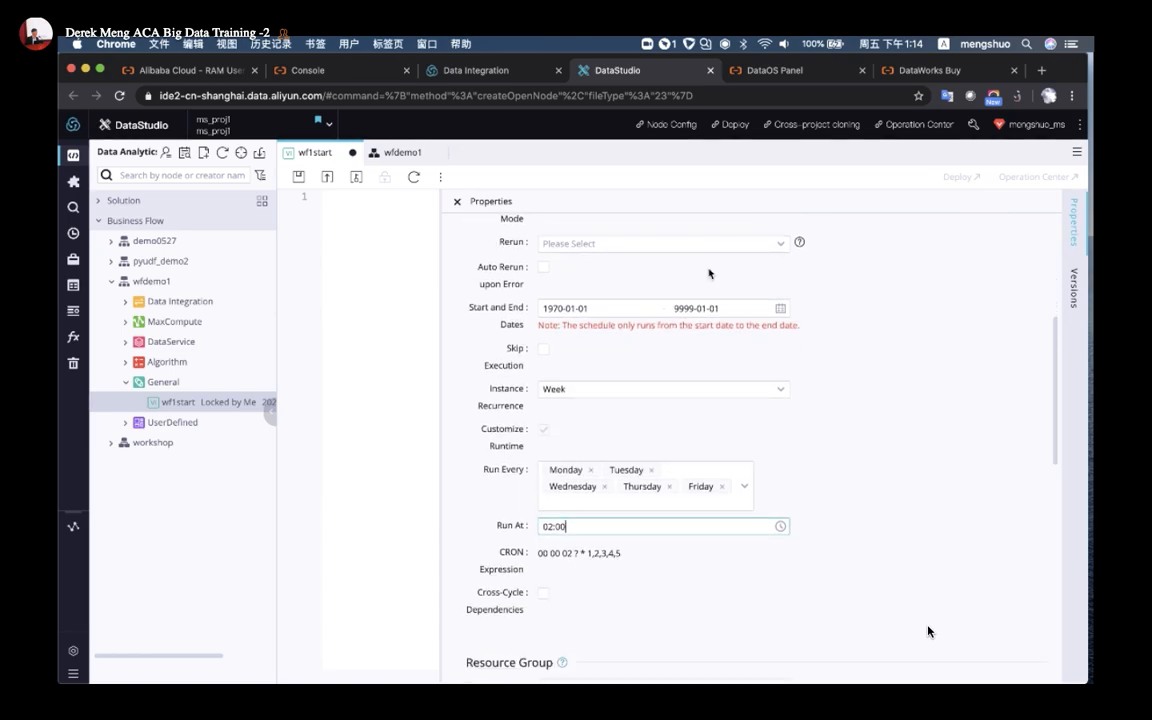
left_click(457, 201)
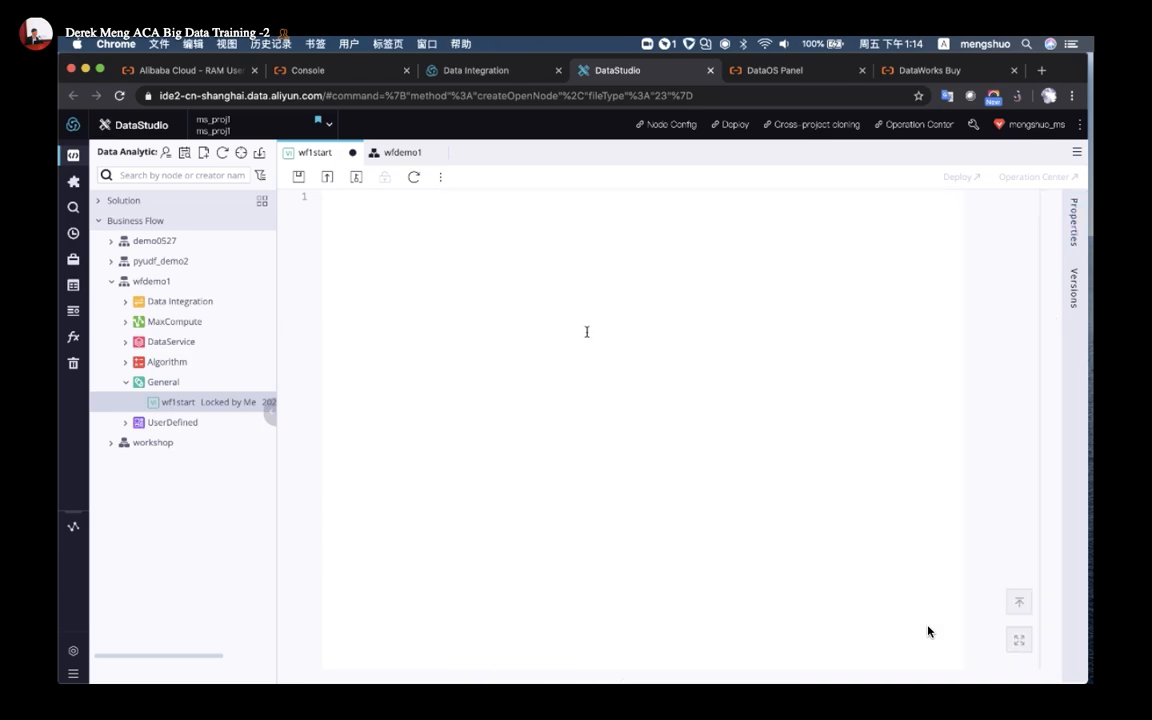
Drop a Batch Synchronization node named sync_from_MySQL onto the wfdemo1 canvas
left_click(400, 152)
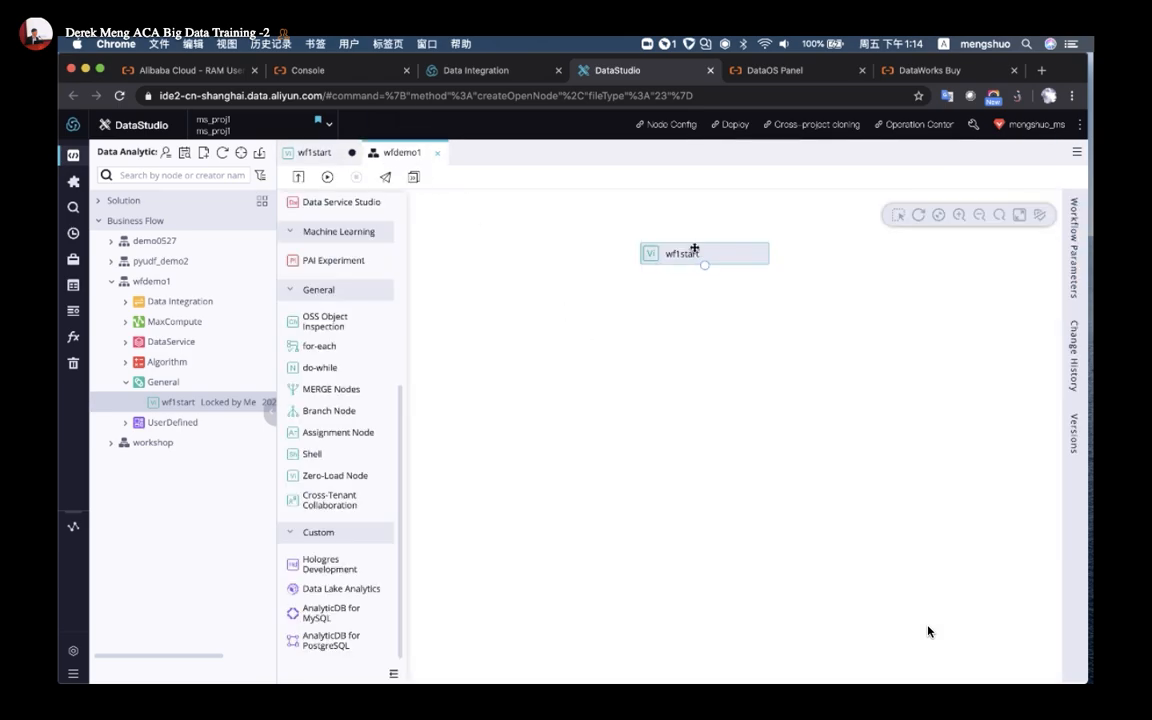
scroll(350, 415, "up", 5)
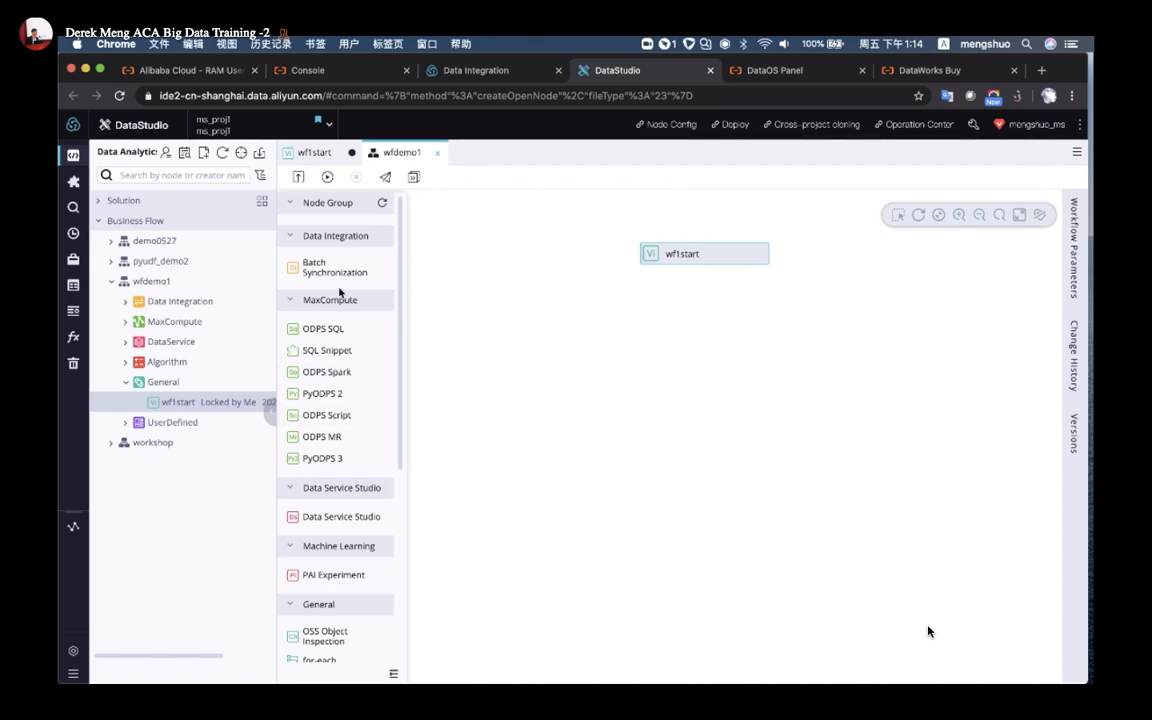
scroll(325, 268, "up", 5)
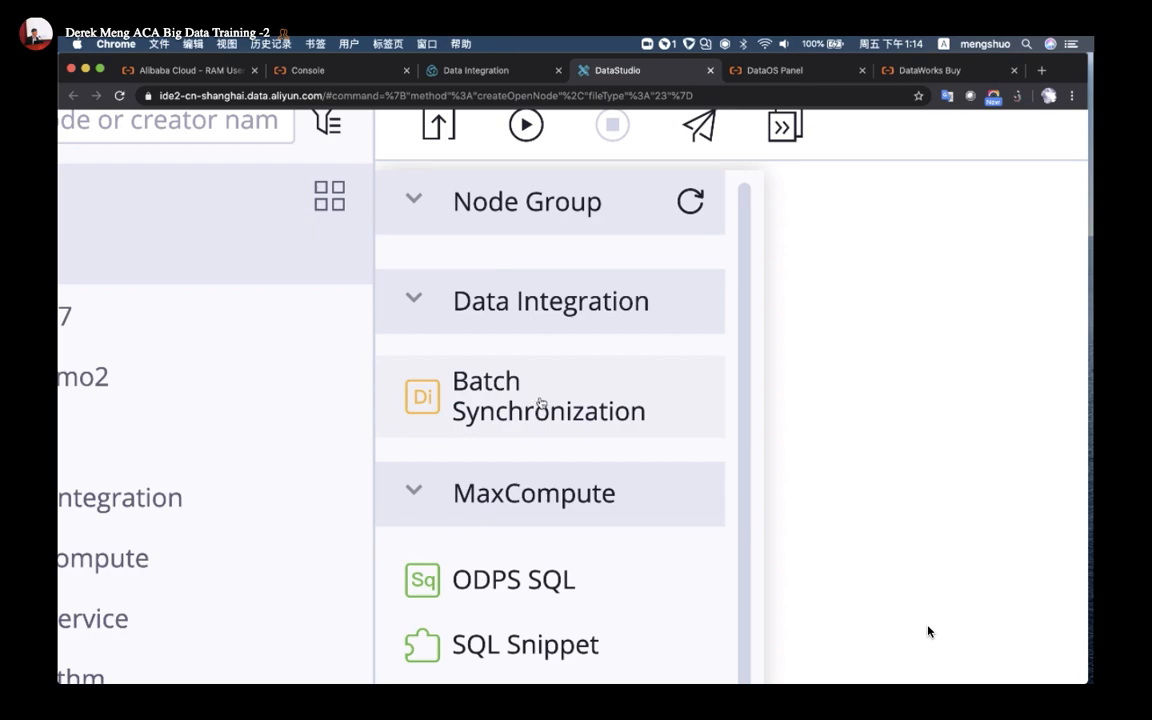
scroll(541, 404, "down", 5)
left_click_drag(327, 272, 568, 332)
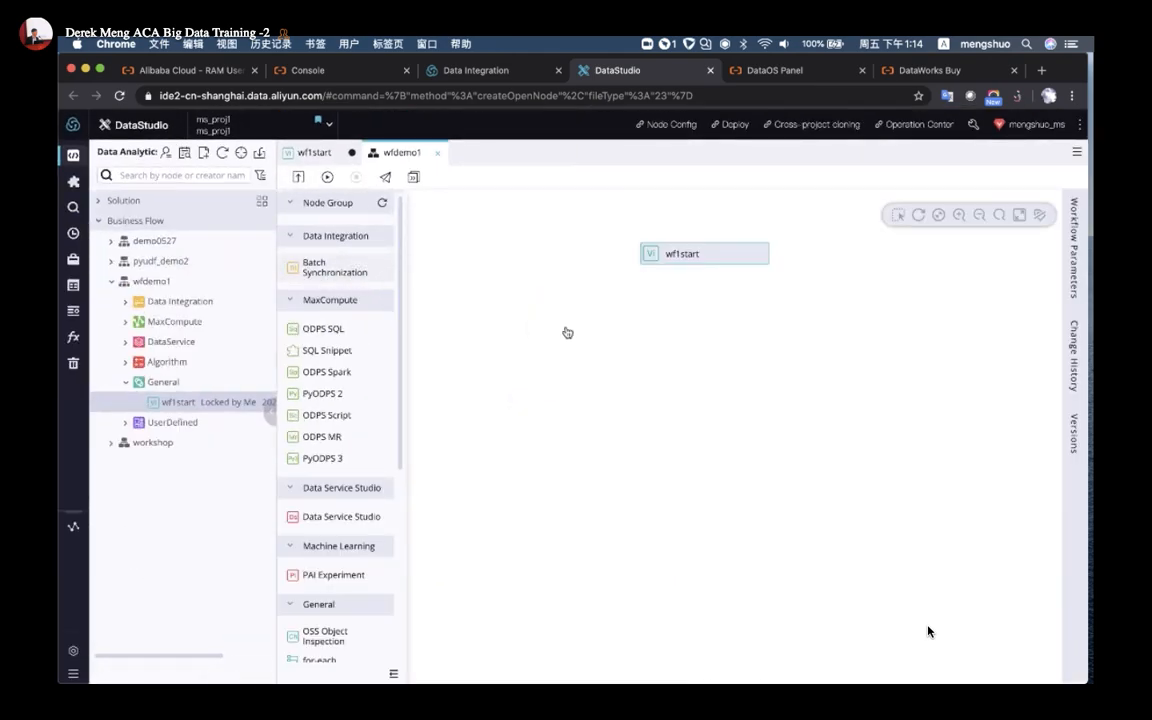
type("s")
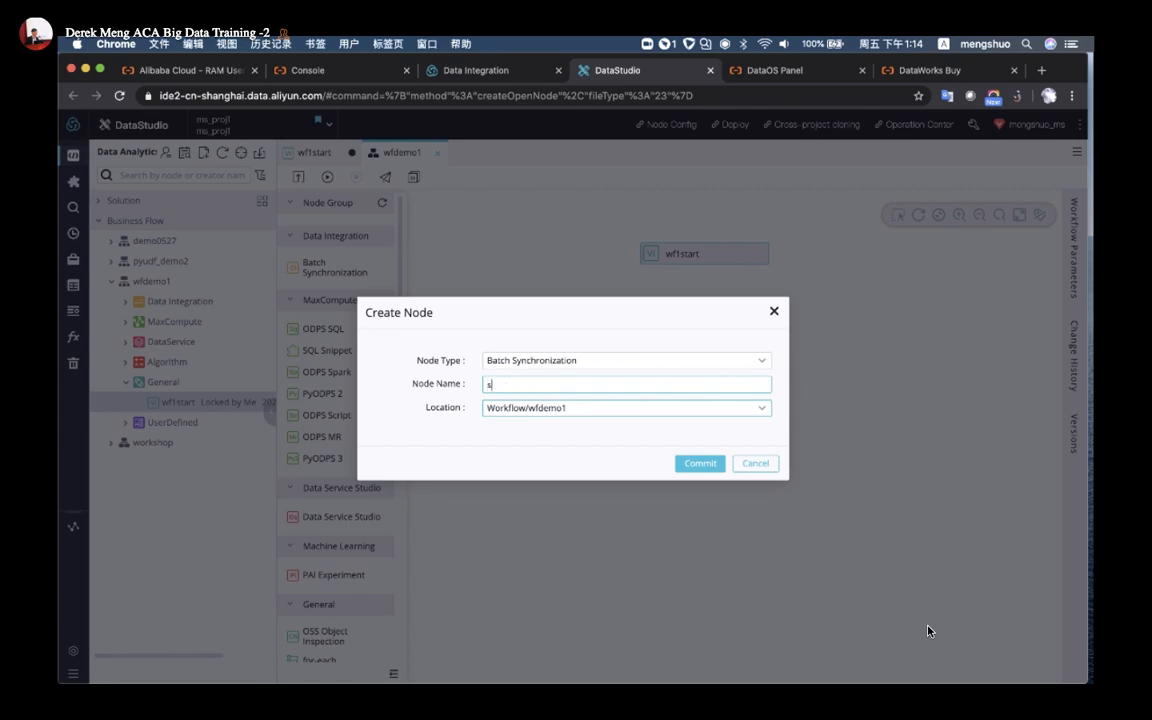
type("ync_from_MySQL")
key("Return")
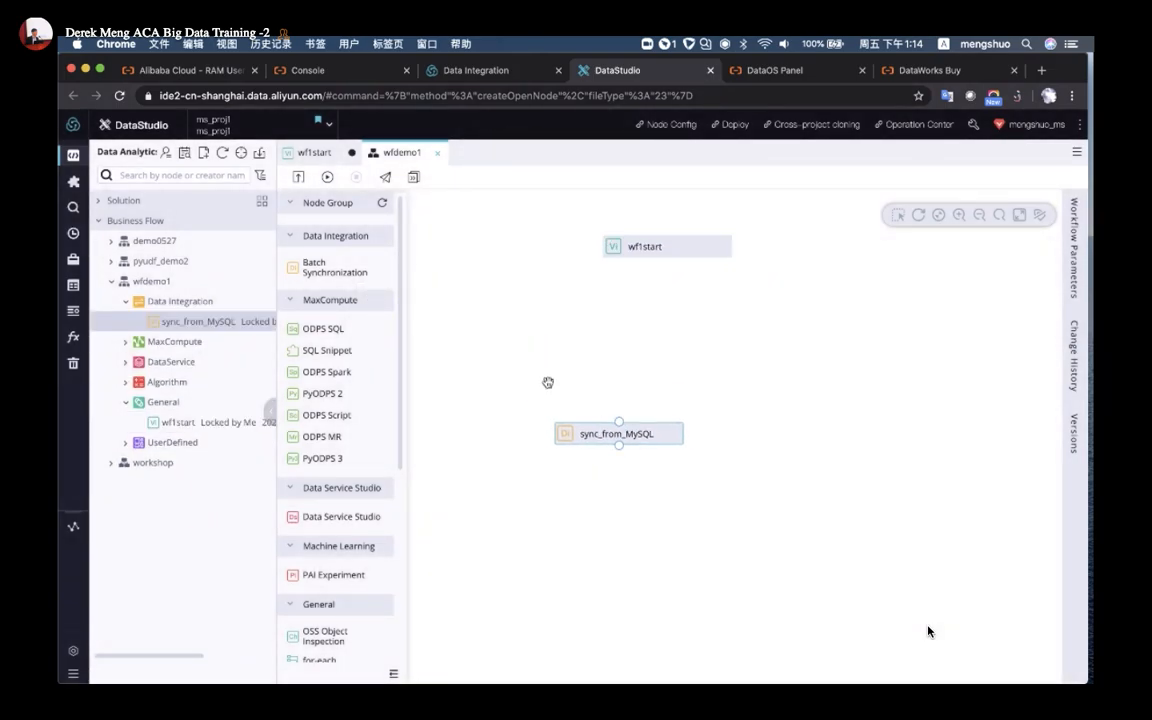
Add a Batch Synchronization node named Sync_from_OSS and arrange both sync nodes under wf1start
left_click_drag(318, 266, 848, 413)
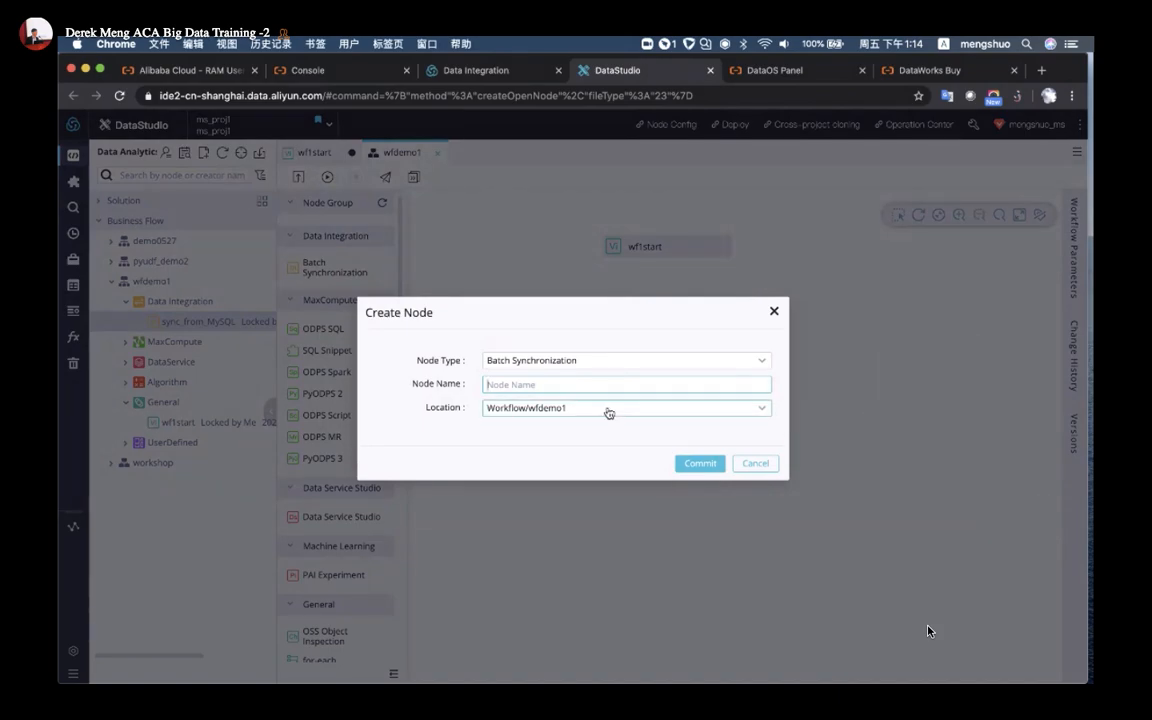
type("Sync_from_OSS")
left_click(700, 463)
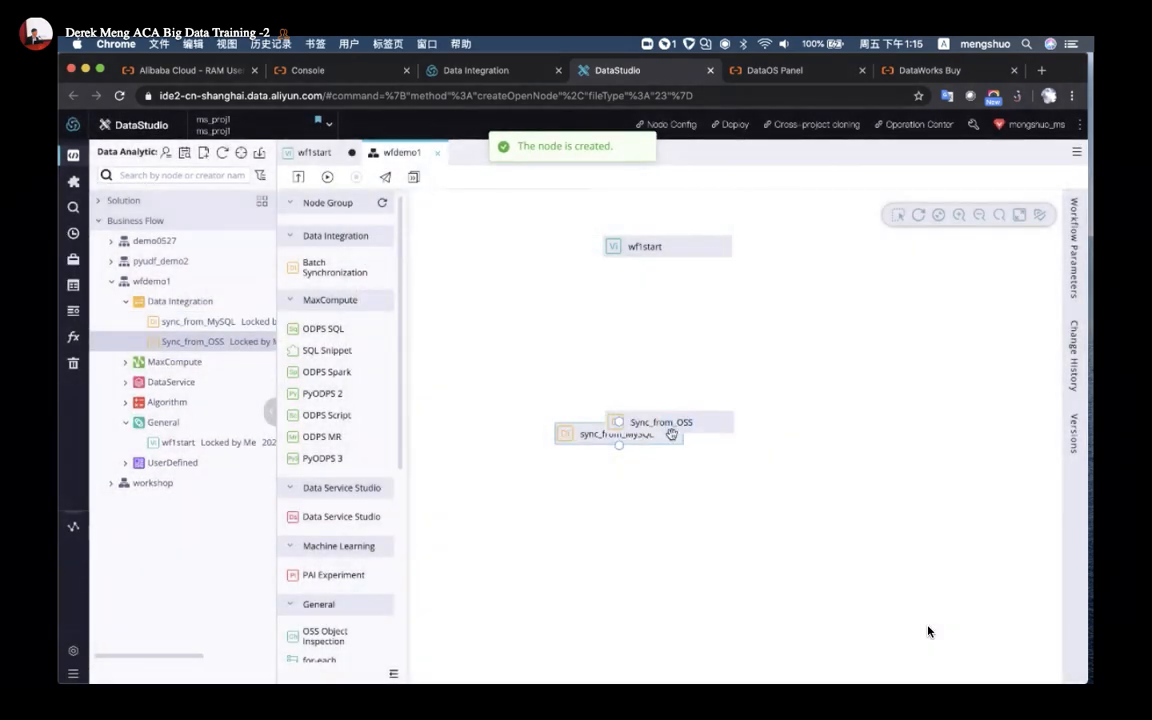
left_click_drag(687, 421, 790, 310)
left_click_drag(642, 430, 586, 294)
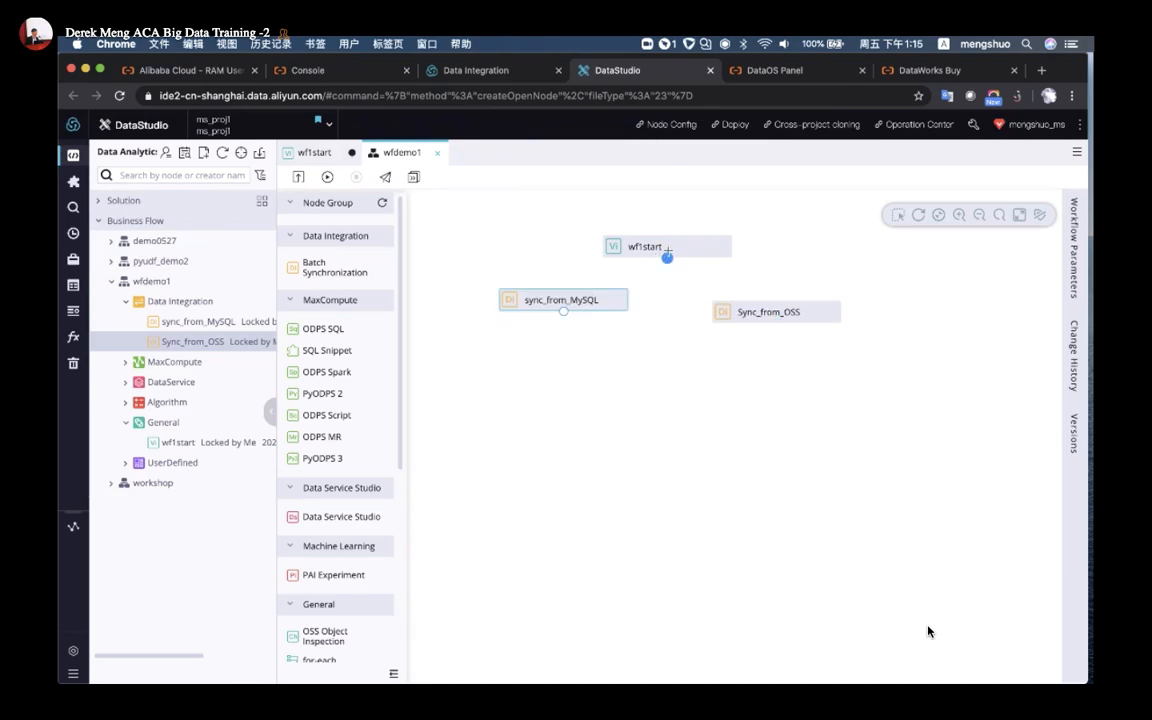
Connect wf1start downstream to sync_from_MySQL and Sync_from_OSS
left_click_drag(666, 257, 564, 287)
left_click_drag(666, 258, 779, 306)
scroll(355, 370, "down", 3)
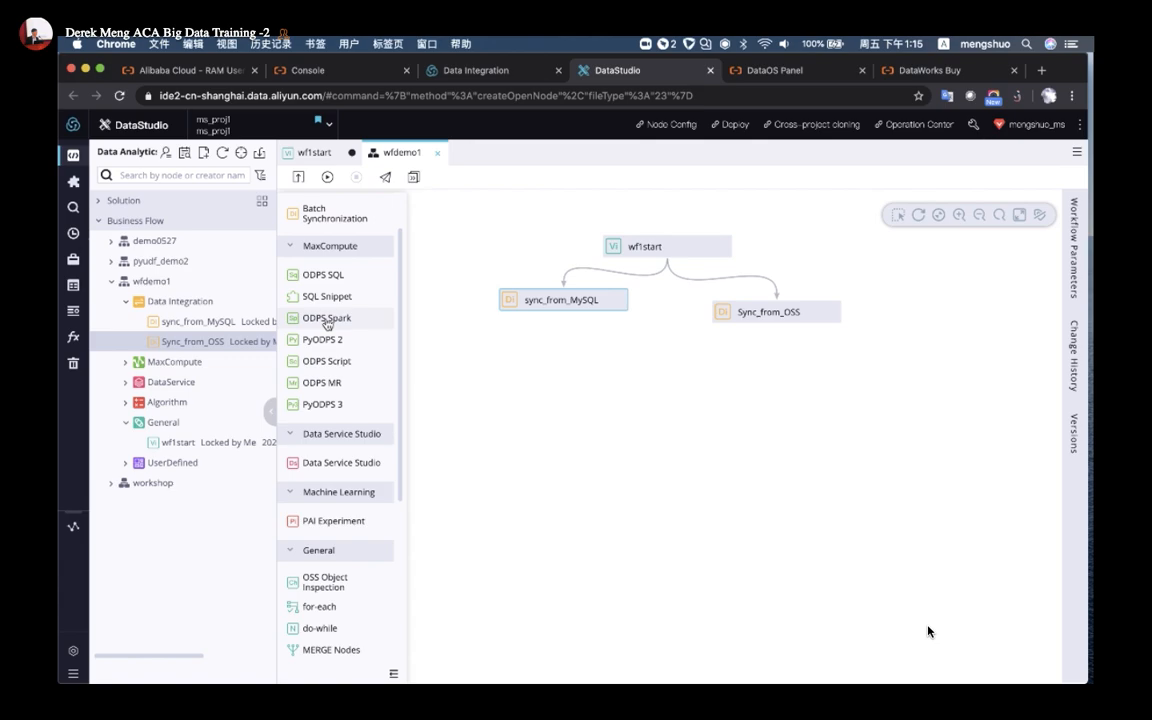
Add an ODPS SQL node named join to the wfdemo1 canvas
left_click_drag(327, 325, 329, 380)
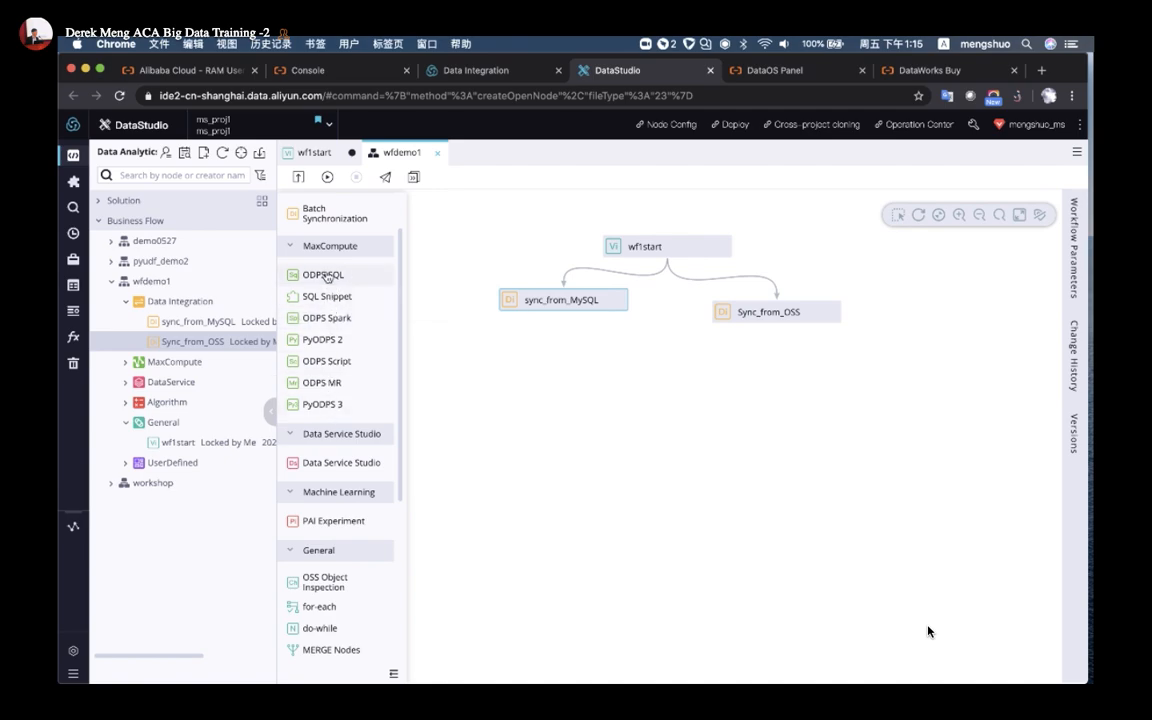
left_click_drag(329, 275, 555, 384)
type("join")
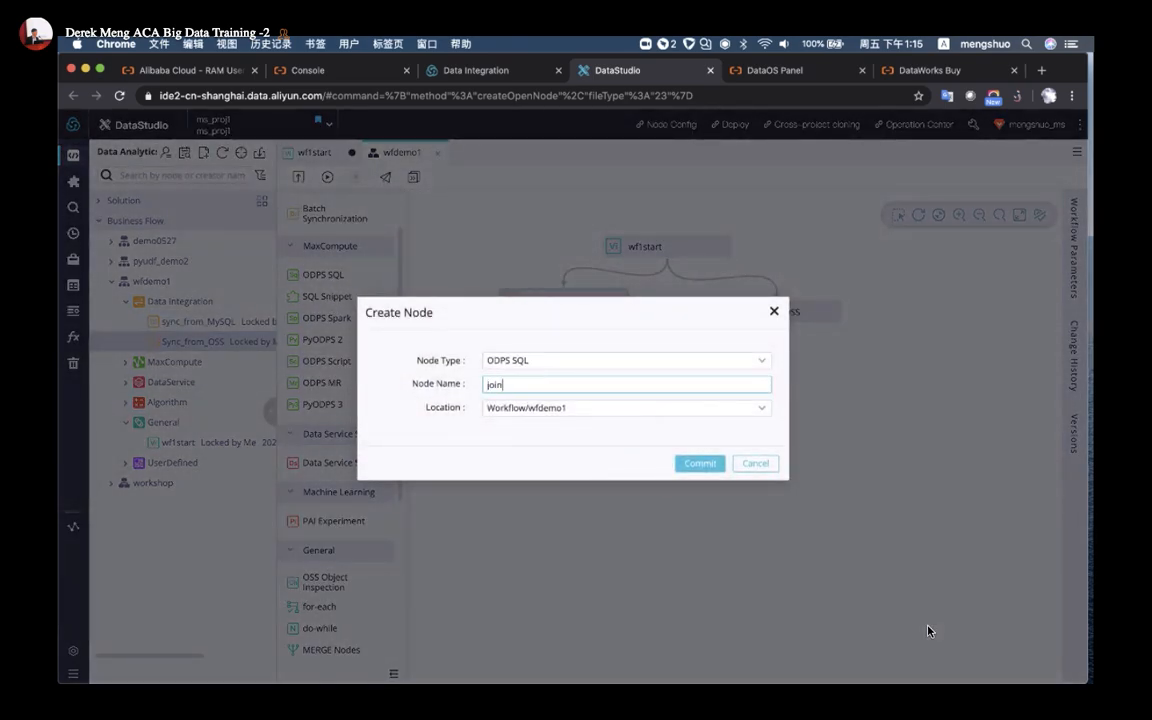
left_click(705, 465)
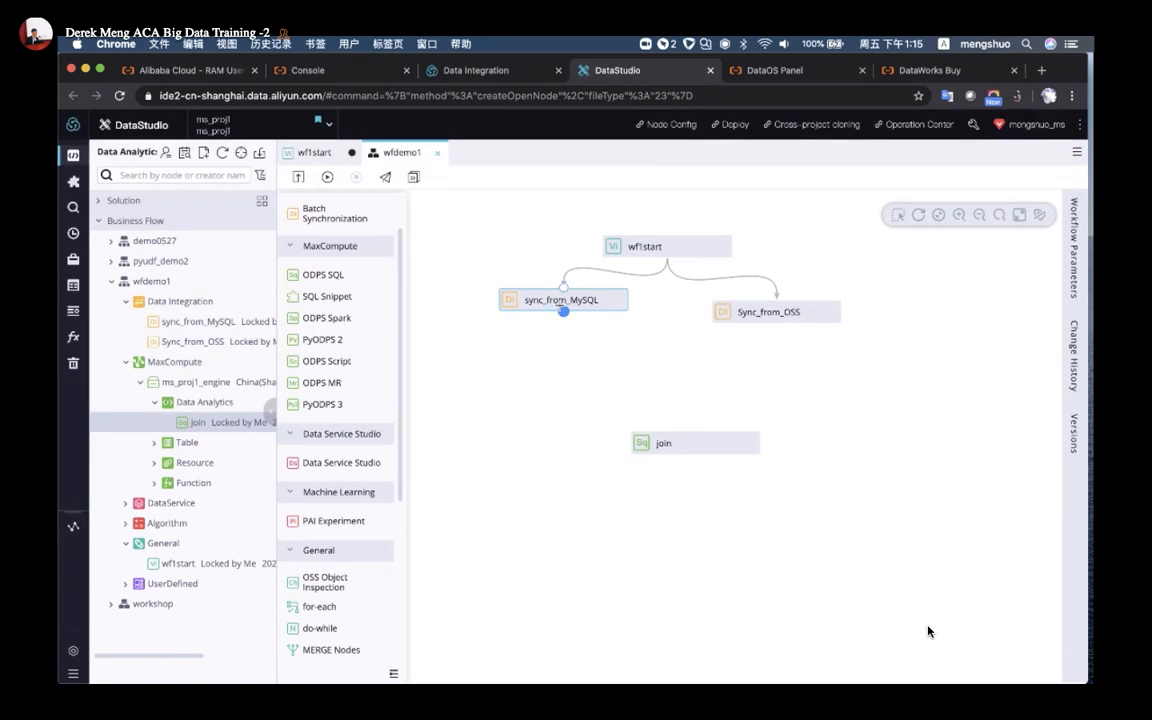
Connect sync_from_MySQL and Sync_from_OSS to join, then auto-arrange the workflow layout
left_click_drag(563, 311, 695, 432)
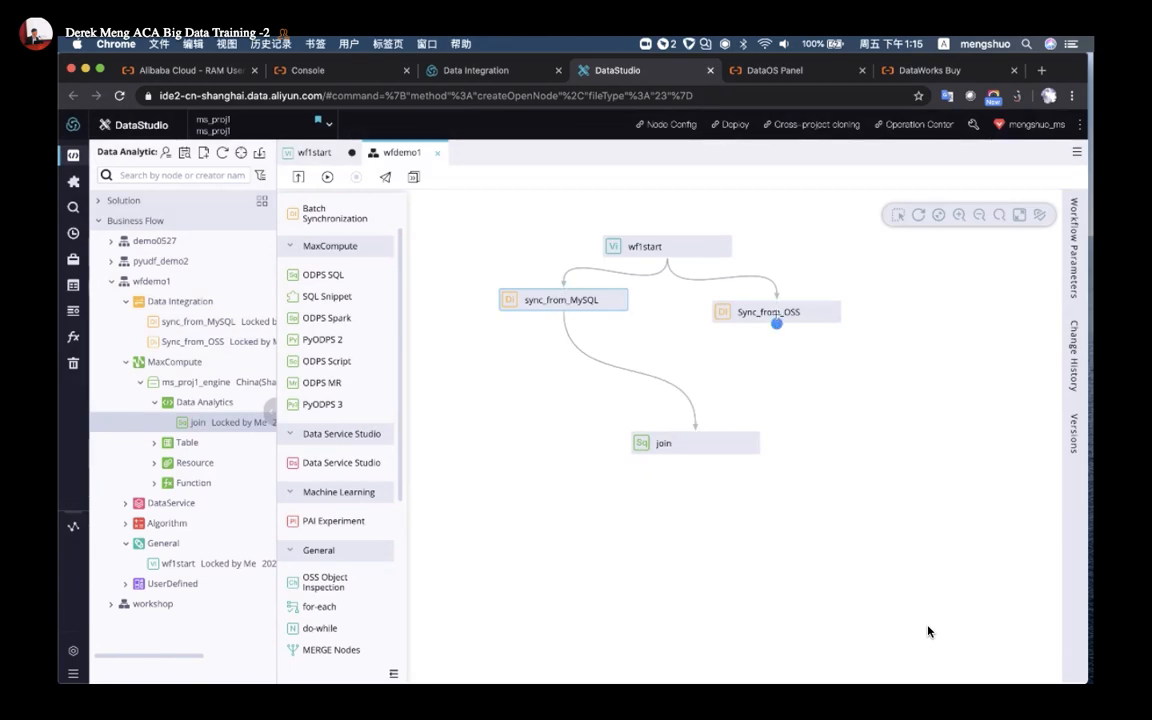
left_click_drag(776, 323, 695, 433)
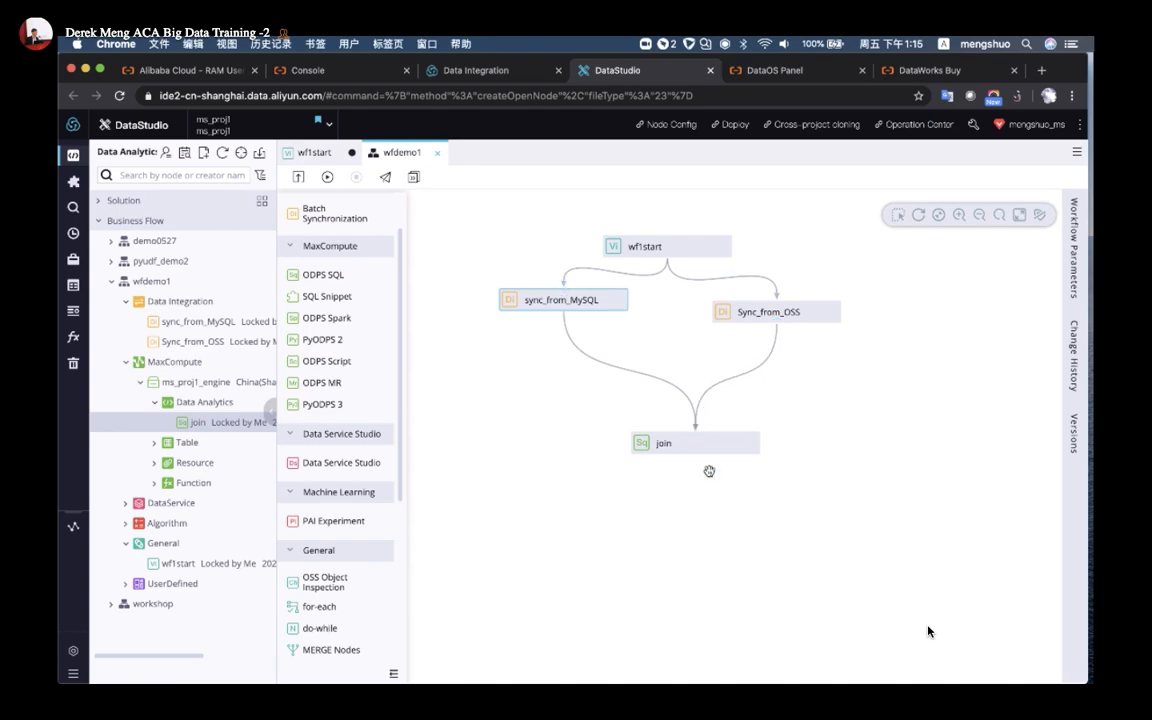
left_click(938, 215)
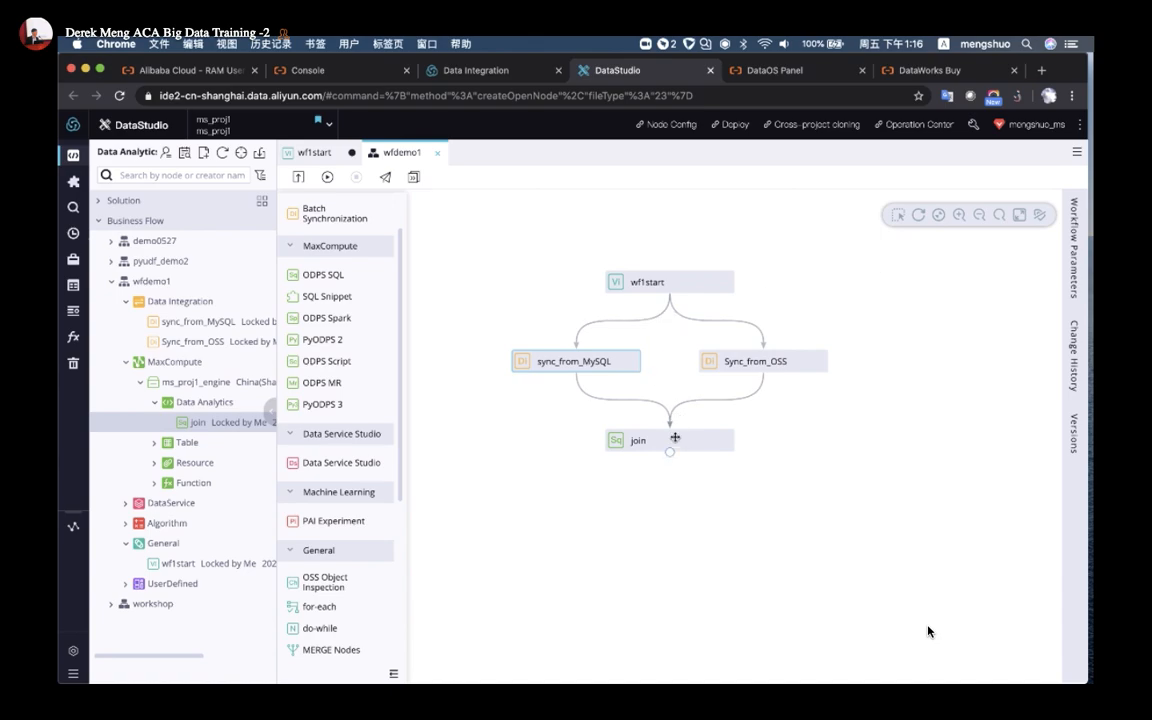
Set sync_from_MySQL's source type to MySQL and open its rds_workshop_log connection list
double_click(565, 362)
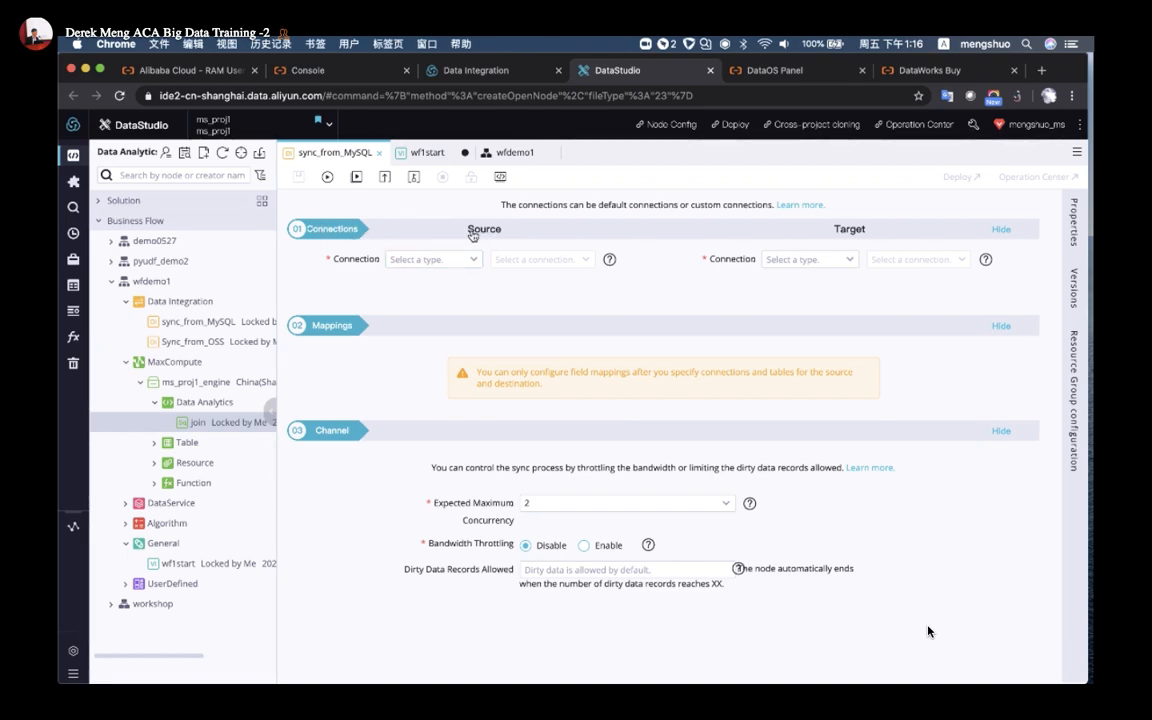
left_click(440, 259)
left_click(452, 299)
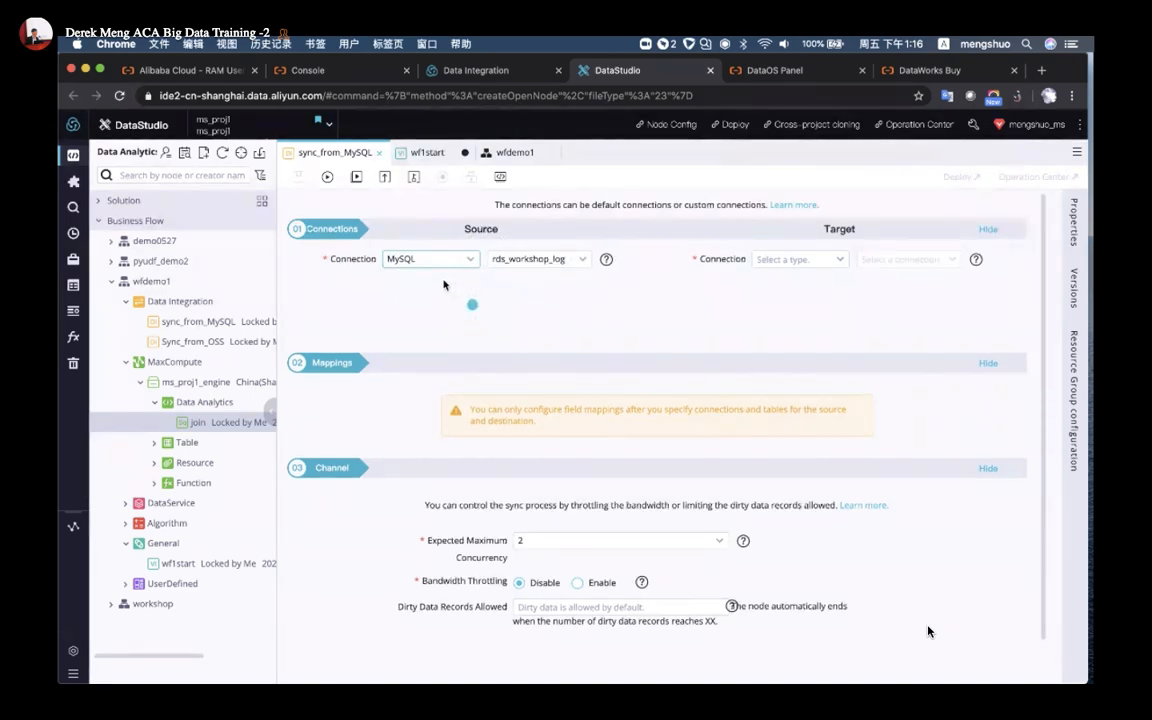
left_click(530, 259)
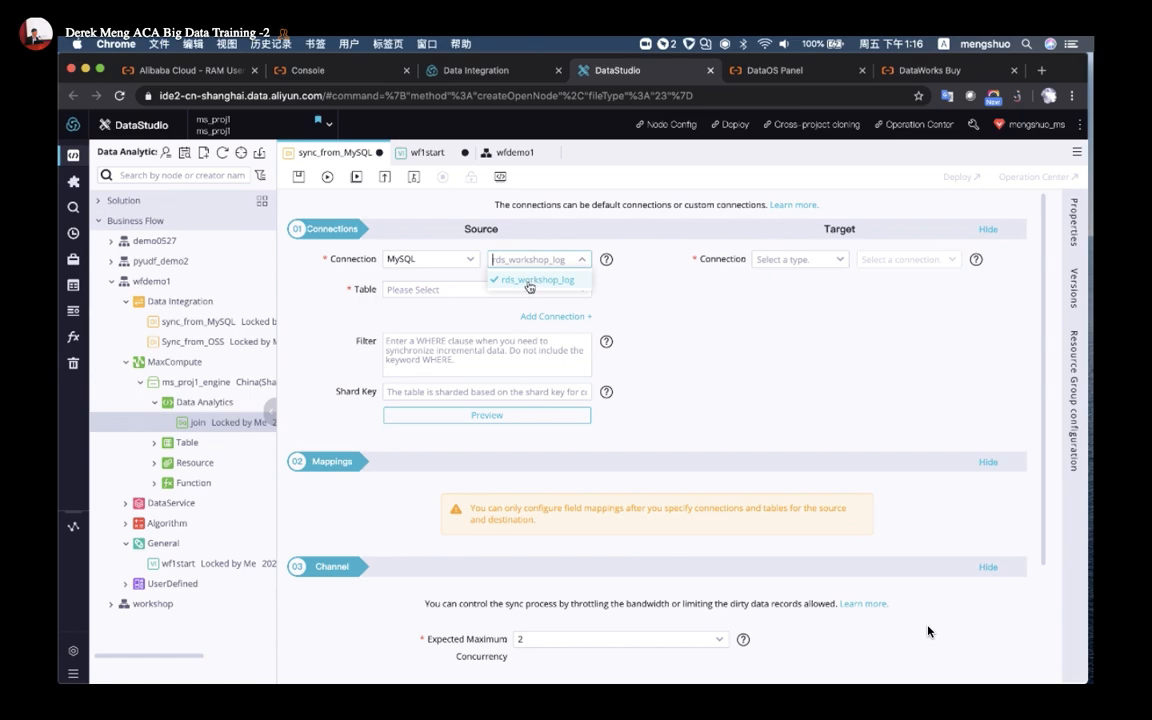
Verify in Data Integration's connection list that rds_workshop_log is MySQL, then return to the node
left_click(445, 70)
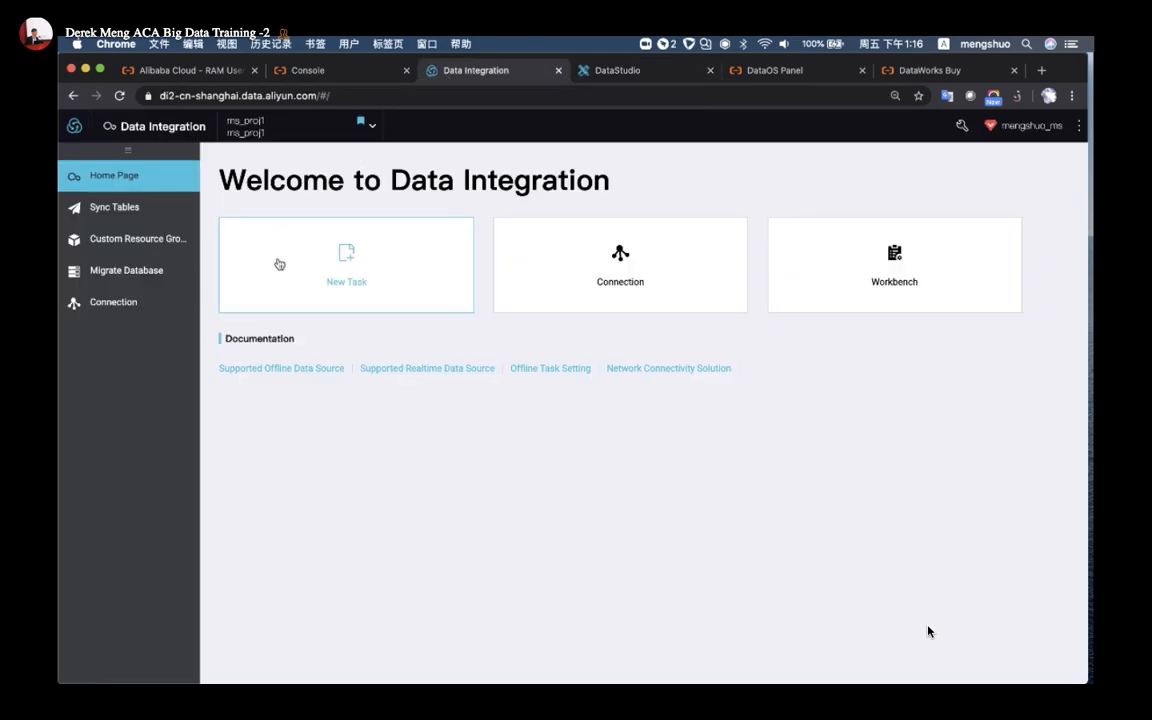
left_click(115, 302)
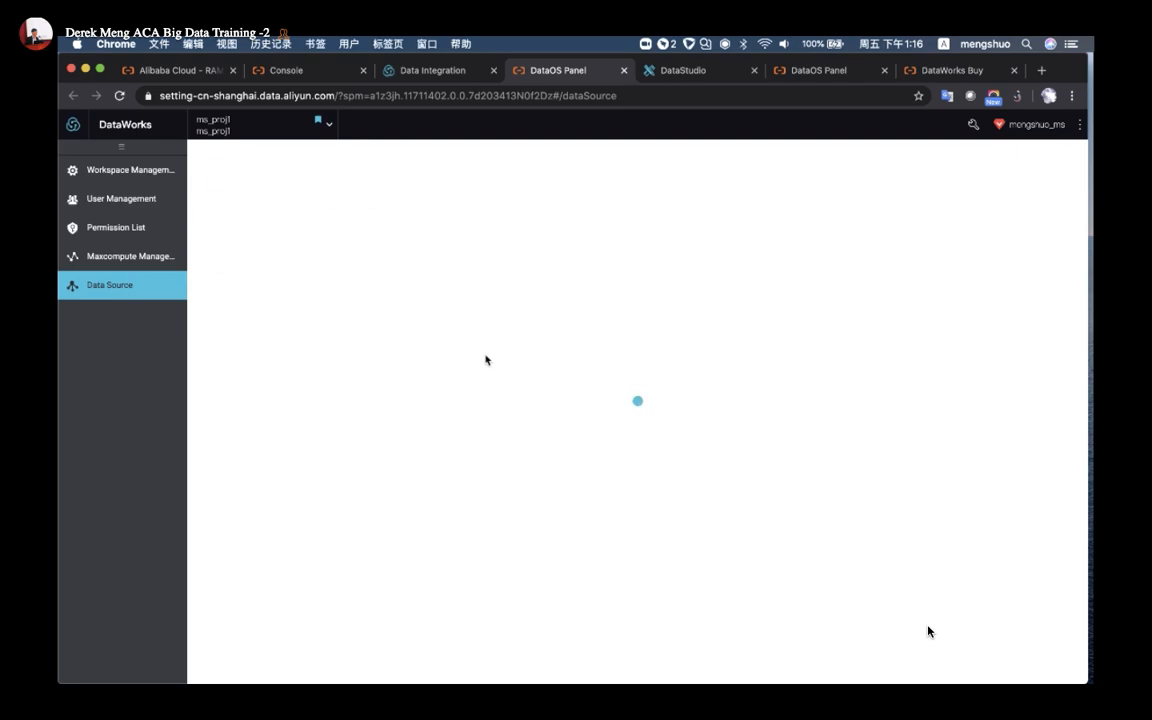
scroll(486, 360, "down", 3)
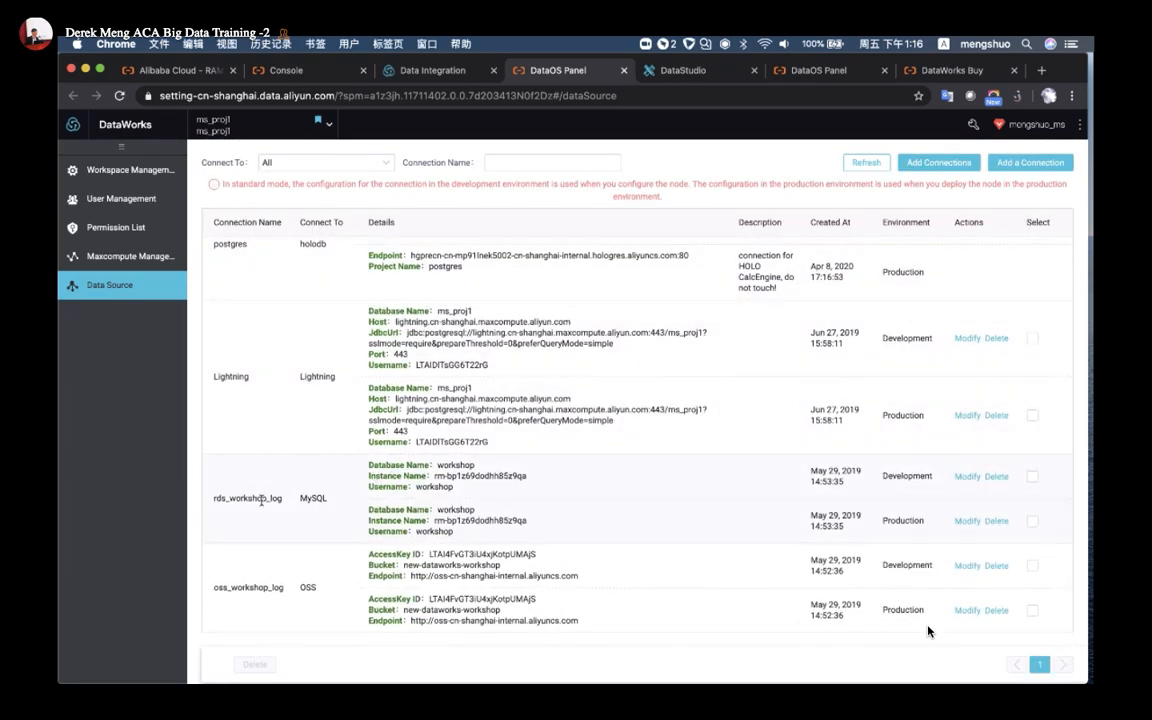
left_click_drag(216, 507, 334, 510)
left_click(279, 506)
double_click(309, 498)
left_click(655, 76)
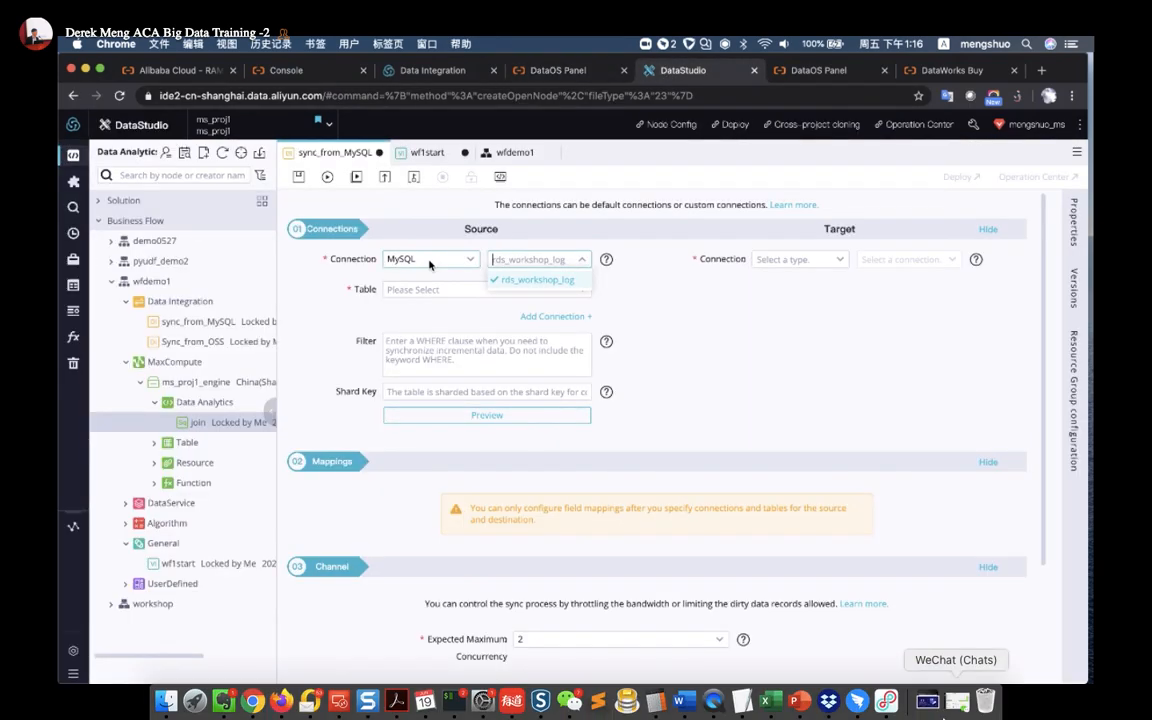
Keep rds_workshop_log as the source and open the workshop workflow's ods_log_info_d node
left_click(525, 280)
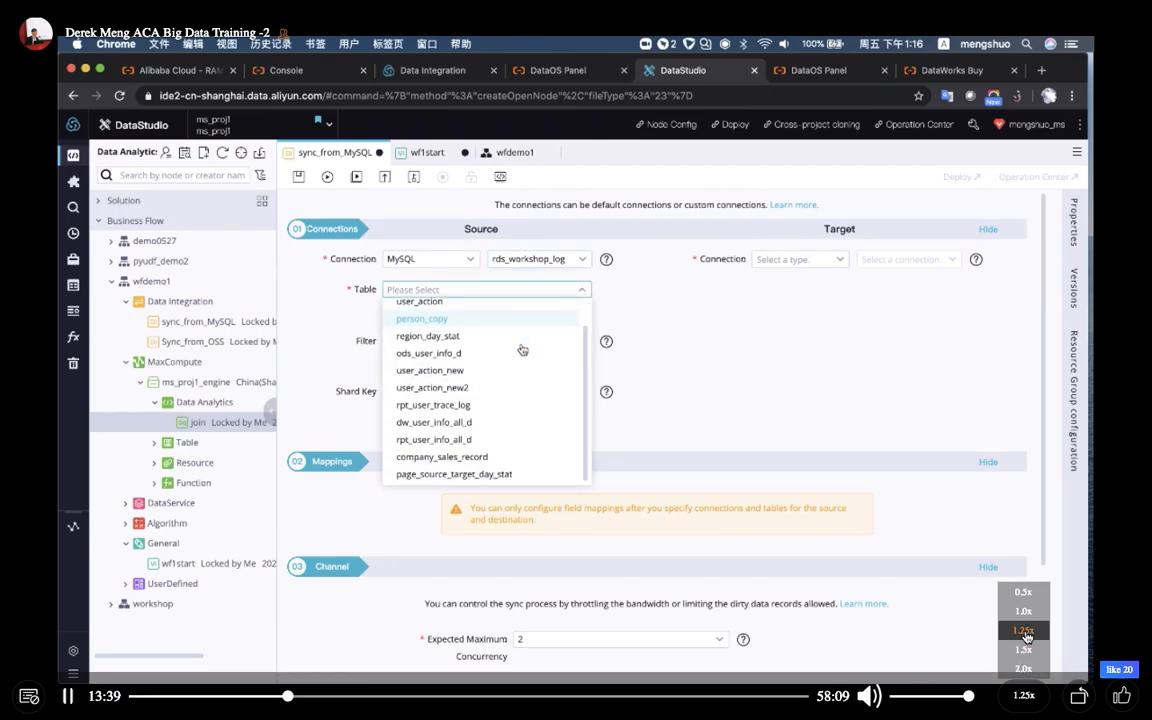
left_click(1023, 630)
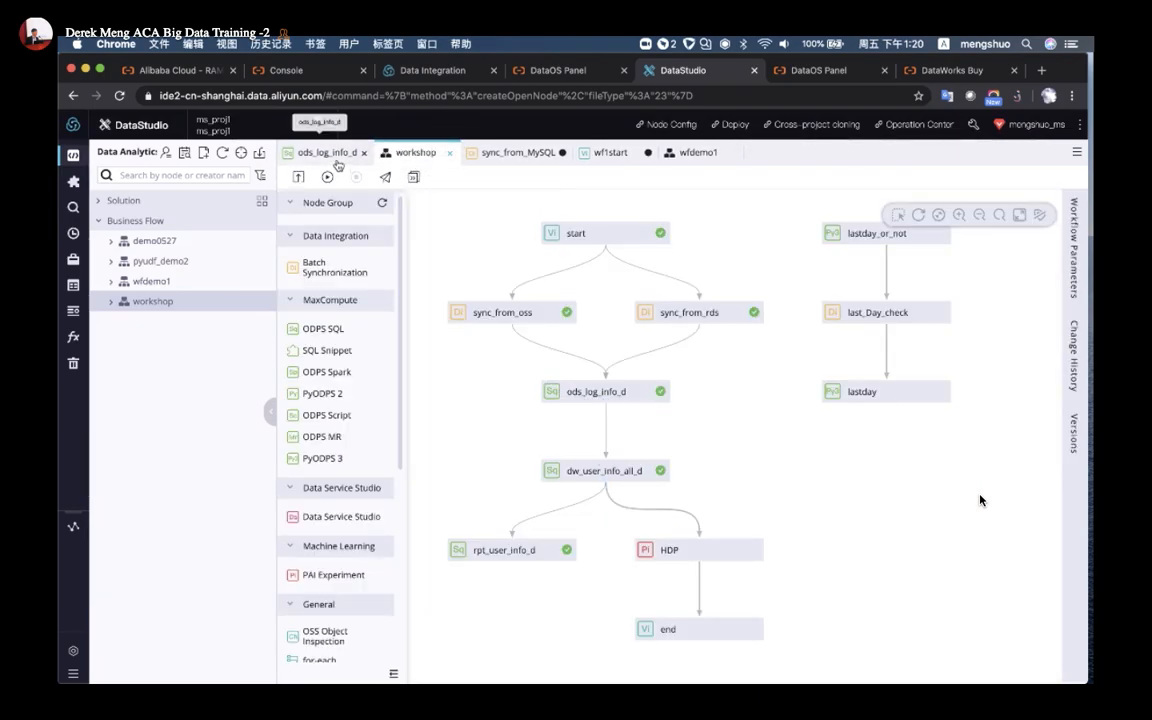
Show ods_log_info_d's version history and mark V2 for comparison
scroll(649, 383, "down", 5)
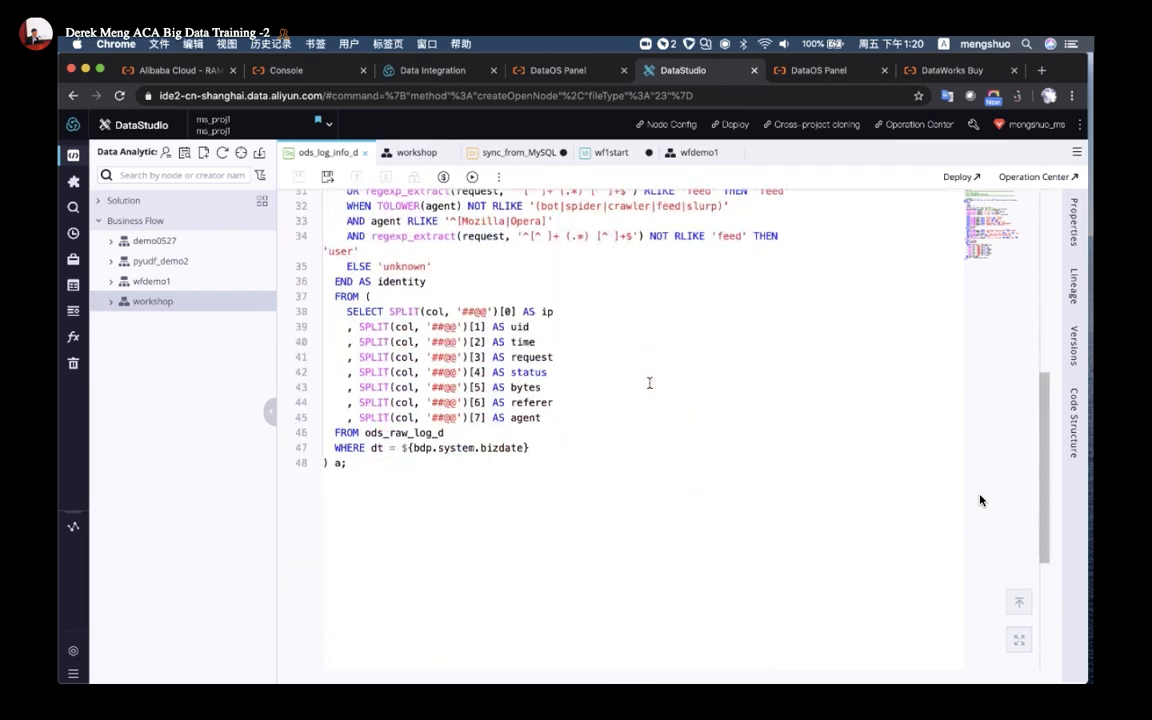
scroll(649, 383, "up", 10)
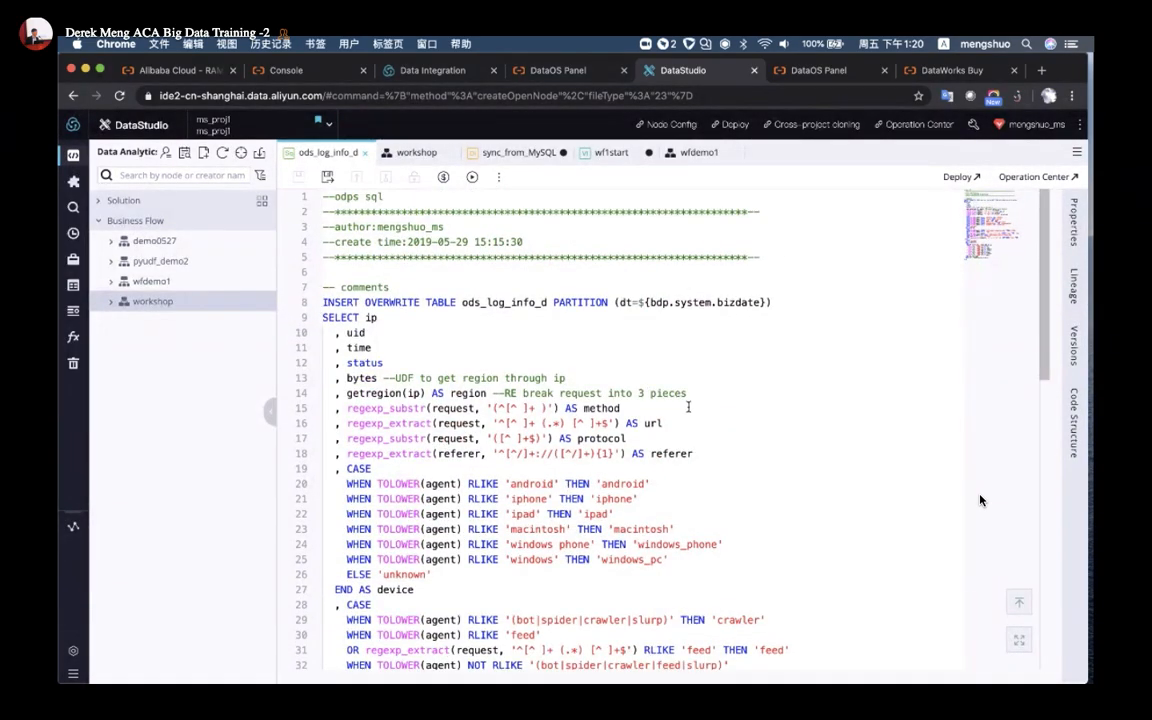
left_click(1073, 345)
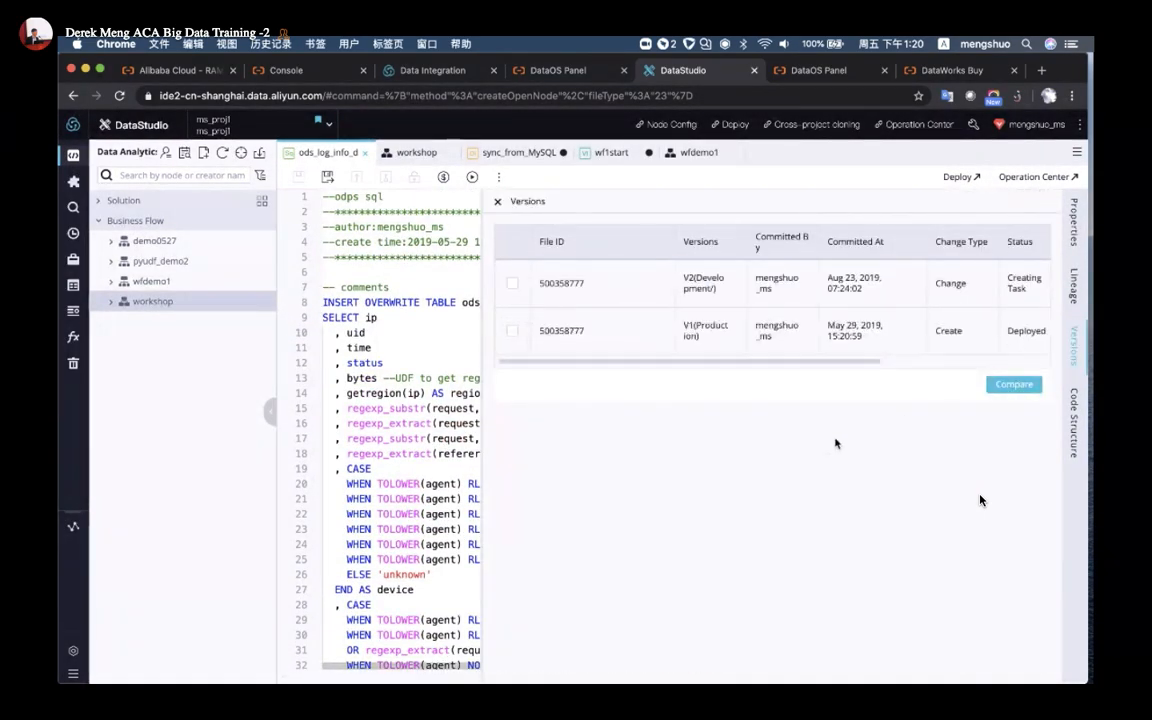
scroll(705, 347, "right", 5)
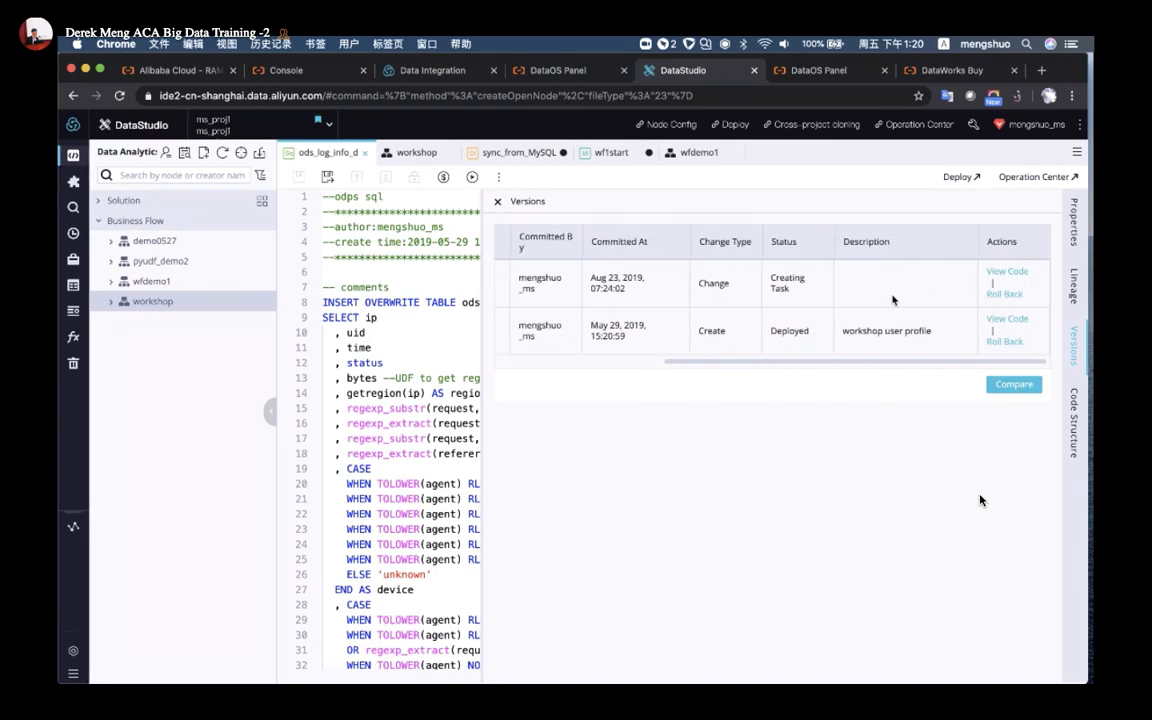
scroll(893, 300, "left", 5)
left_click(512, 283)
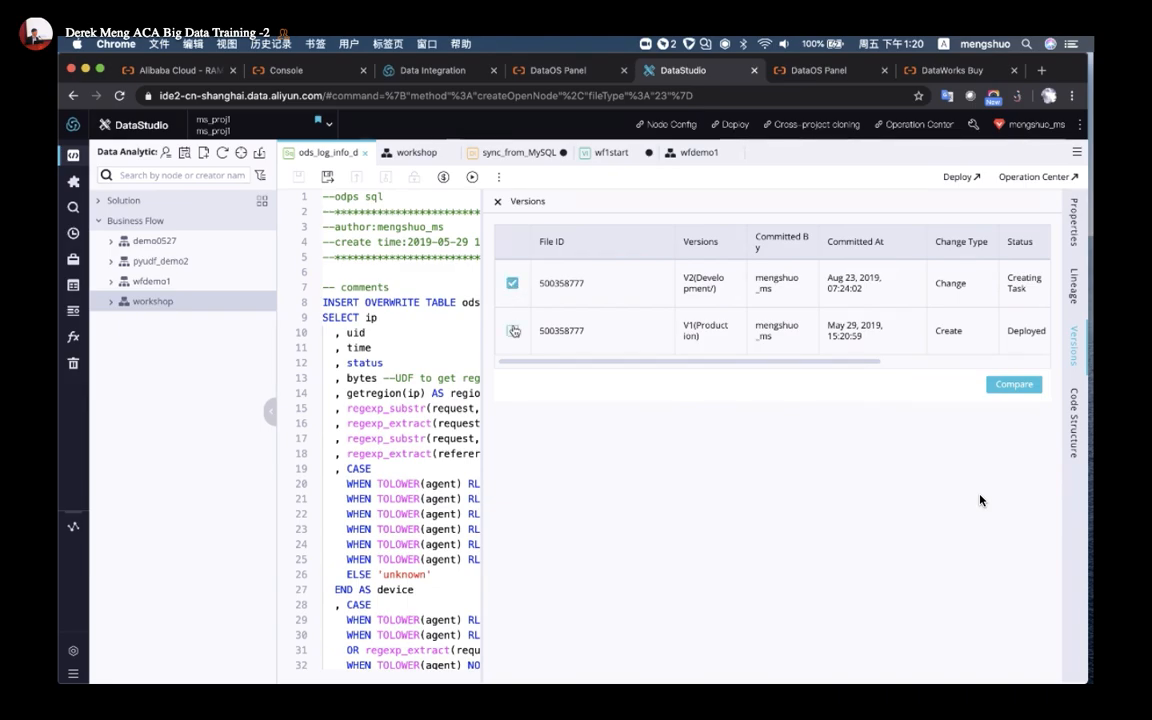
scroll(712, 316, "right", 5)
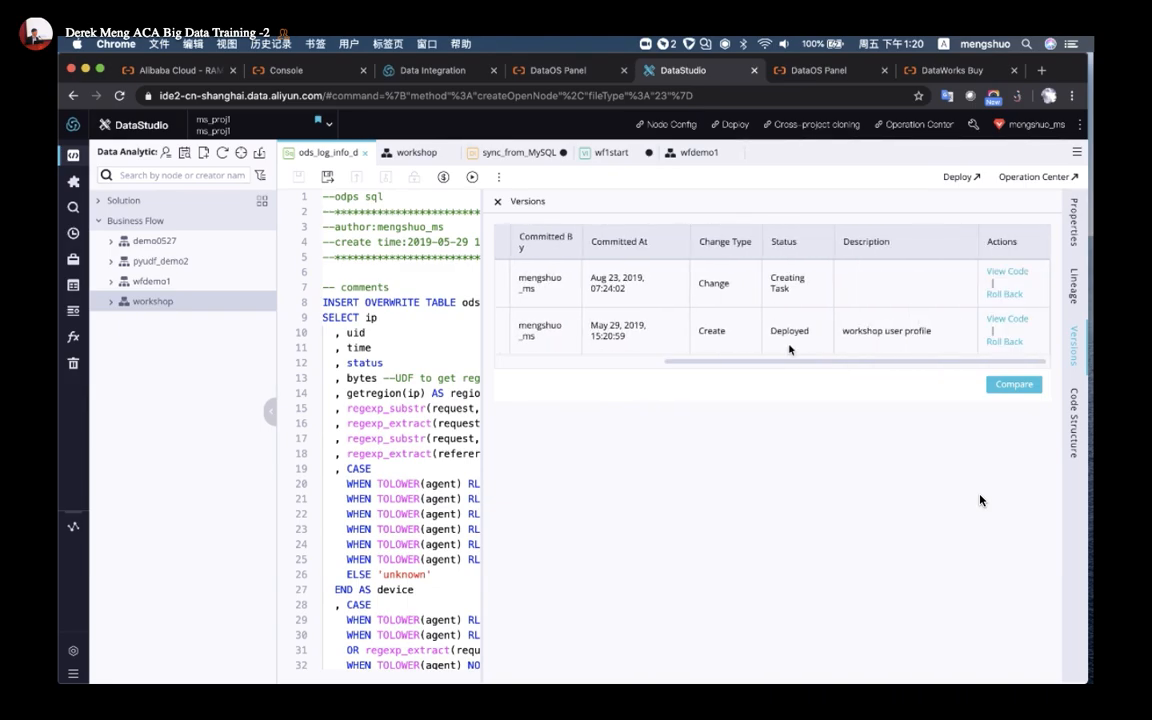
scroll(789, 348, "left", 5)
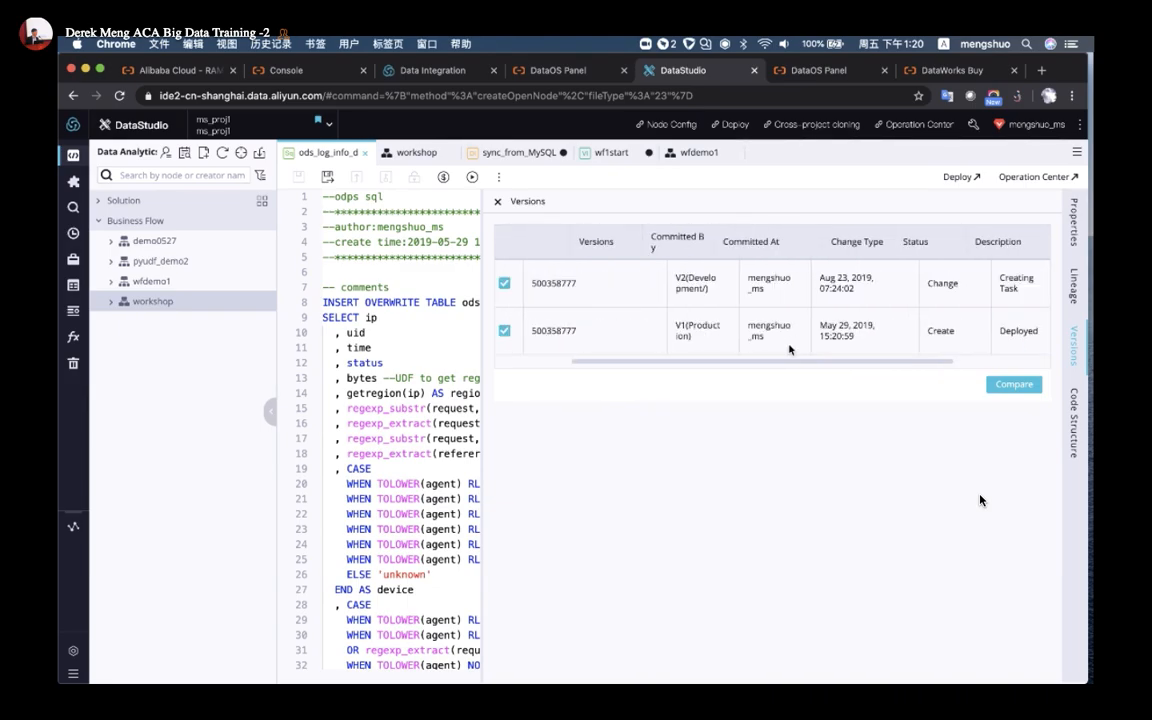
Compare V2 against V1 side by side, review the diff, and close it
left_click(1023, 390)
scroll(691, 436, "down", 3)
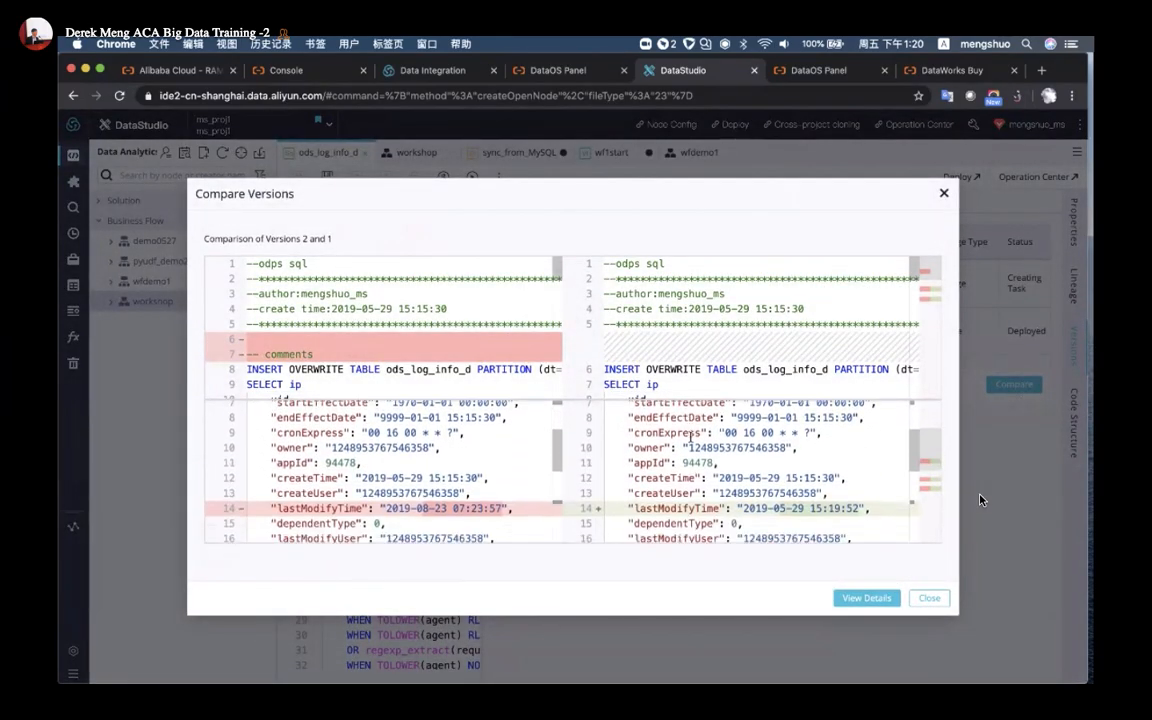
scroll(690, 437, "down", 4)
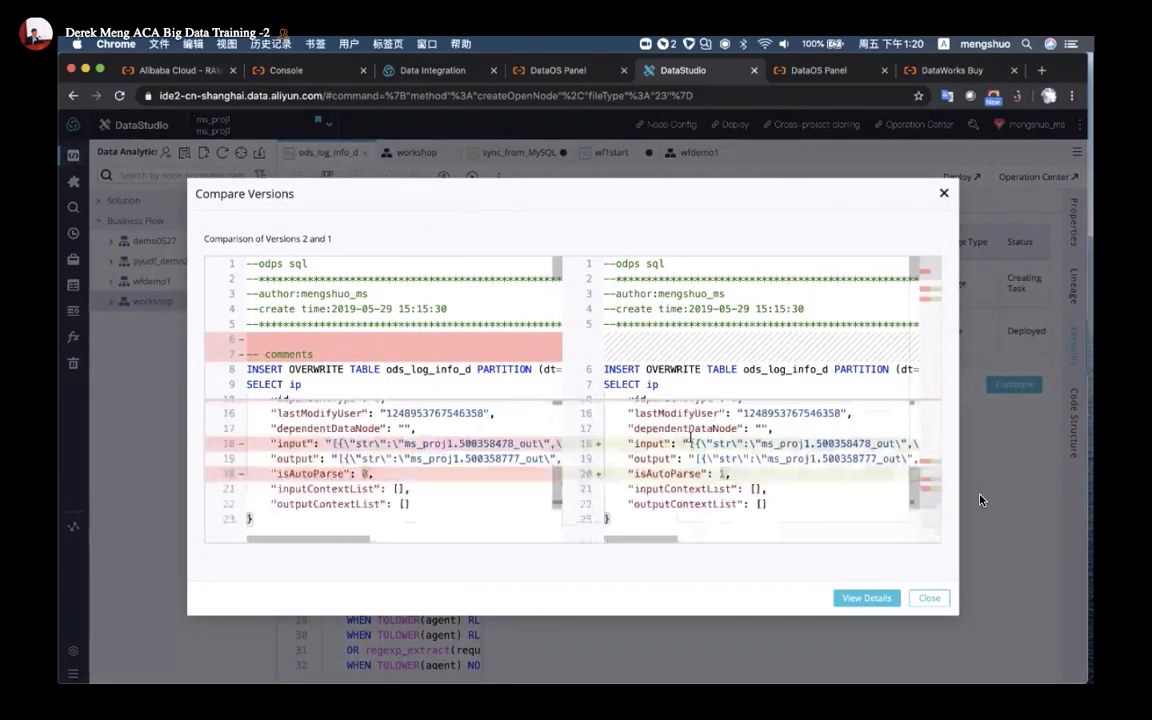
scroll(690, 440, "up", 5)
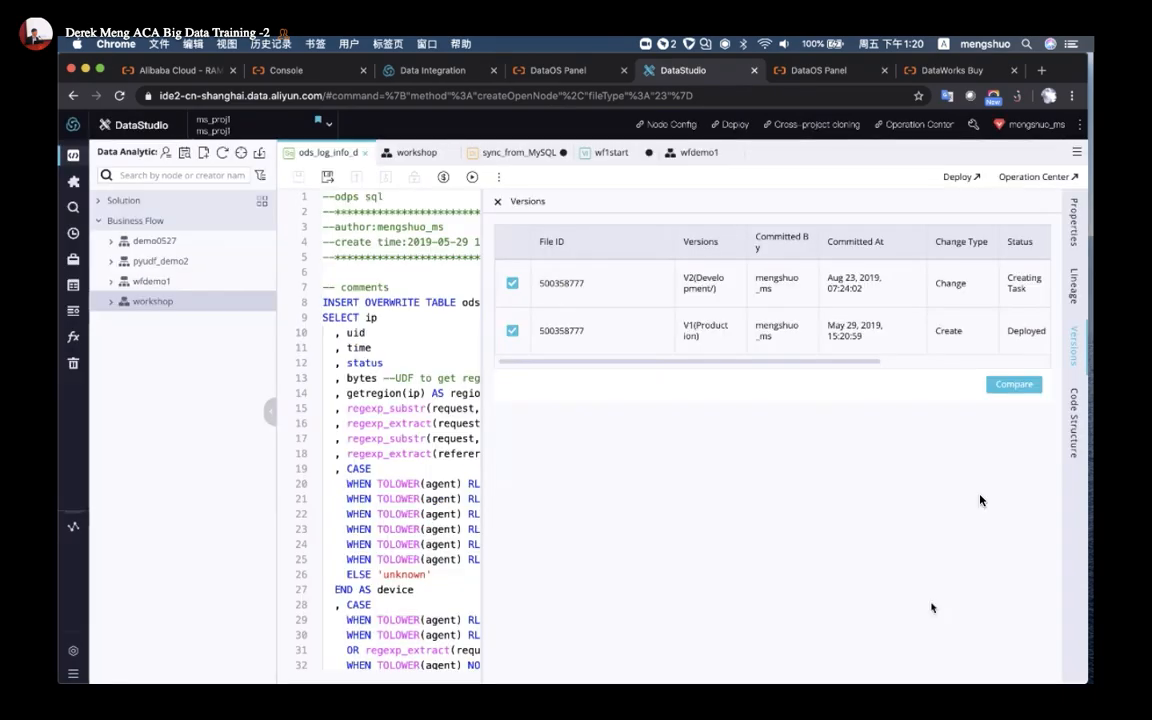
left_click(929, 598)
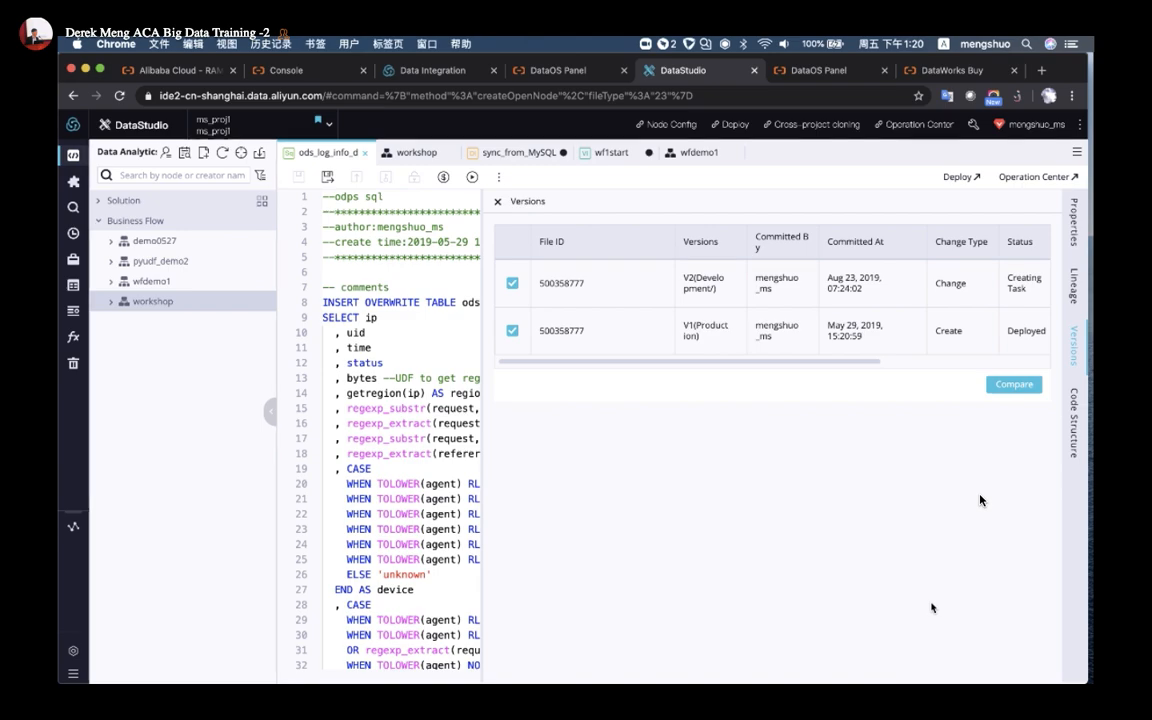
Close the versions list and display the workshop workflow graph via the wfdemo1 tab
left_click(498, 204)
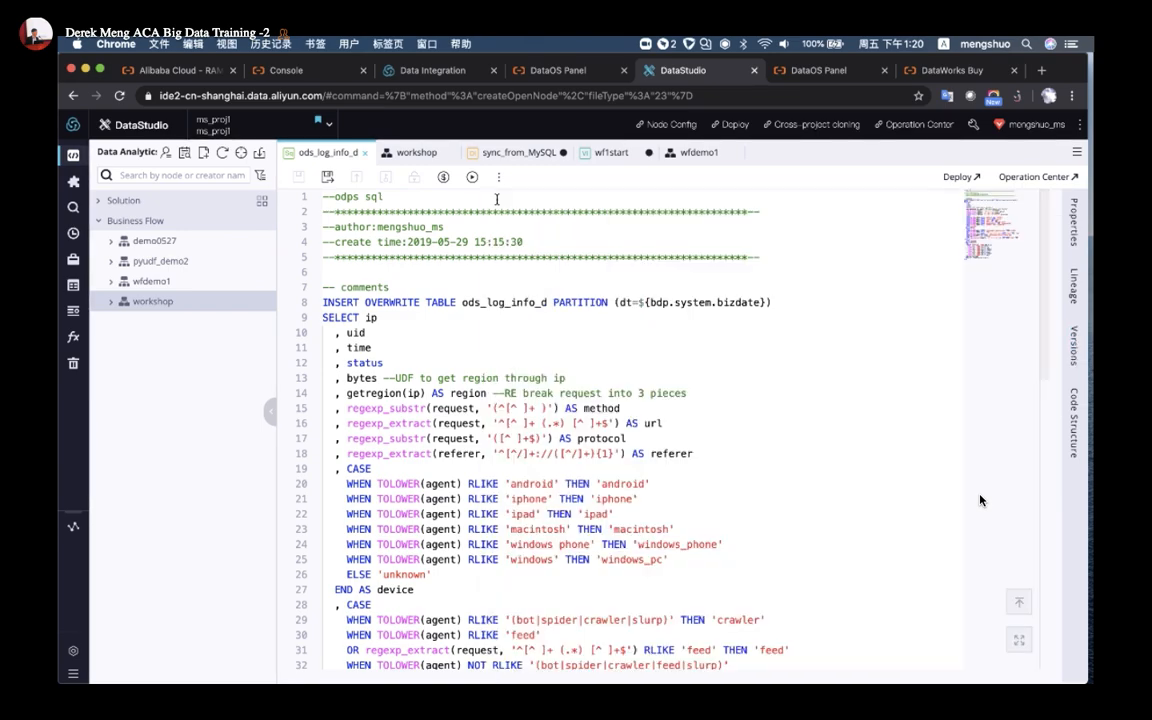
left_click(676, 160)
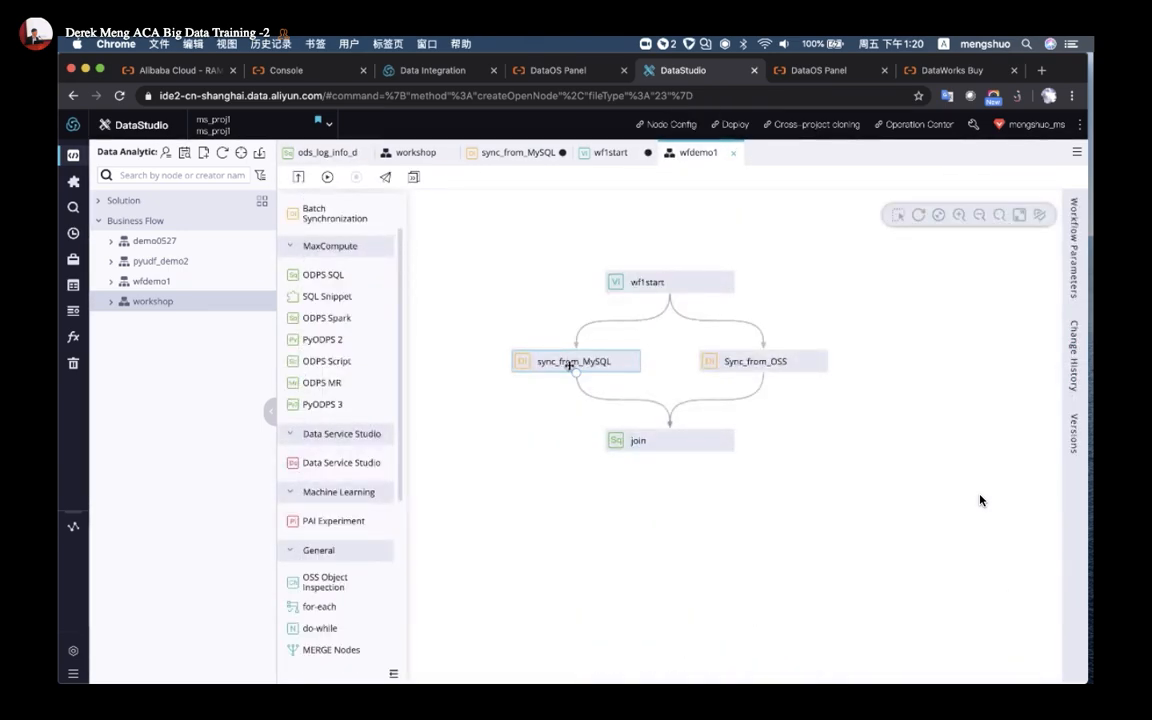
left_click(424, 157)
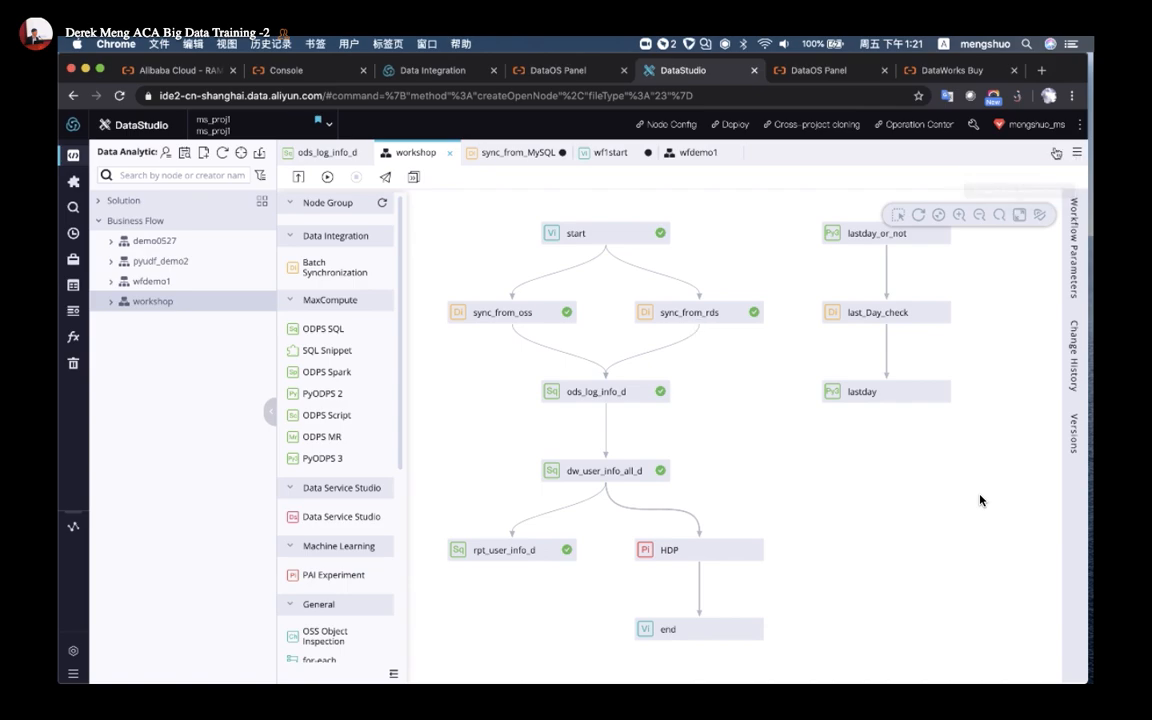
Open ms_proj1's workspace management settings, closing the duplicate settings tab
left_click(946, 126)
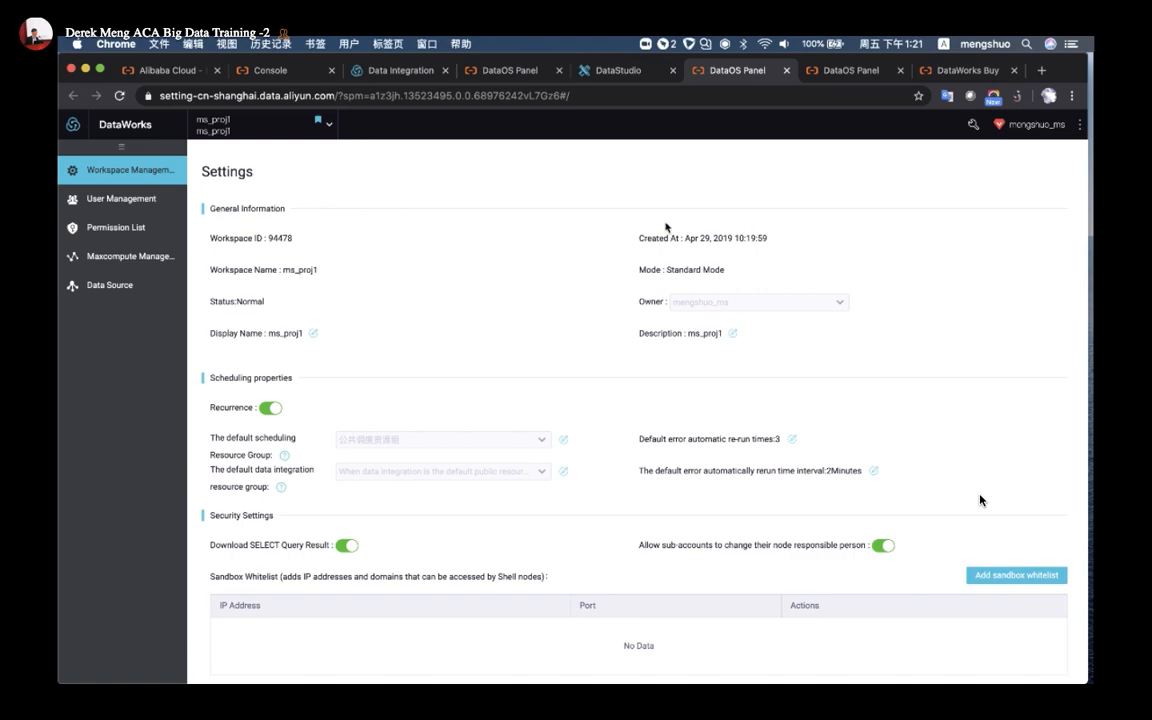
left_click(610, 70)
left_click(972, 125)
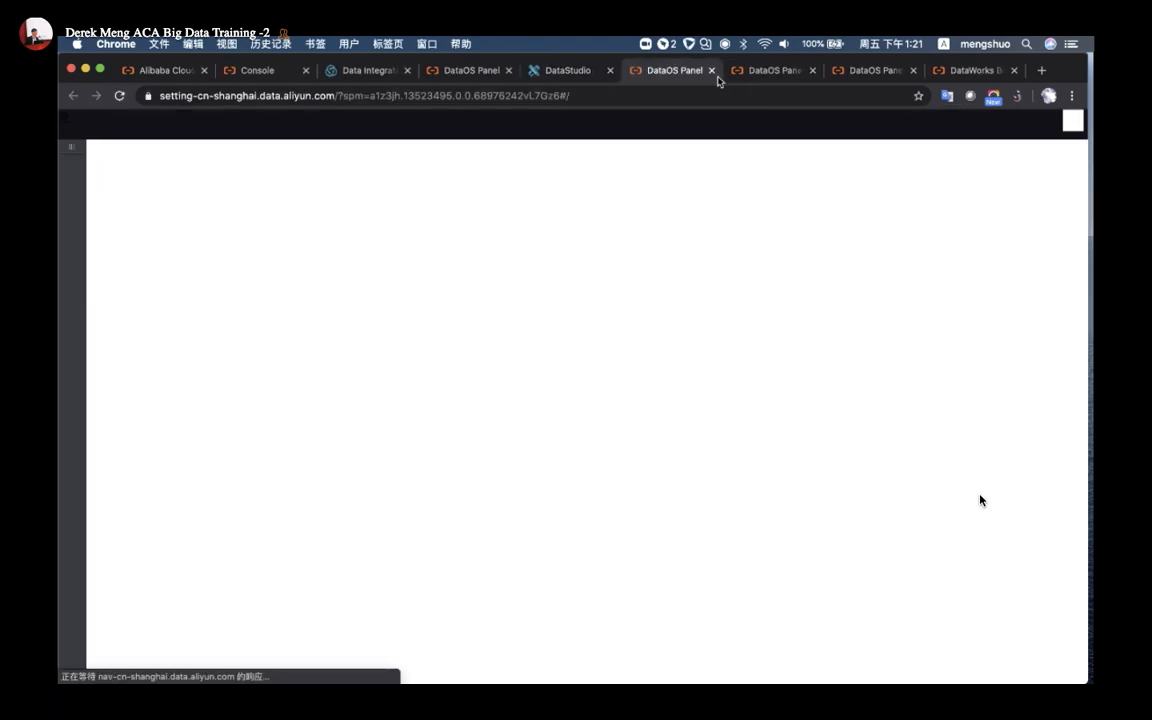
key("super+w")
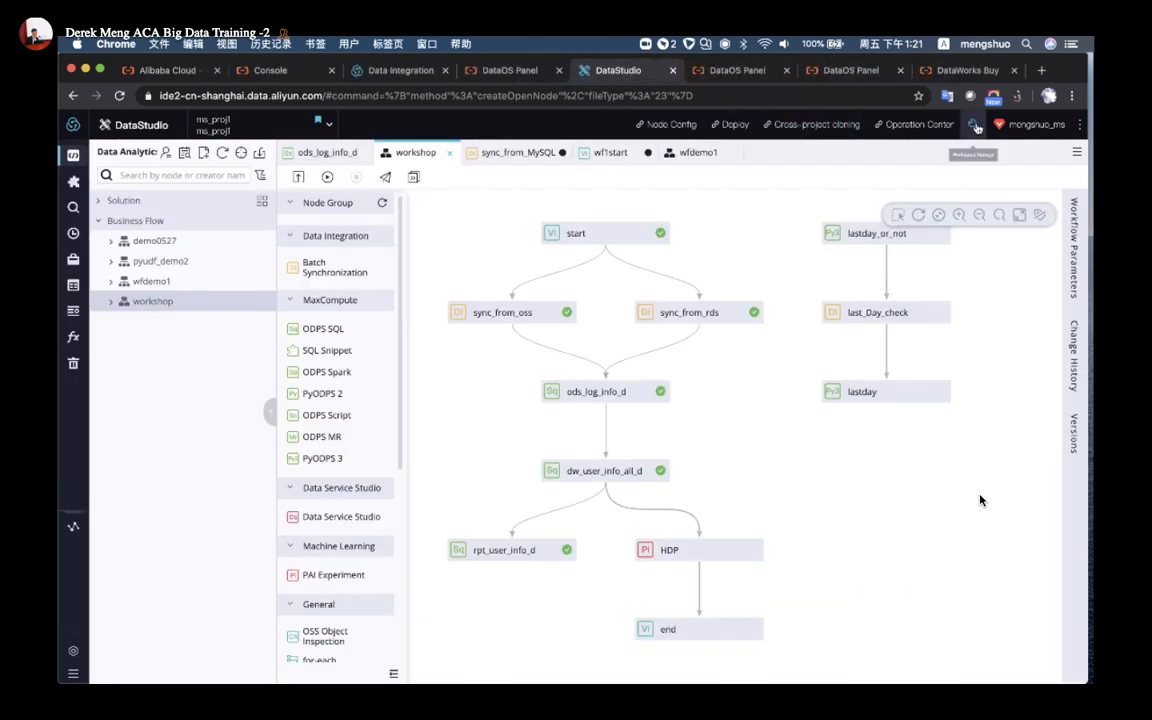
scroll(973, 137, "up", 5)
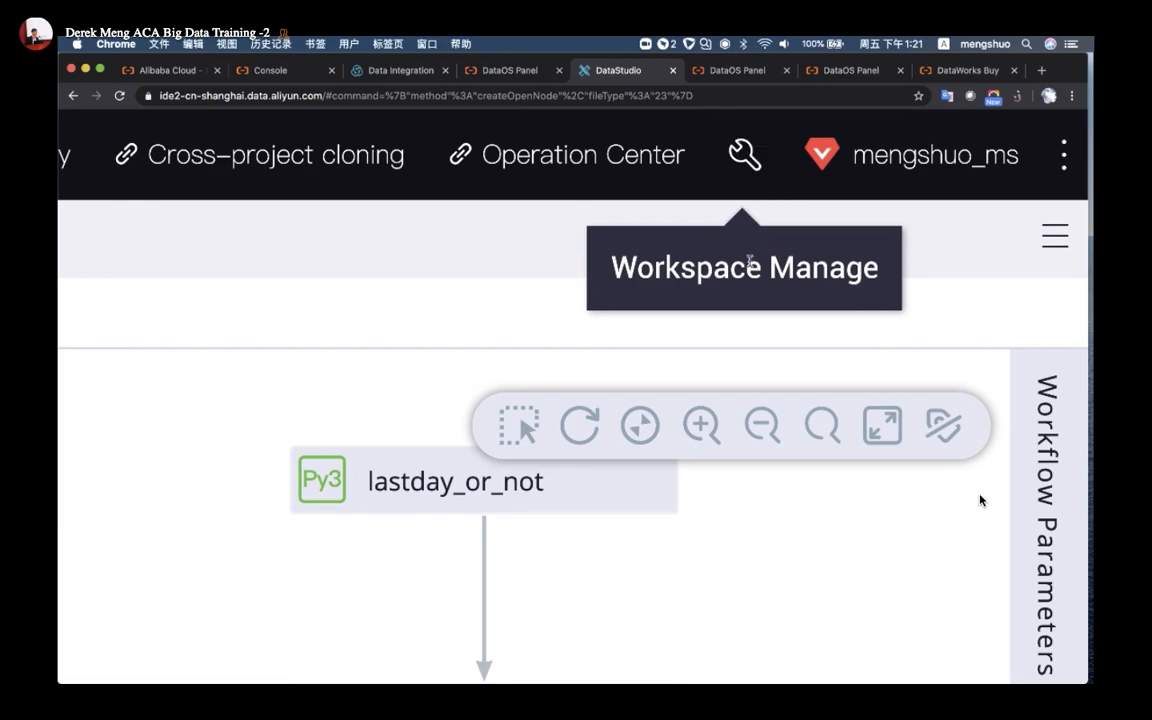
scroll(750, 262, "down", 5)
left_click(713, 72)
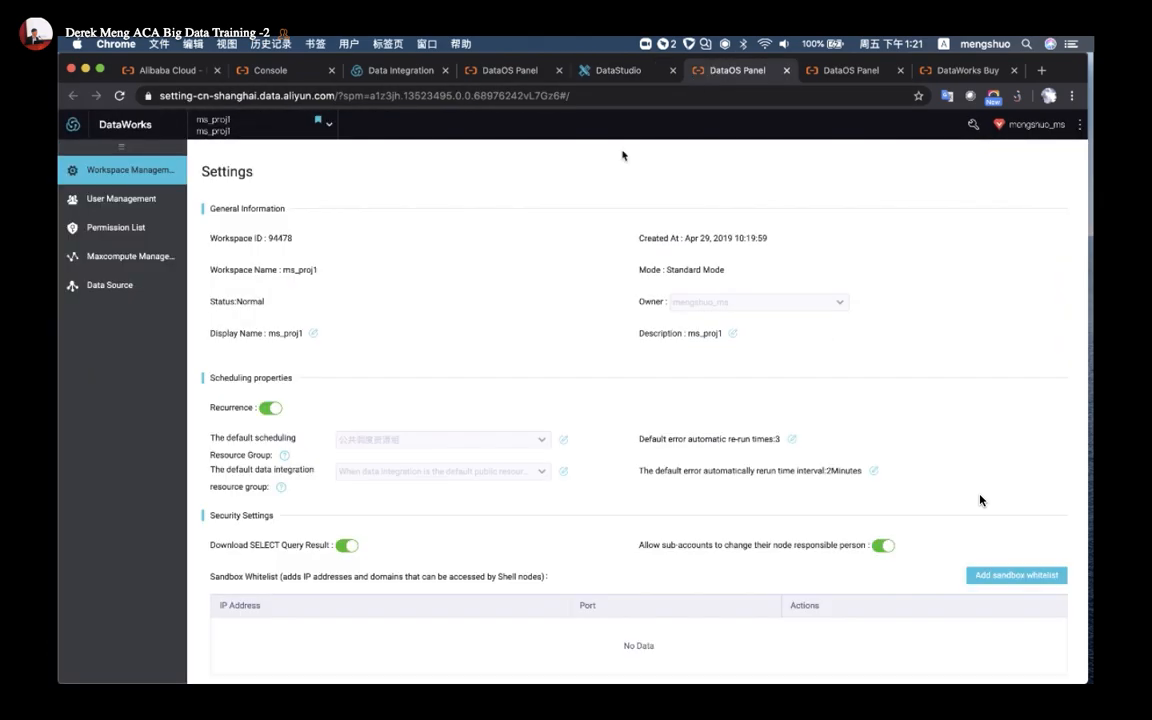
Go to ms_proj1 User Management and launch the Add Member dialog
left_click(137, 203)
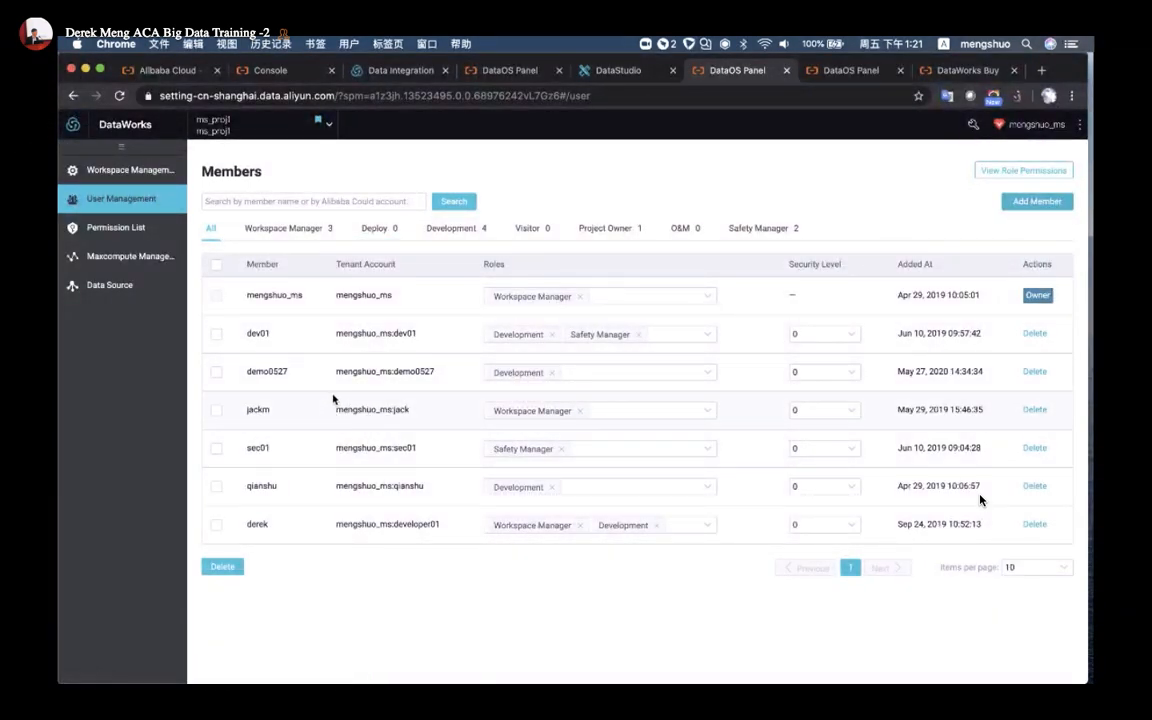
left_click(1037, 201)
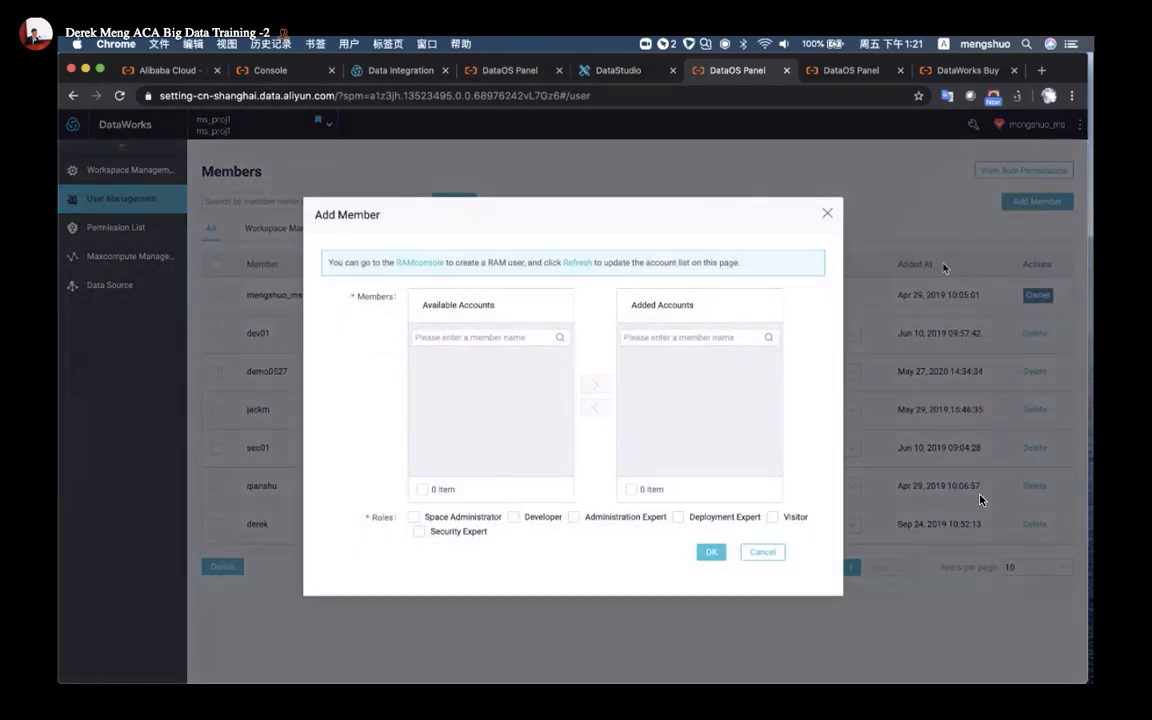
Follow the Add Member dialog's RAMconsole link to the RAM console Overview
left_click(415, 266)
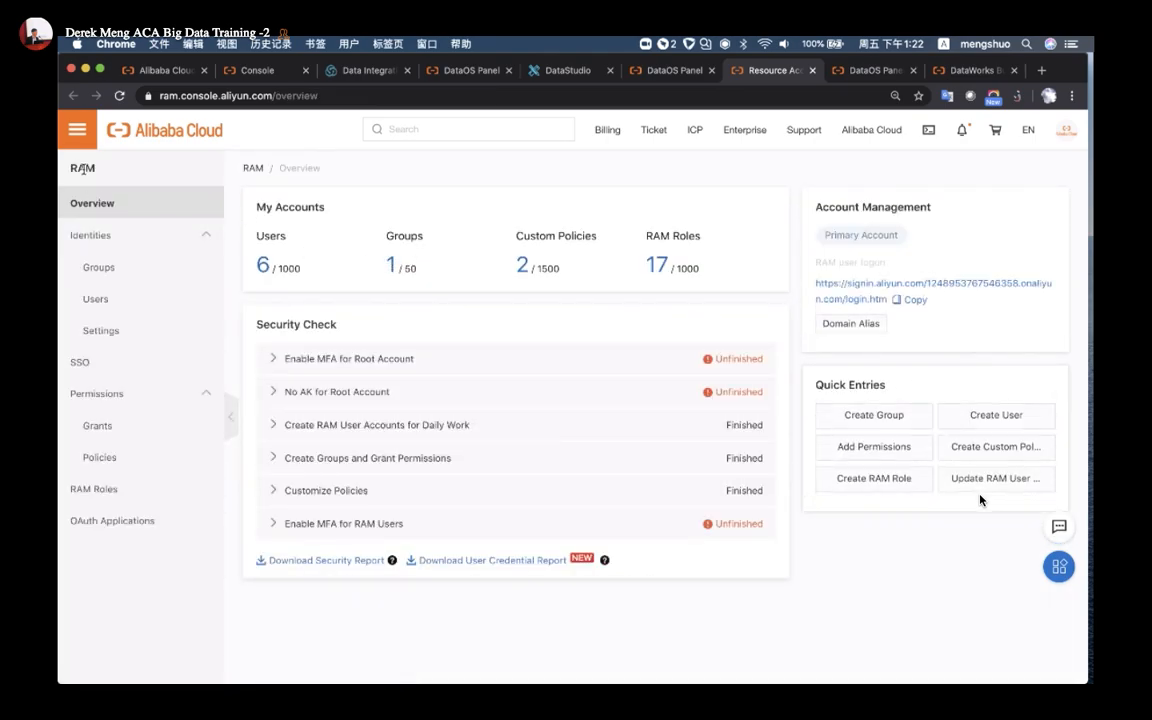
Start a new RAM user, entering its logon name and display name
left_click(108, 298)
left_click(291, 348)
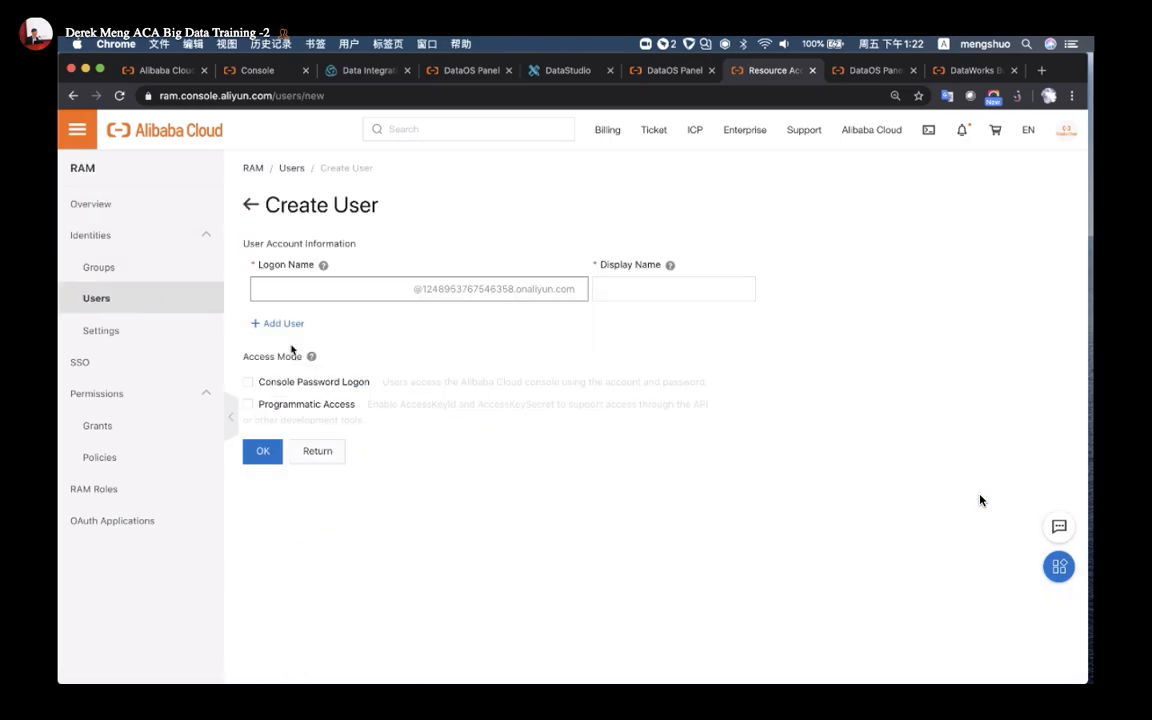
type("developer06")
left_click(658, 289)
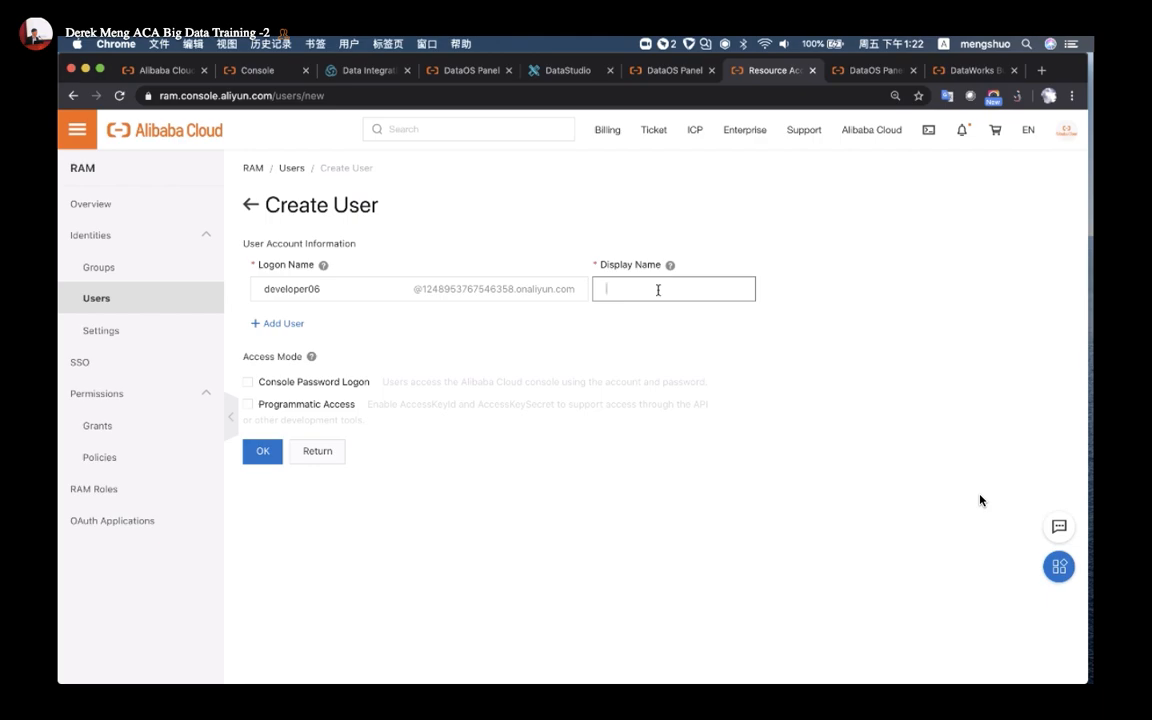
Enable console password logon with a custom password and no reset required at next logon
left_click(248, 382)
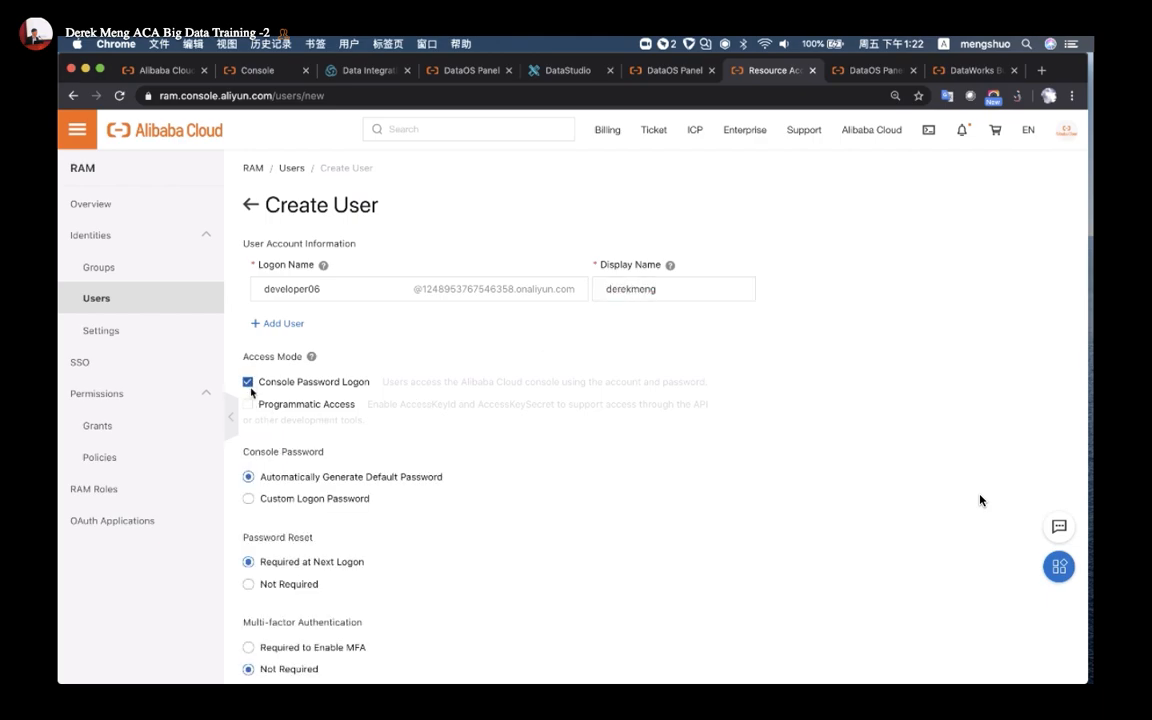
scroll(249, 432, "down", 1)
left_click(250, 463)
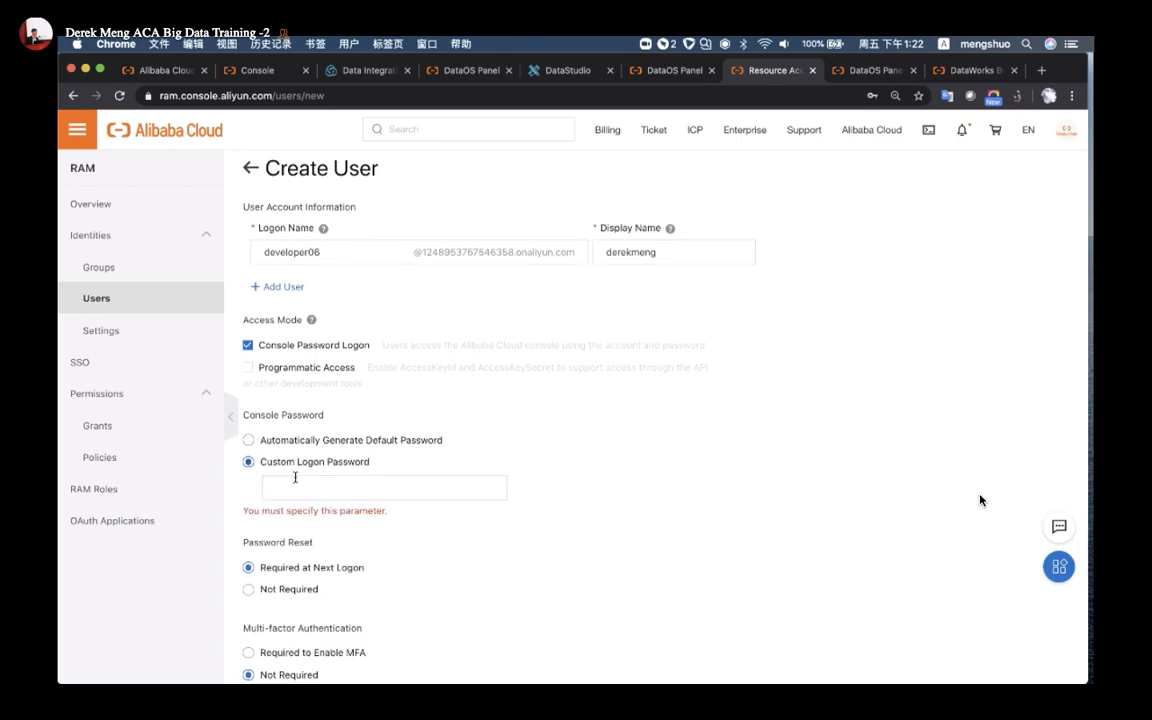
left_click(302, 488)
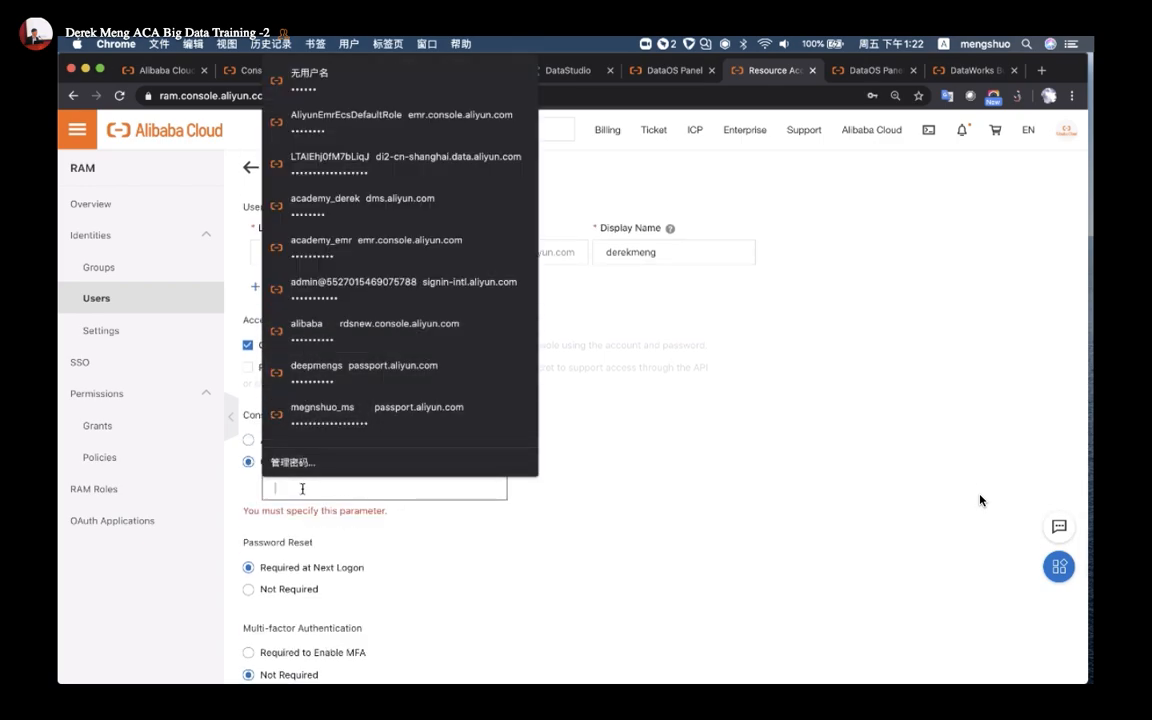
type("a")
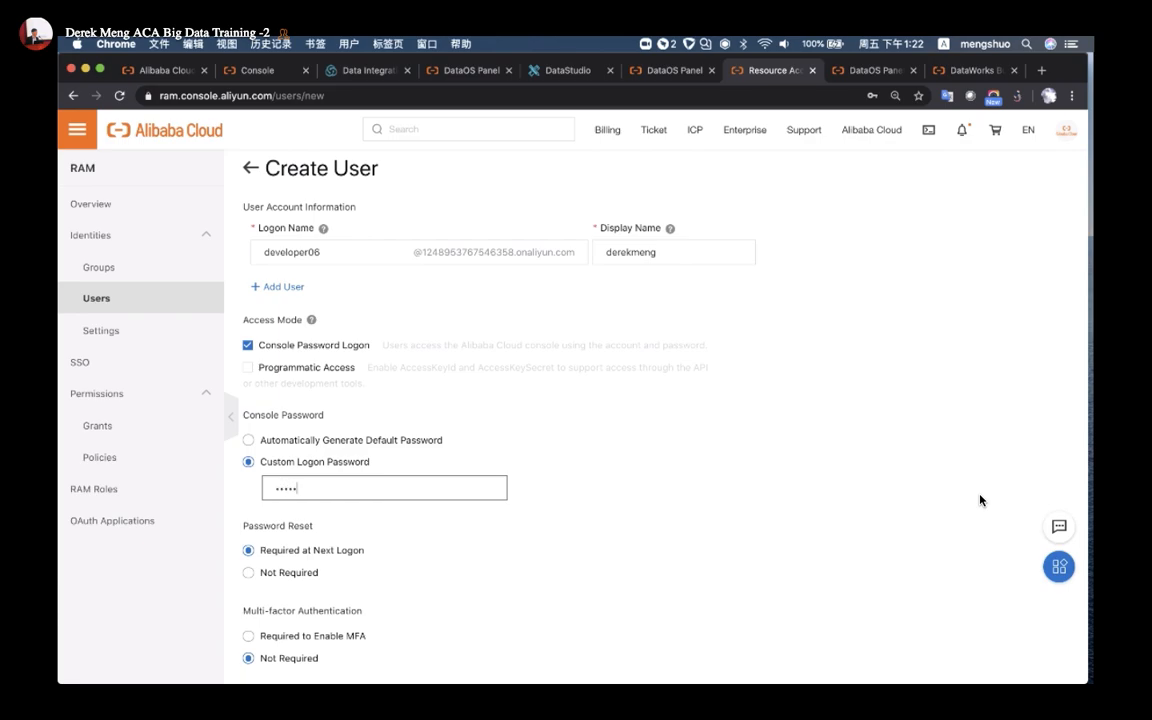
type("•••••••••")
scroll(311, 561, "down", 1)
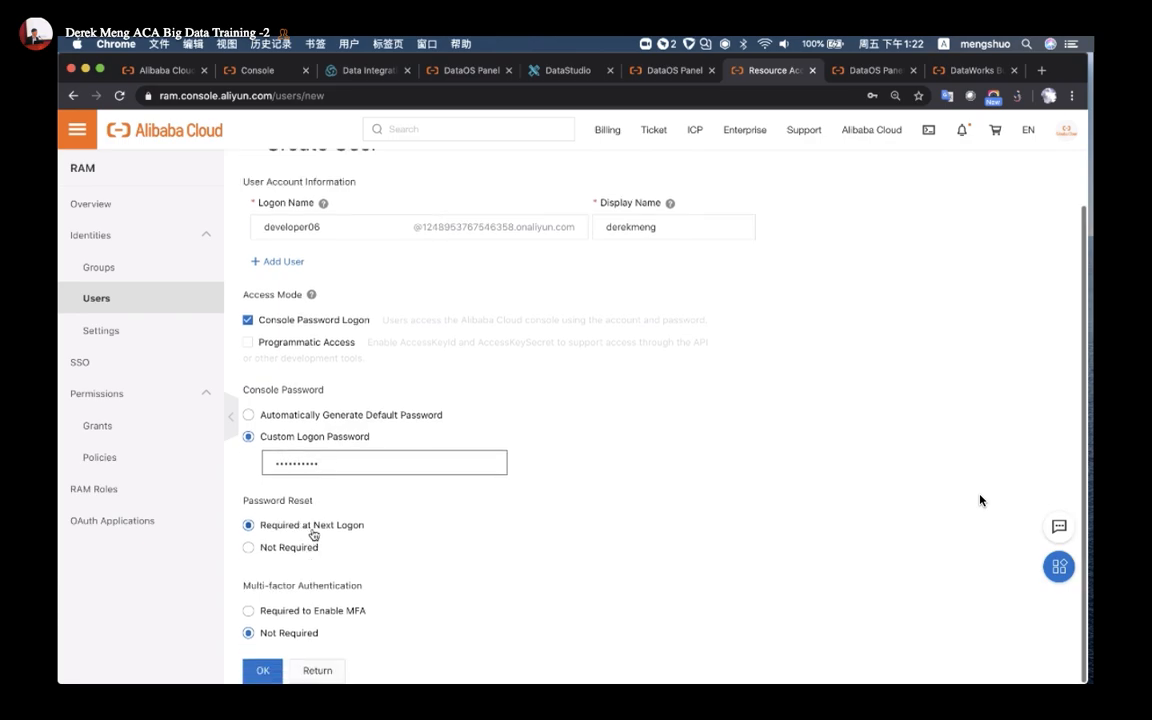
left_click(248, 550)
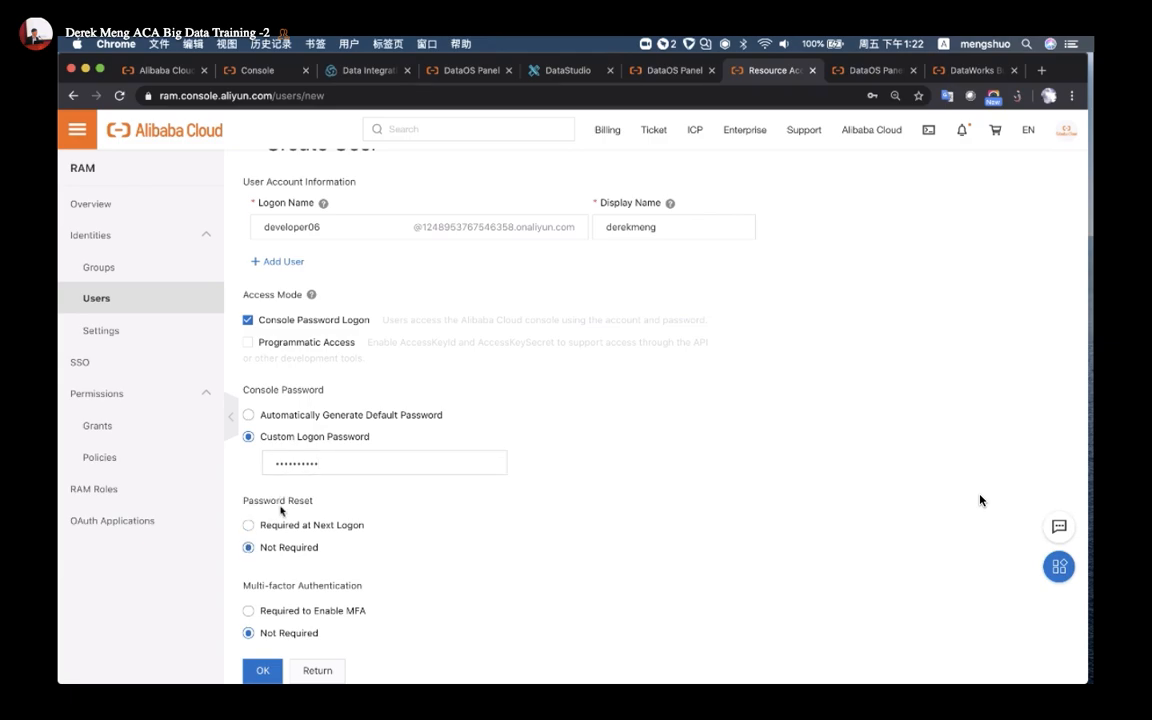
Submit the new user and complete SMS verification to finish creating it
left_click(266, 672)
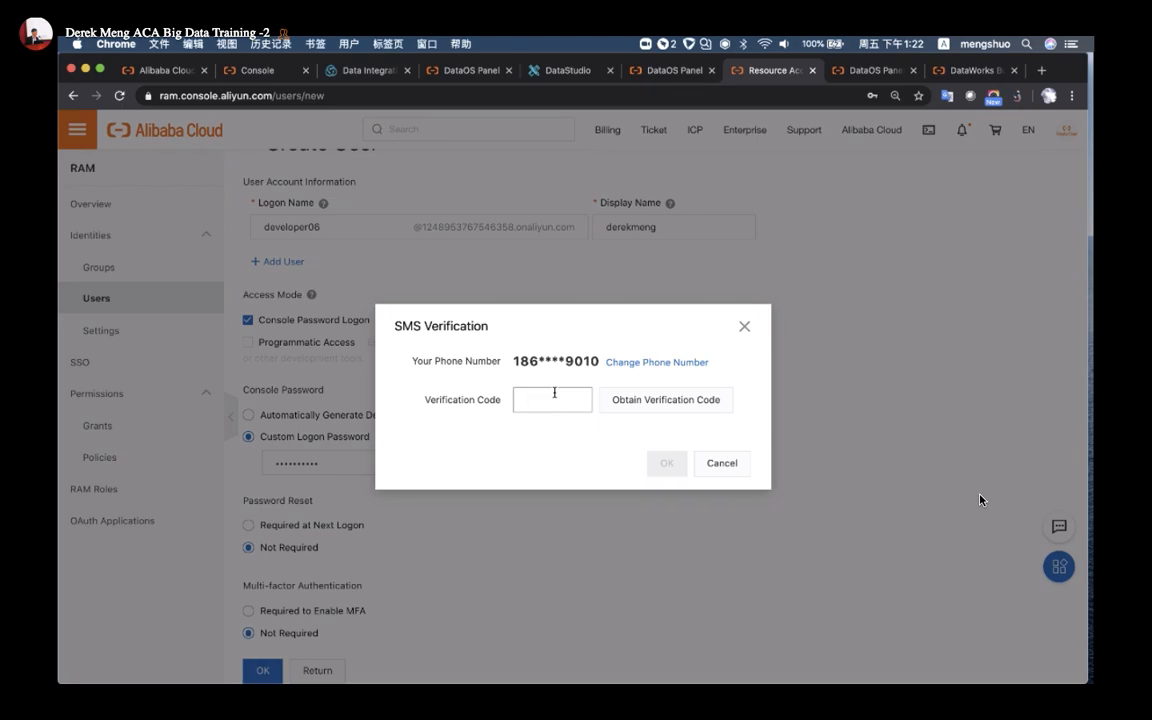
left_click(641, 400)
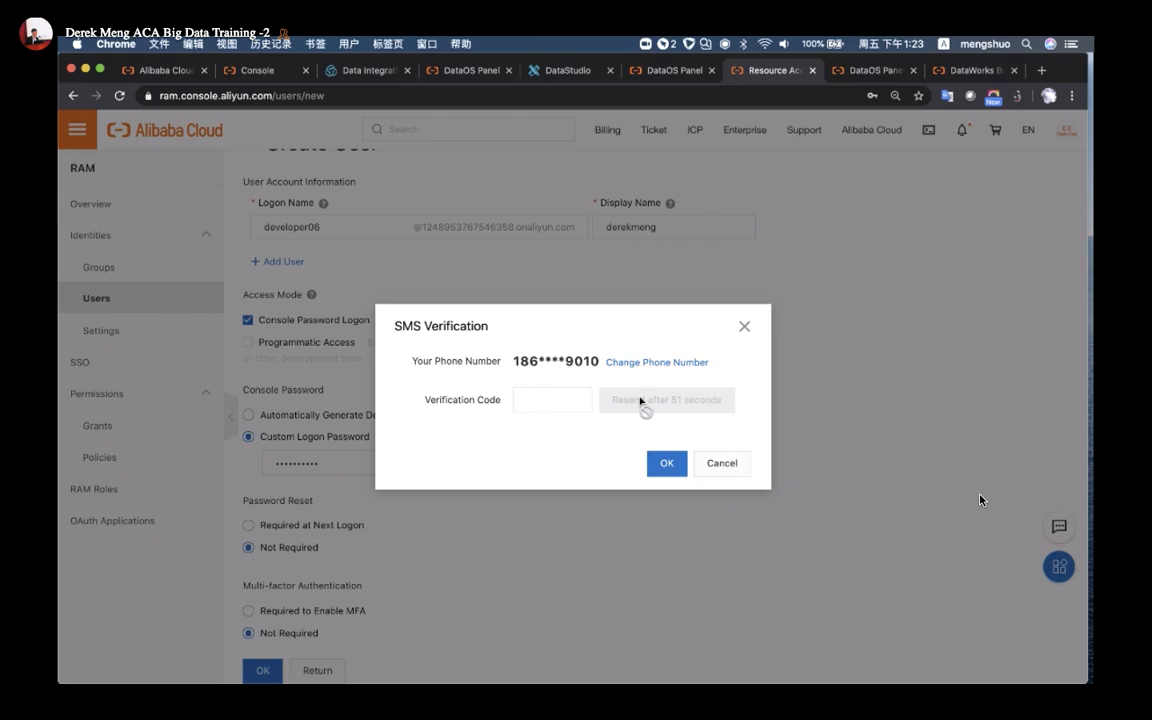
left_click(540, 401)
left_click(662, 463)
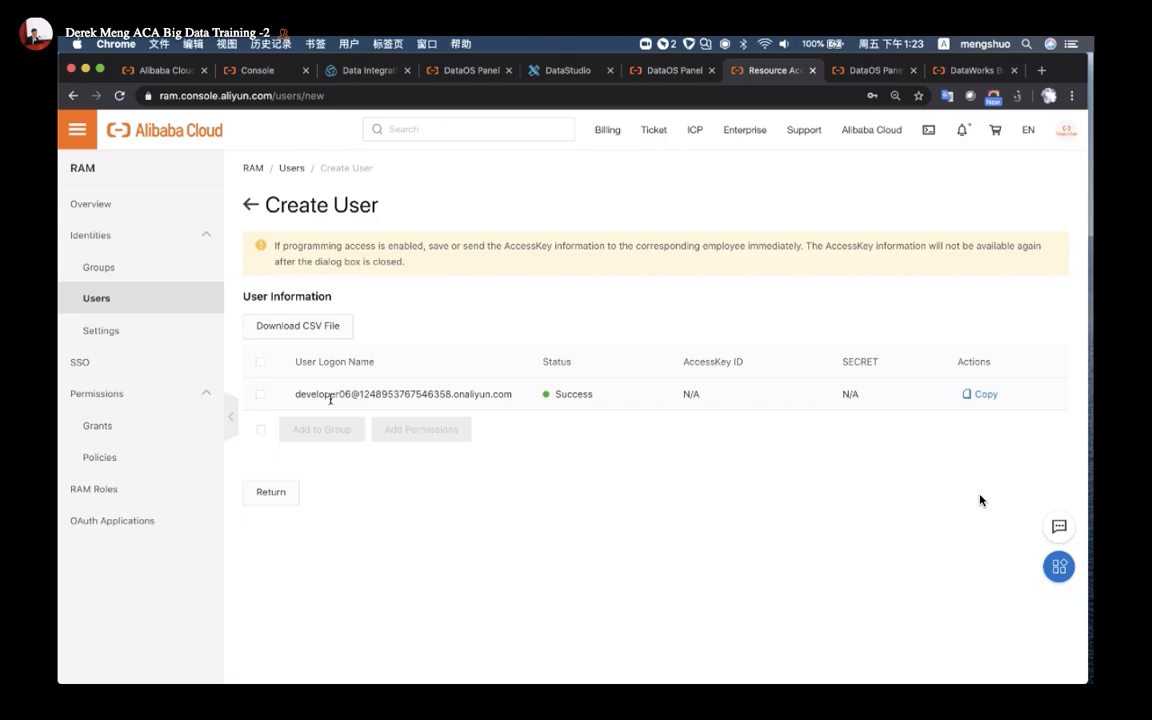
mouse_move(330, 395)
left_mouse_down()
mouse_move(297, 397)
mouse_move(345, 396)
left_mouse_up()
Reload the available accounts and move the newly created RAM user into Added Accounts
left_click(297, 397)
left_click(345, 396)
left_click(558, 68)
left_click(660, 70)
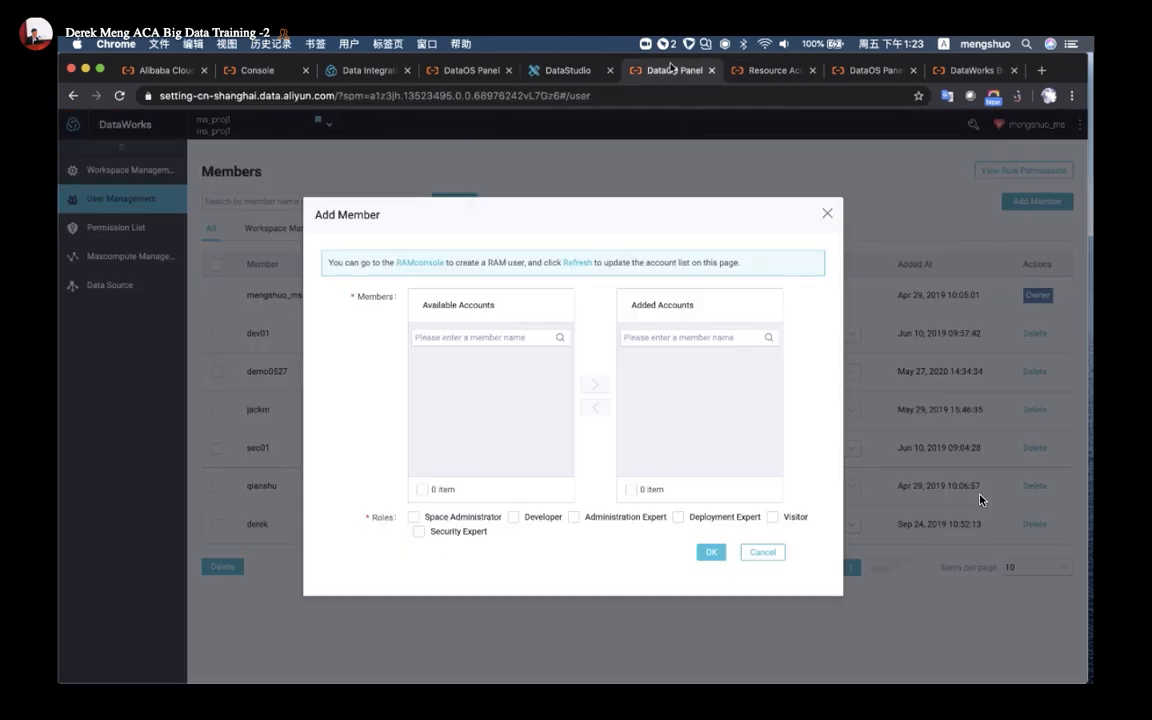
left_click(580, 263)
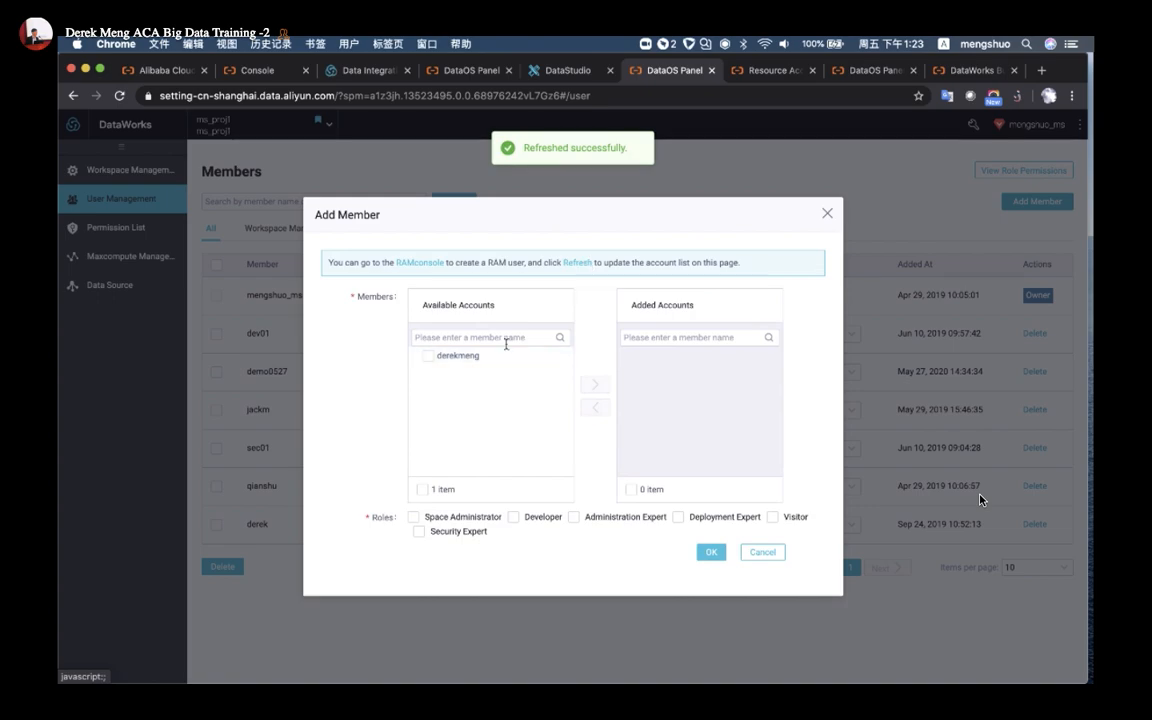
left_click(428, 357)
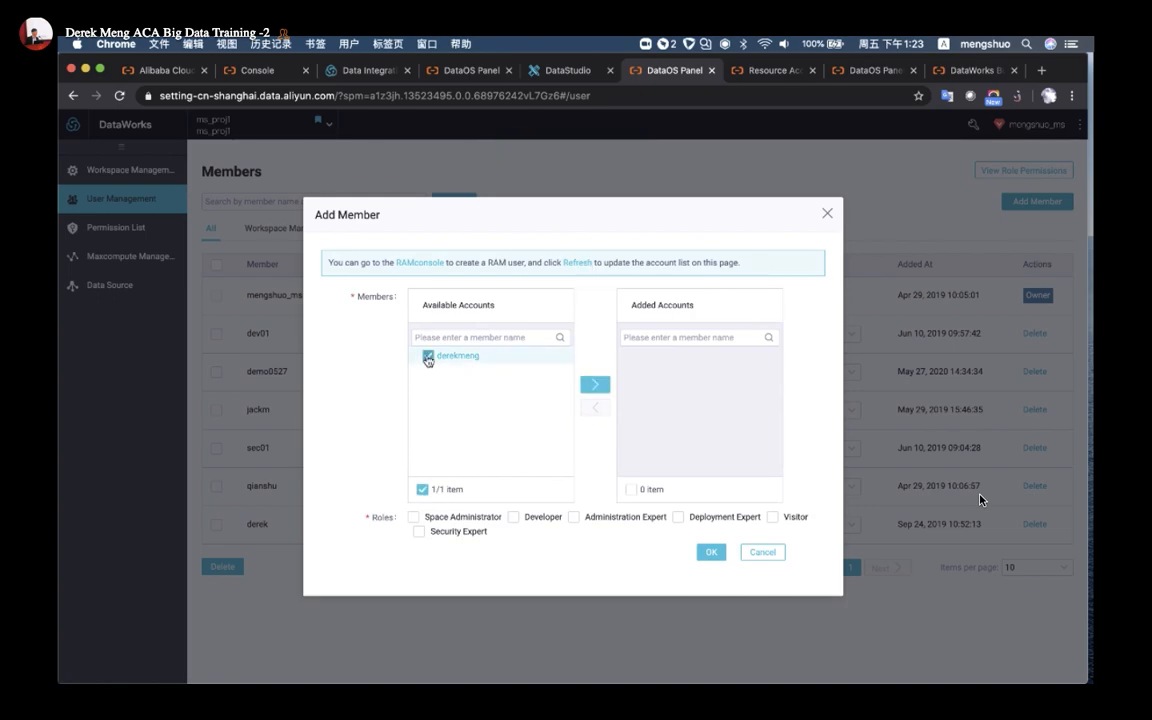
left_click(595, 385)
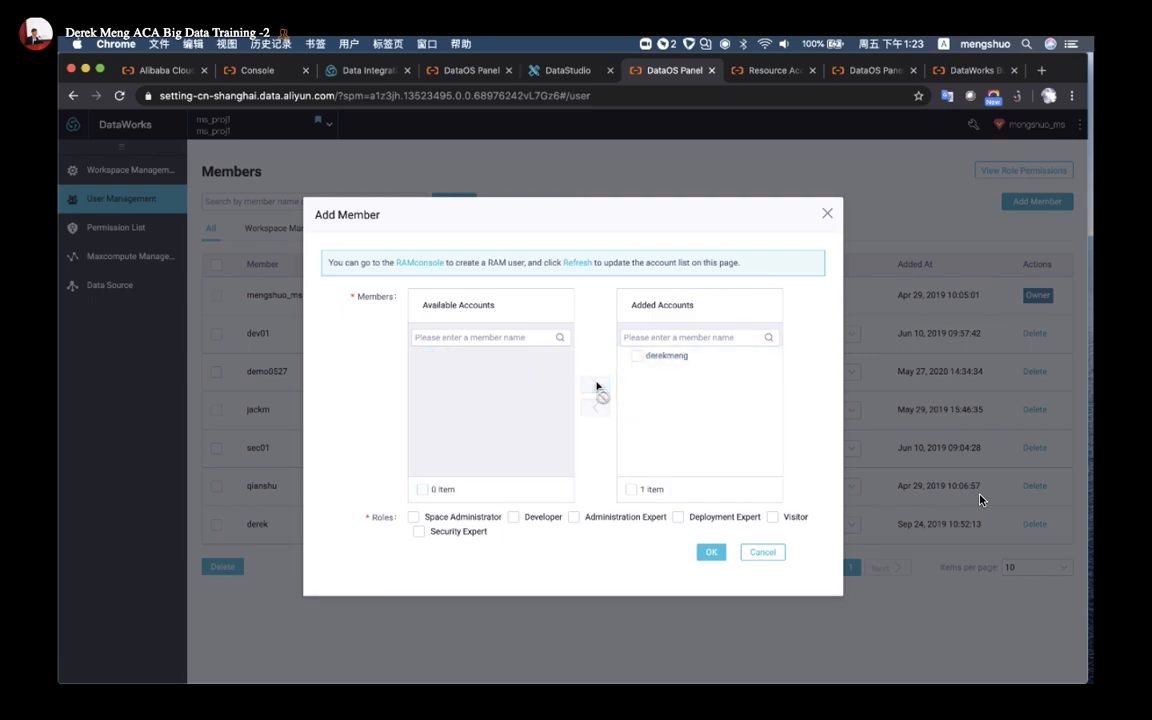
Give the new member the Developer and Security Expert roles and confirm the addition
left_click(636, 358)
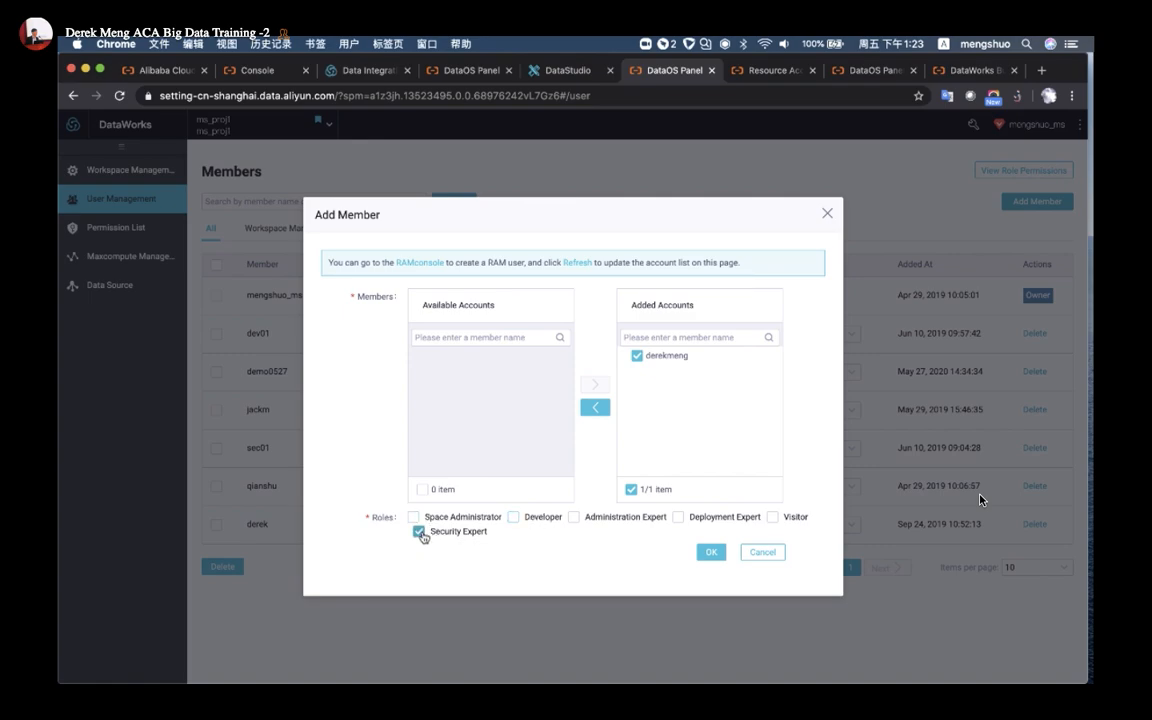
left_click(573, 518)
left_click(513, 517)
left_click(573, 517)
left_click(710, 552)
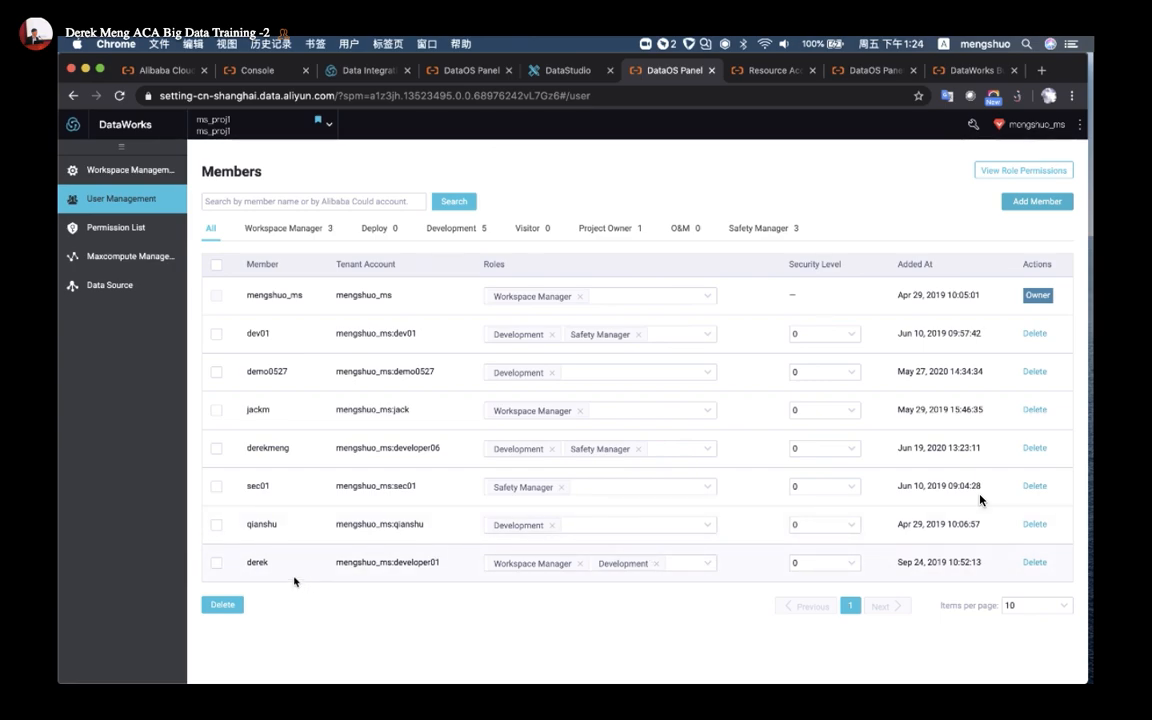
Check the new member's account and added date in the member list, then open Permission List
double_click(407, 447)
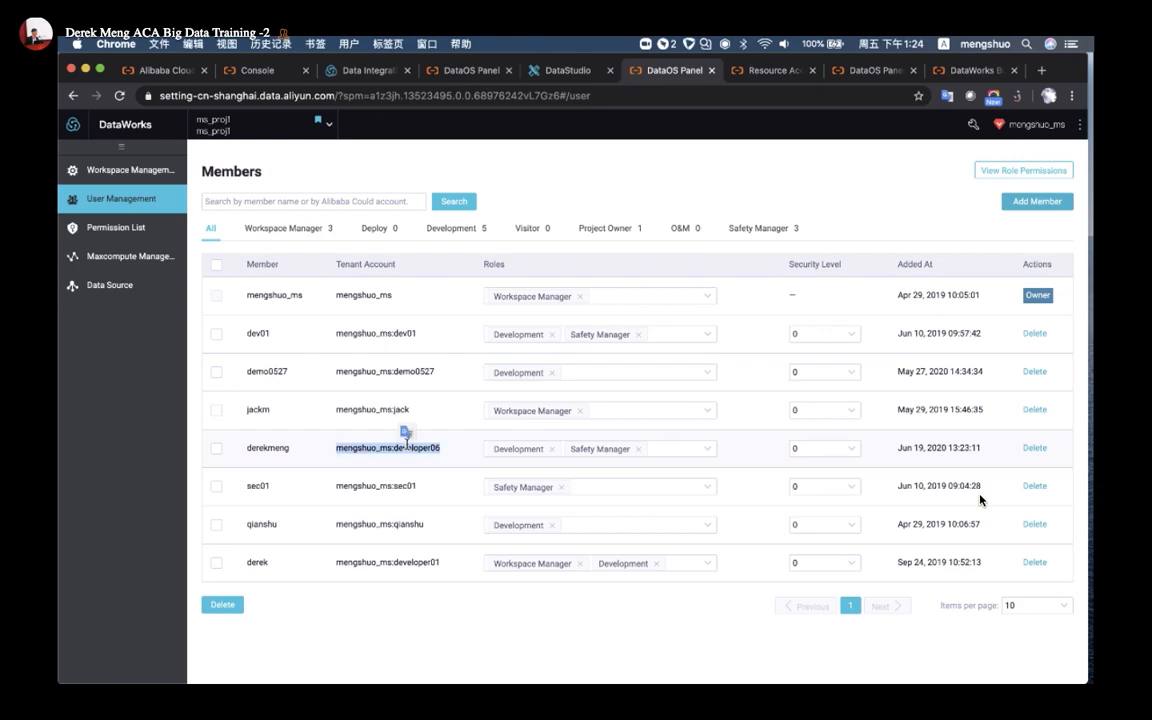
triple_click(941, 451)
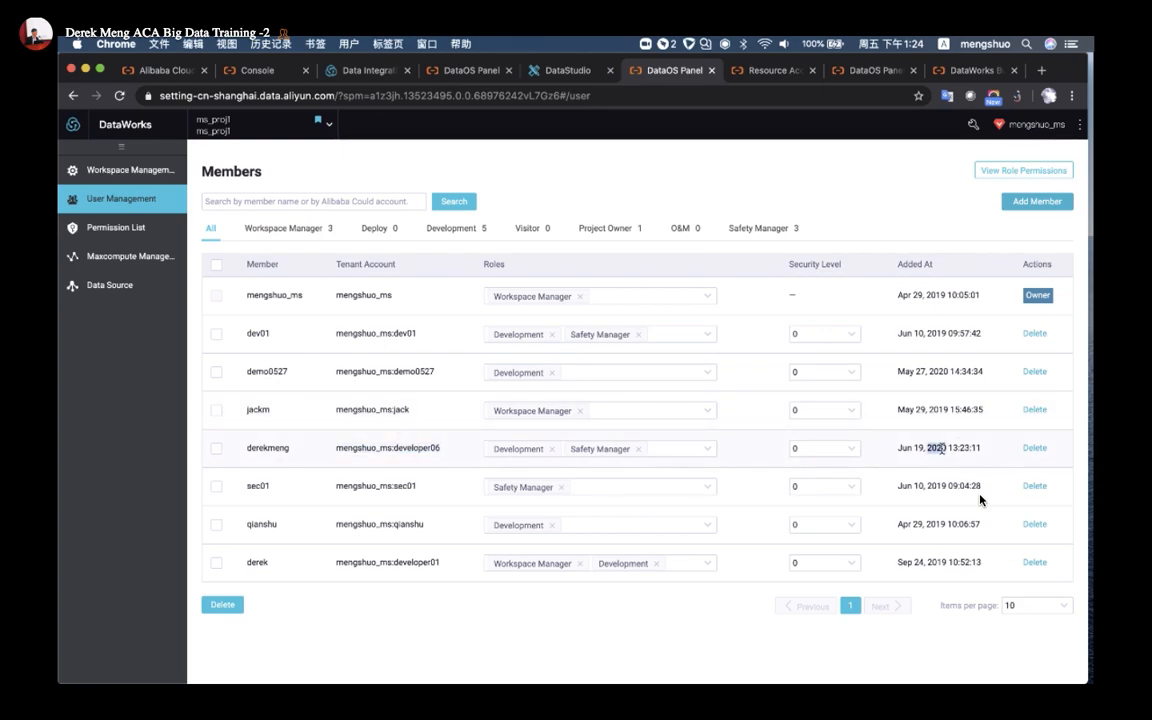
left_click(132, 229)
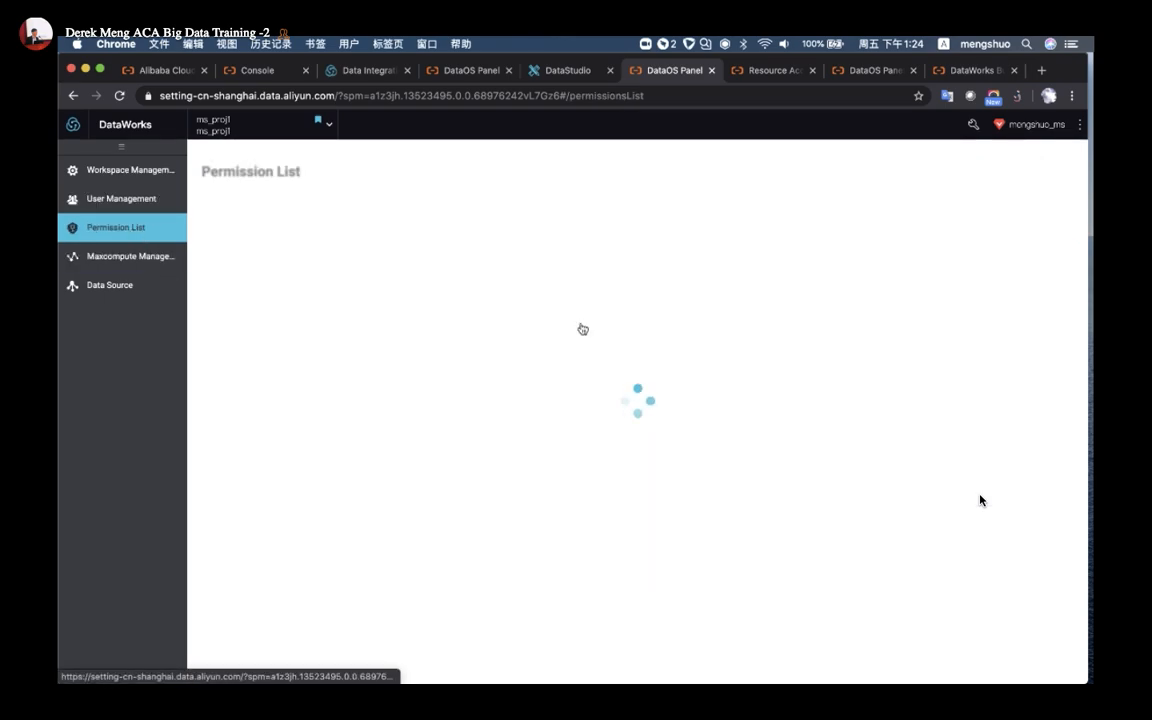
Scroll through the role-permission table, then return to the workshop workflow in DataStudio
scroll(379, 310, "down", 6)
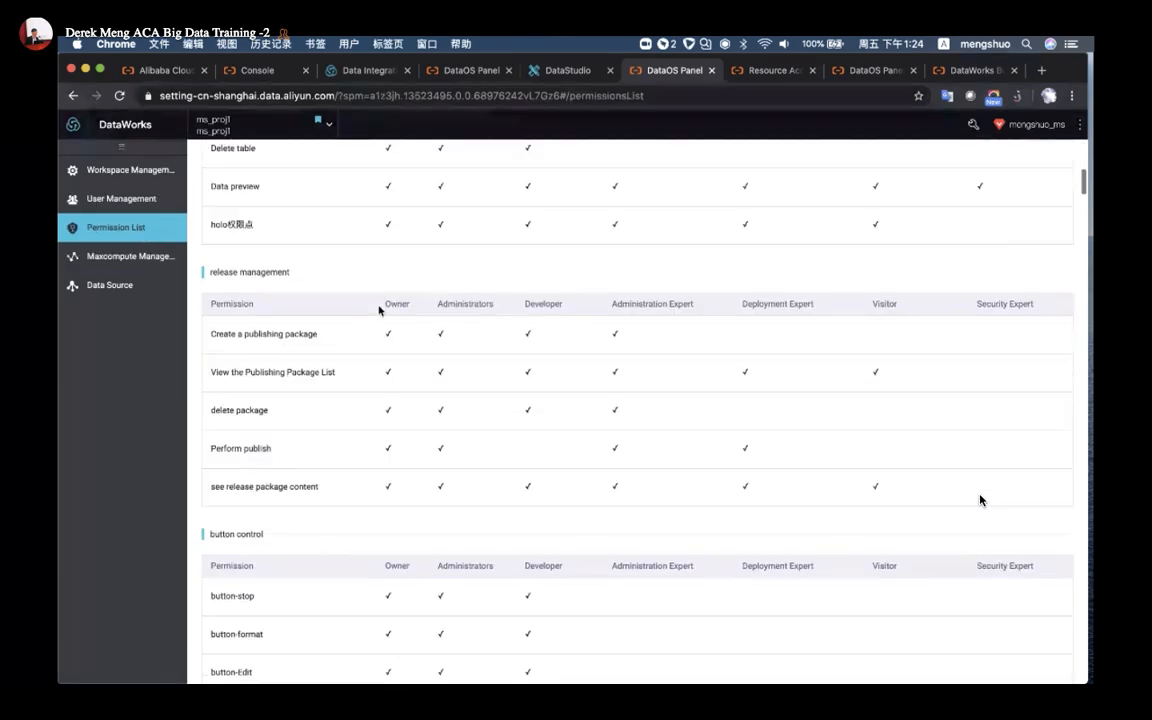
scroll(379, 310, "up", 3)
scroll(380, 311, "up", 2)
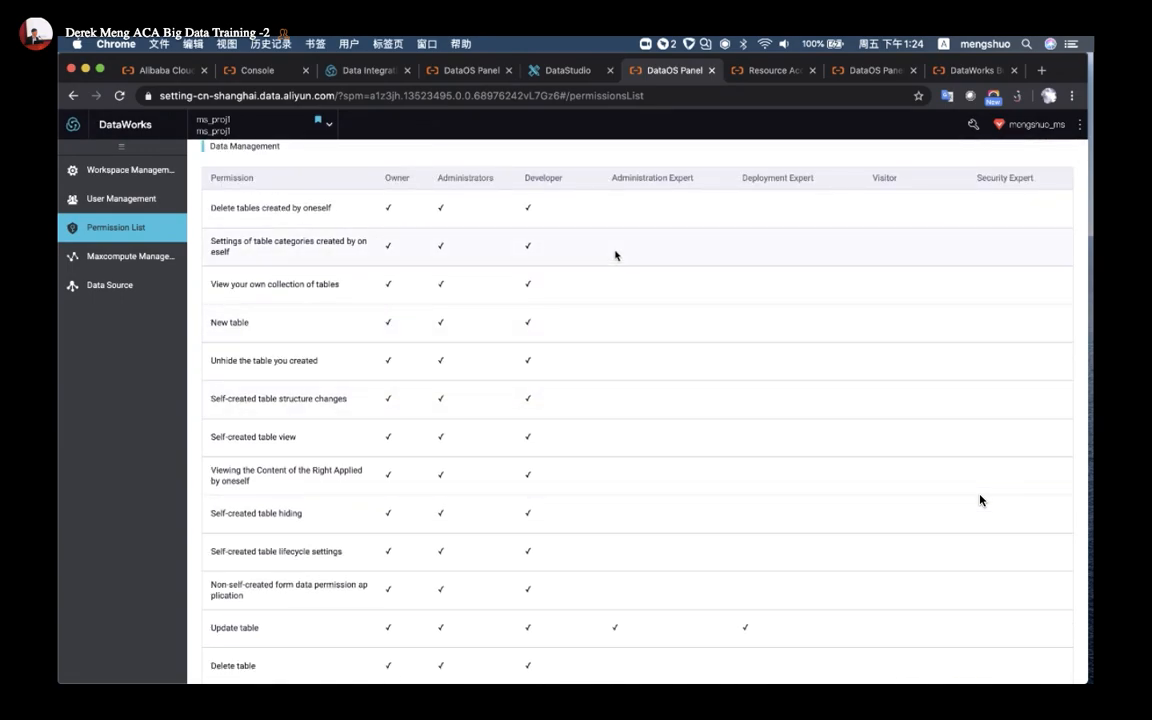
left_click(566, 70)
left_click(662, 70)
left_click(573, 68)
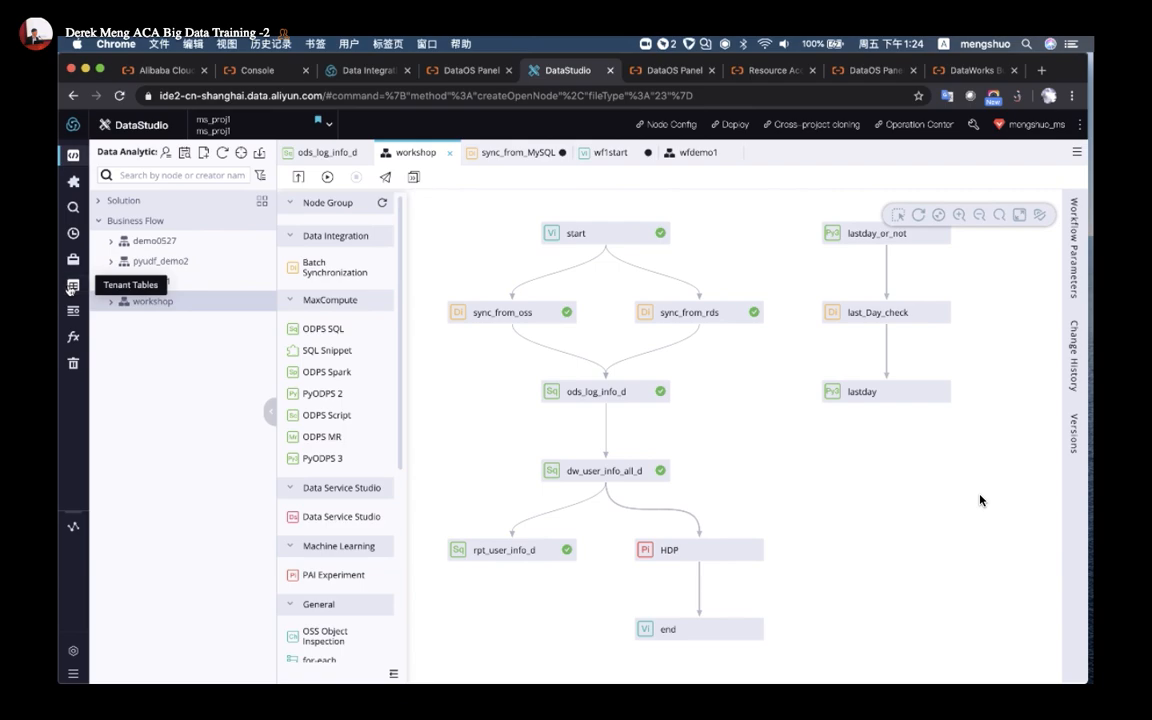
Open the ods_log_info_d Data Map page from Tenant Tables and start a permission application
left_click(72, 287)
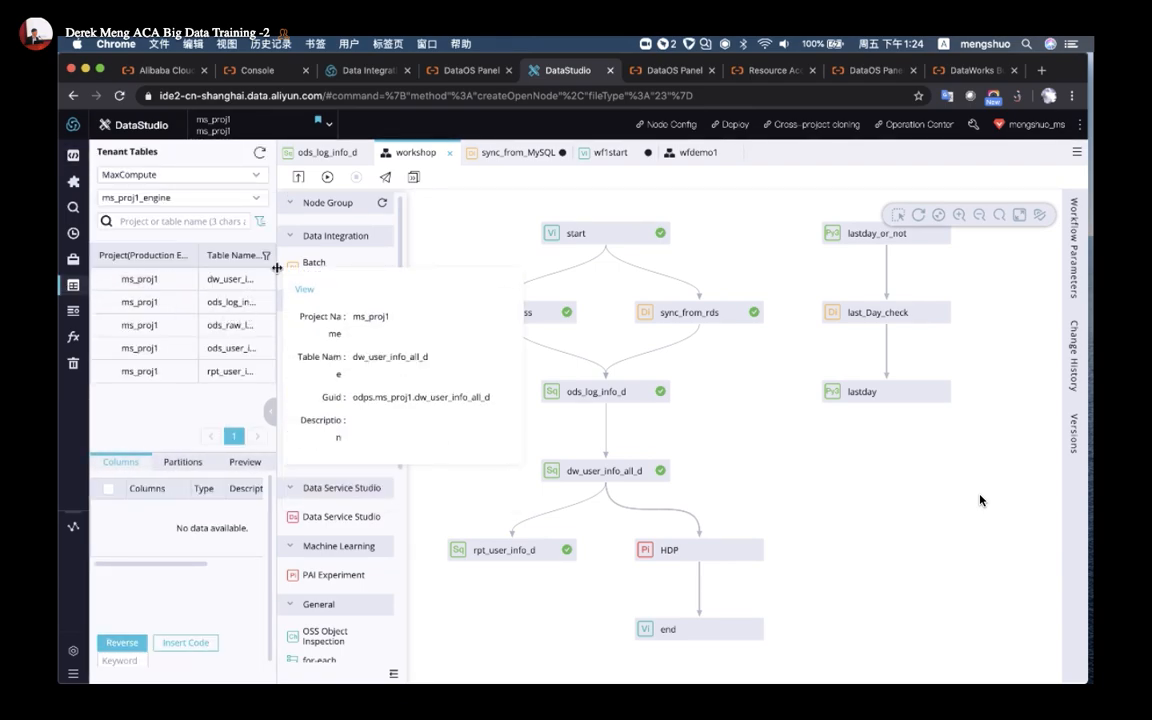
left_click_drag(277, 268, 349, 268)
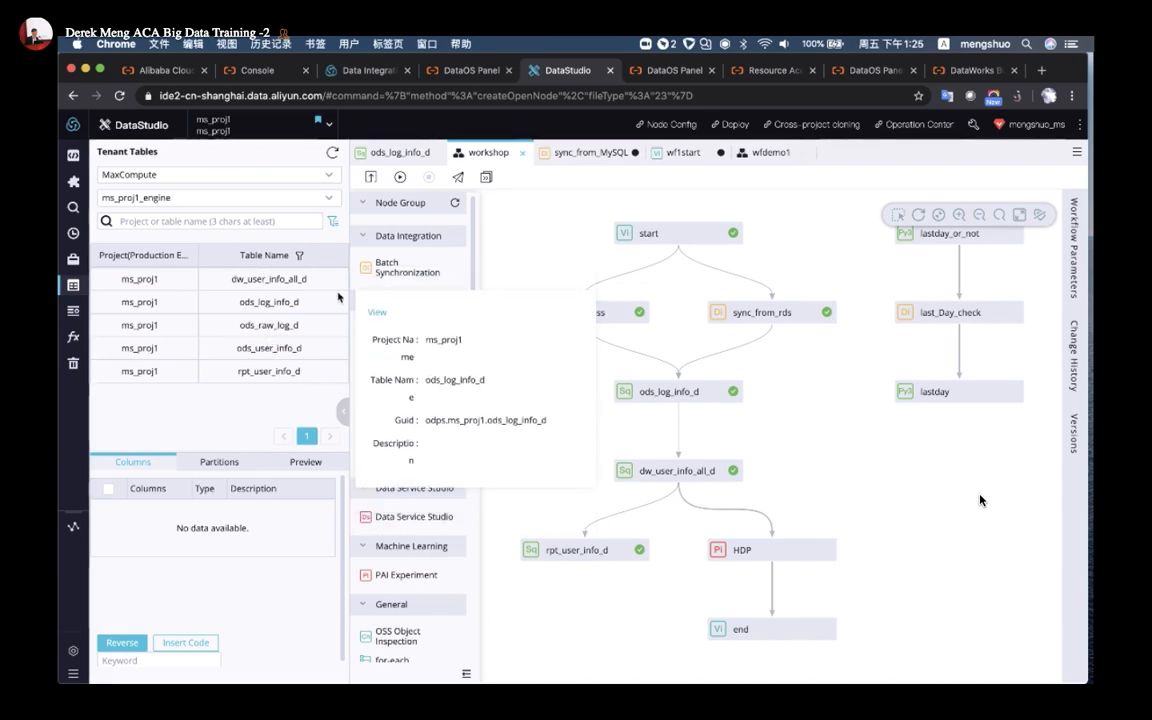
left_click(379, 313)
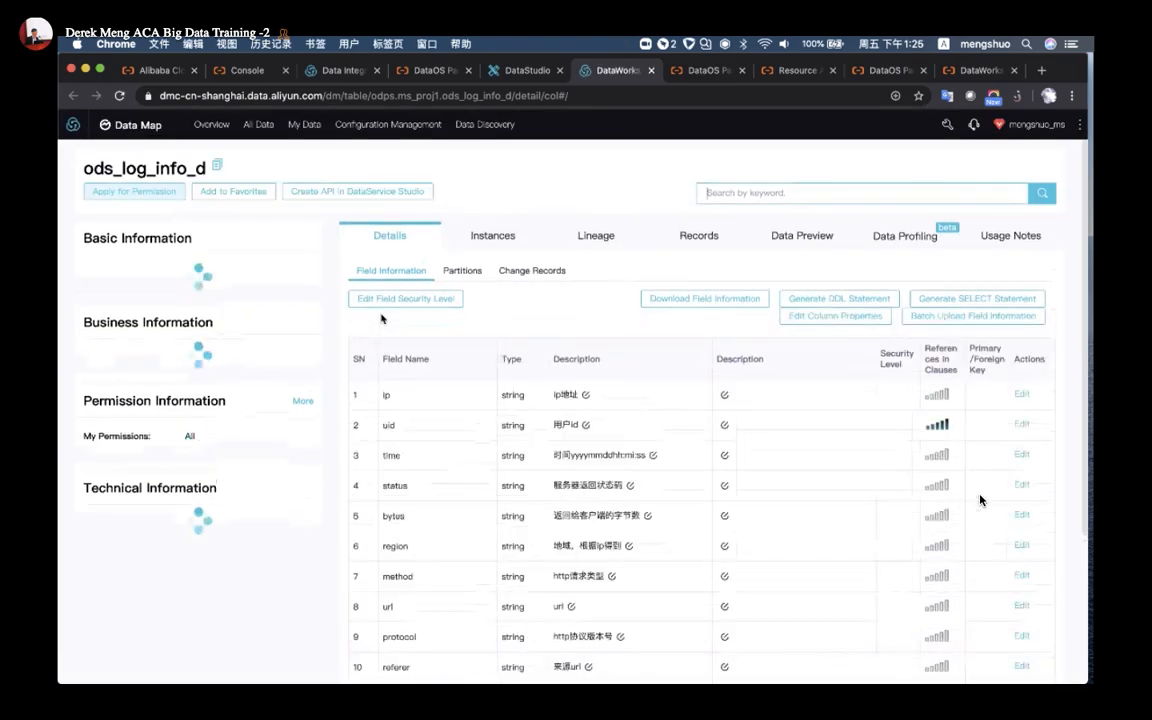
left_click(527, 72)
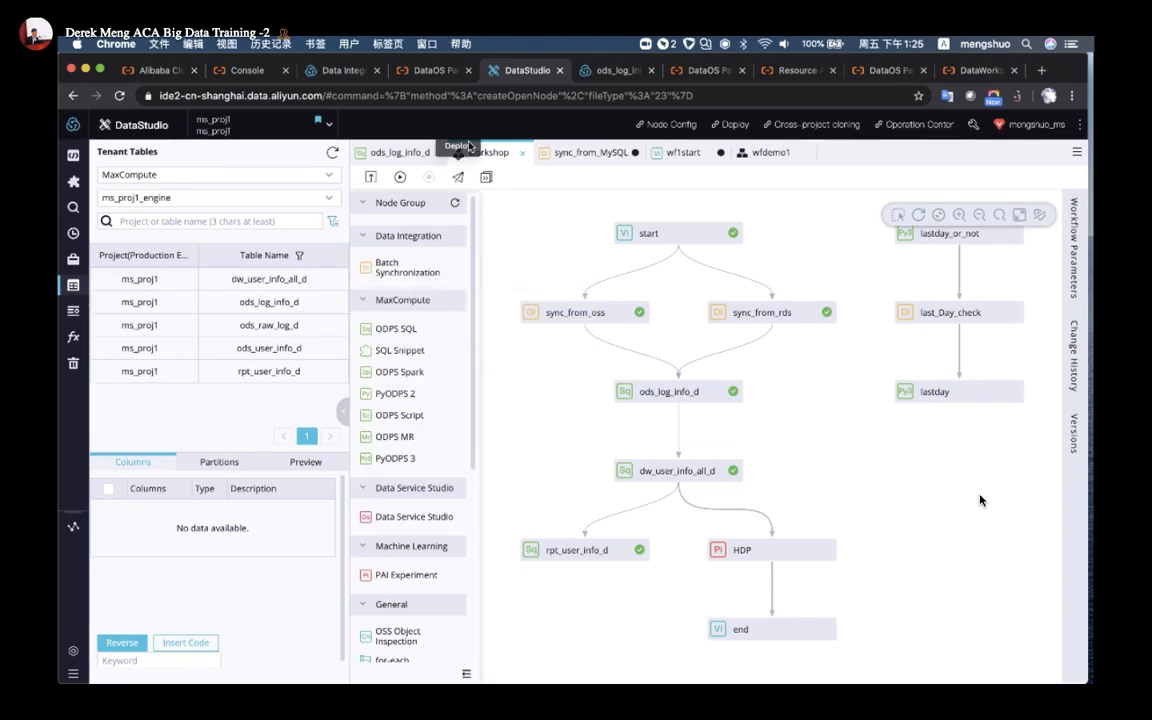
left_click(587, 78)
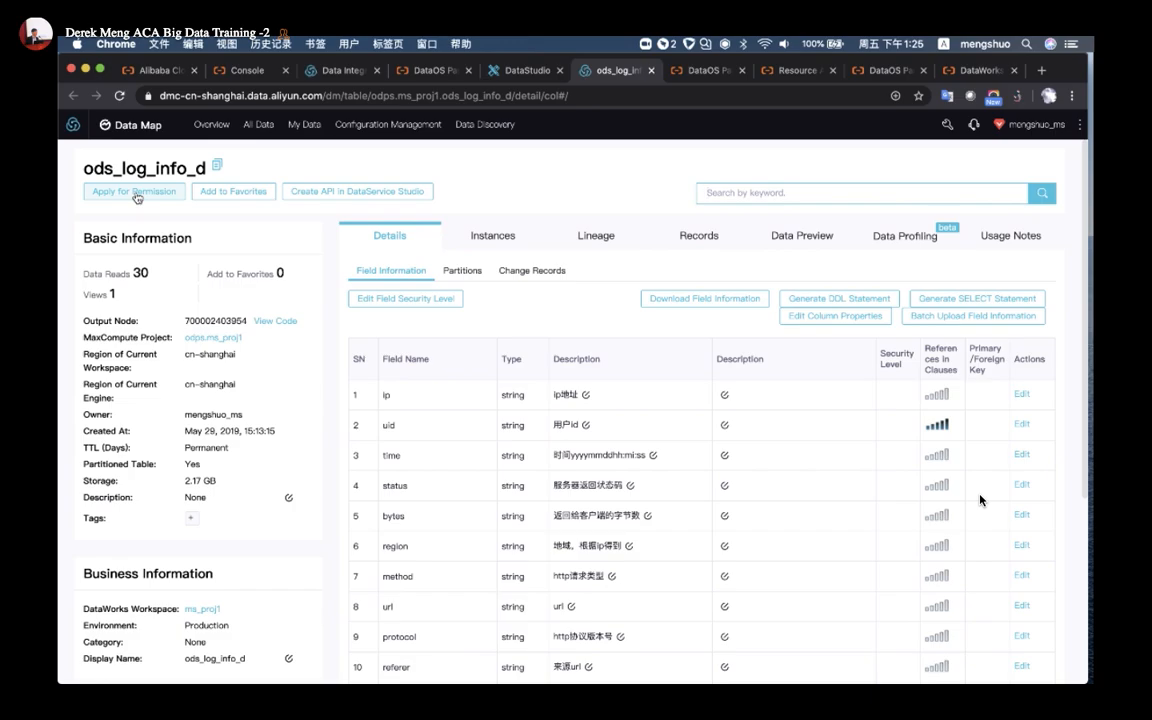
left_click(135, 193)
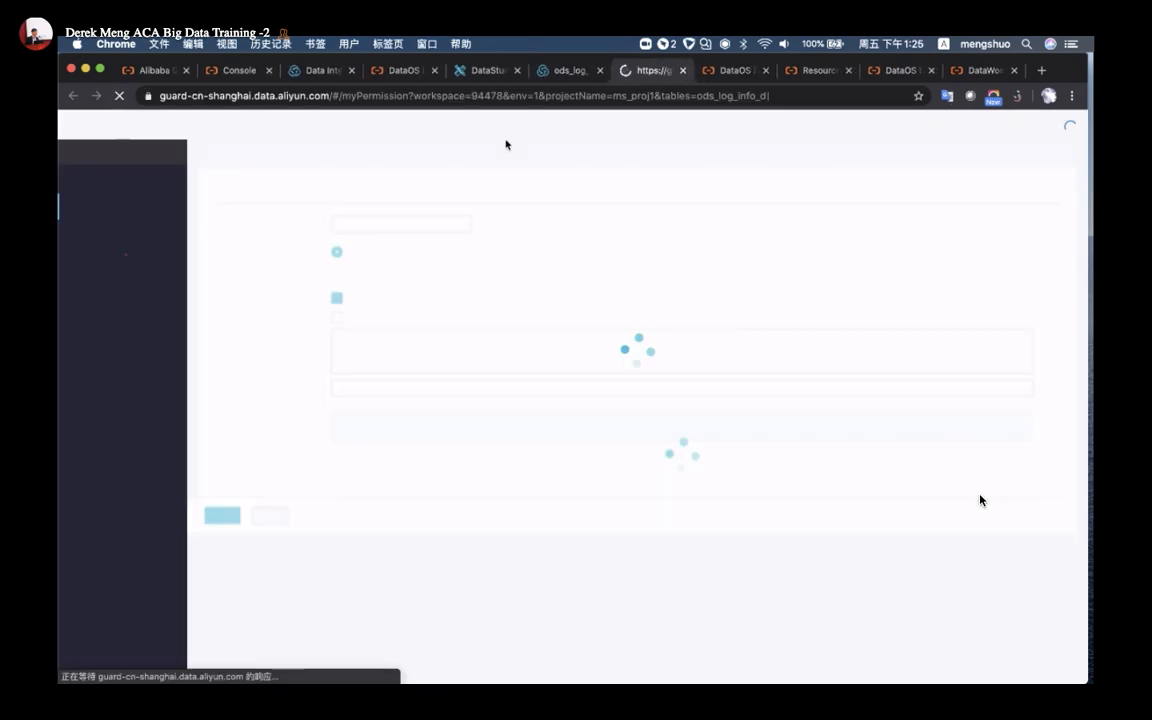
Look over the ods_log_info_d details page, then bring up the permission request form
left_click(572, 68)
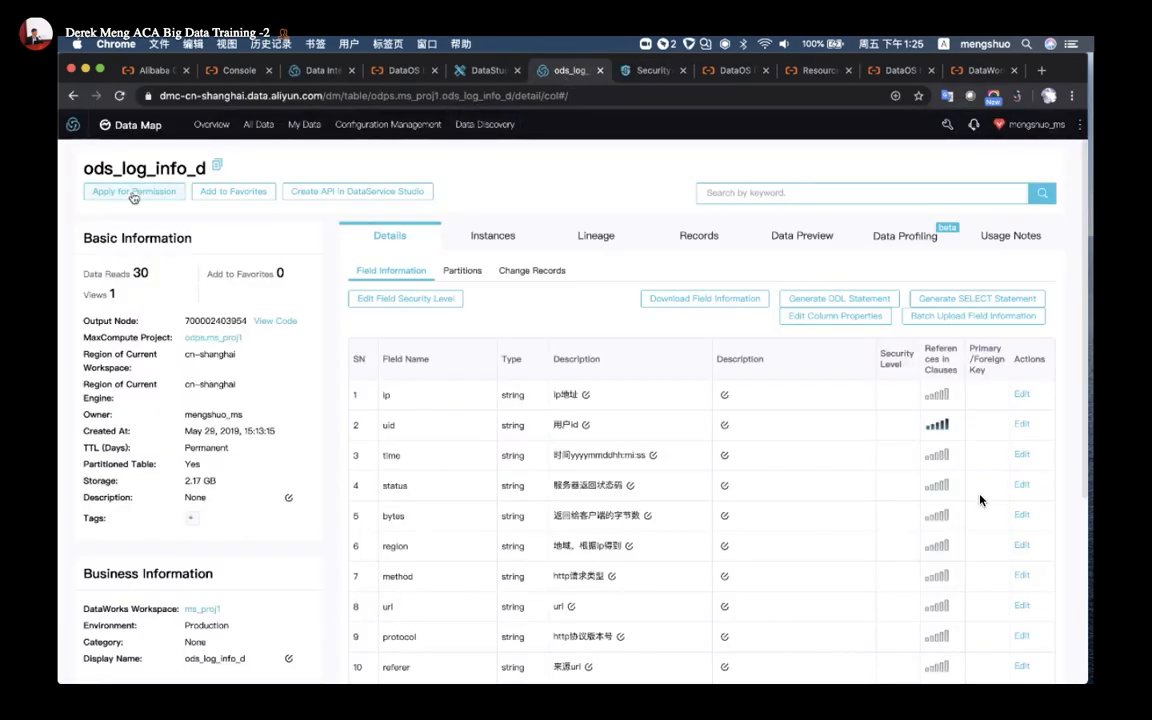
key("super+equal")
key("super+equal")
key("super+equal")
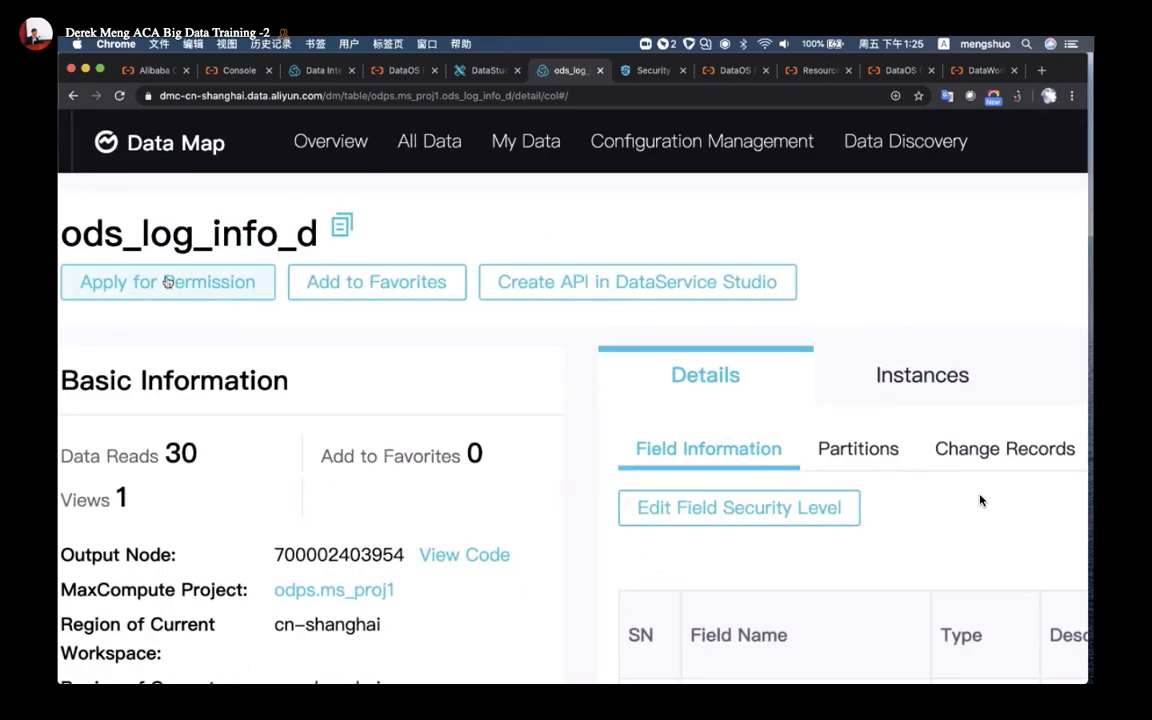
key("super+minus")
key("super+minus")
key("super+minus")
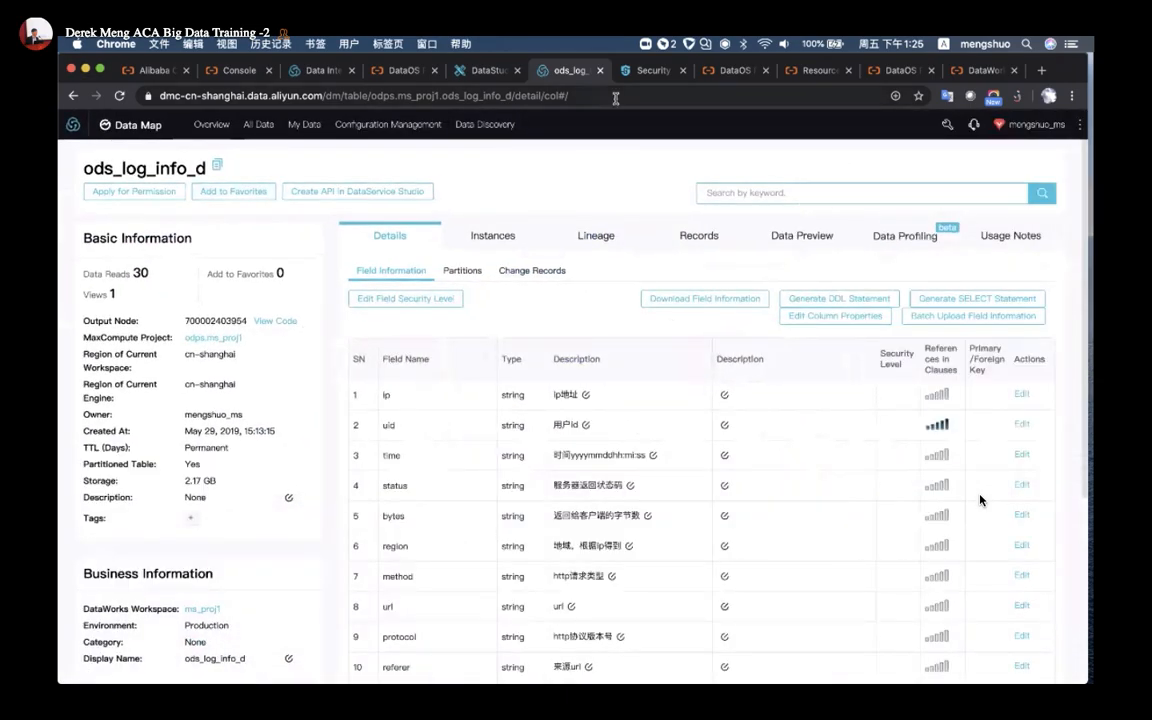
left_click(650, 70)
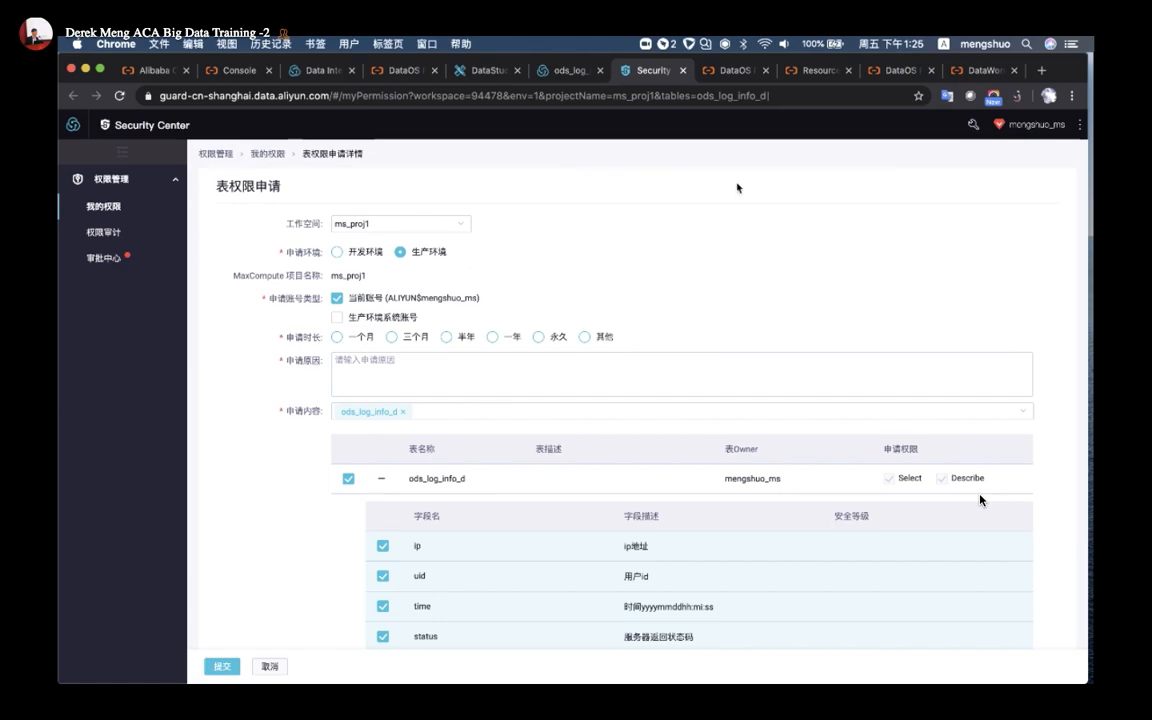
mouse_move(987, 129)
mouse_move(1080, 128)
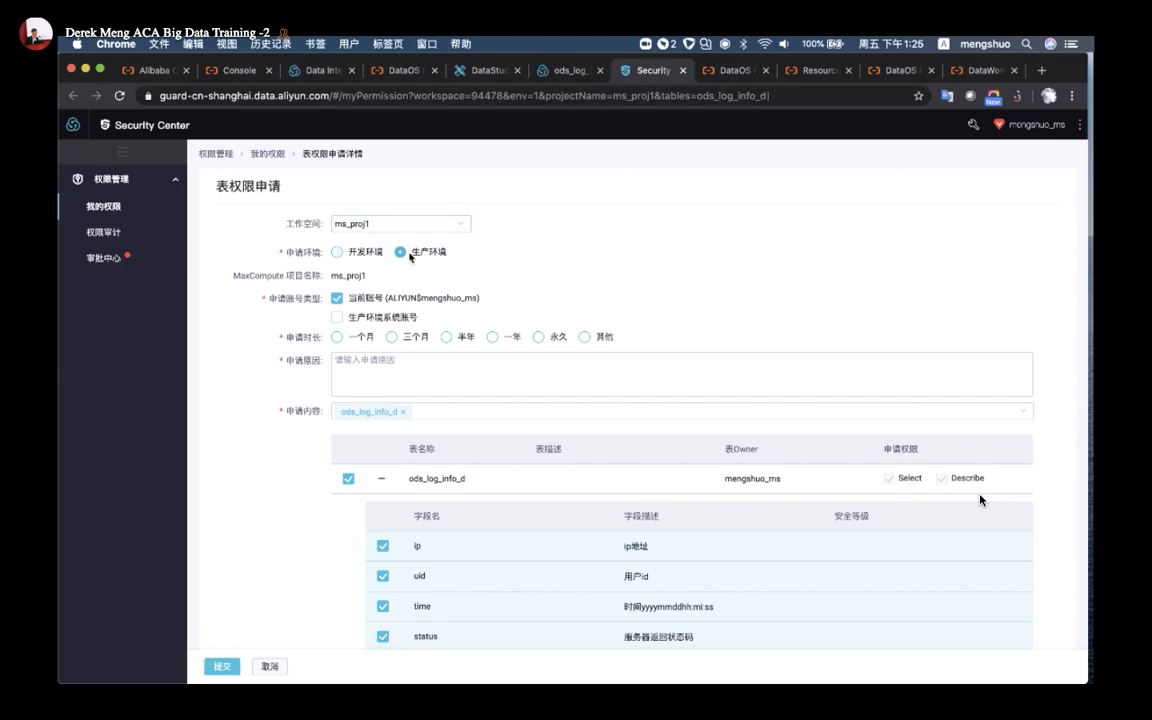
scroll(285, 636, "down", 2)
Request one month (一个月) of access with reason 'test', submit it, and return to ods_log_info_d
left_click(222, 663)
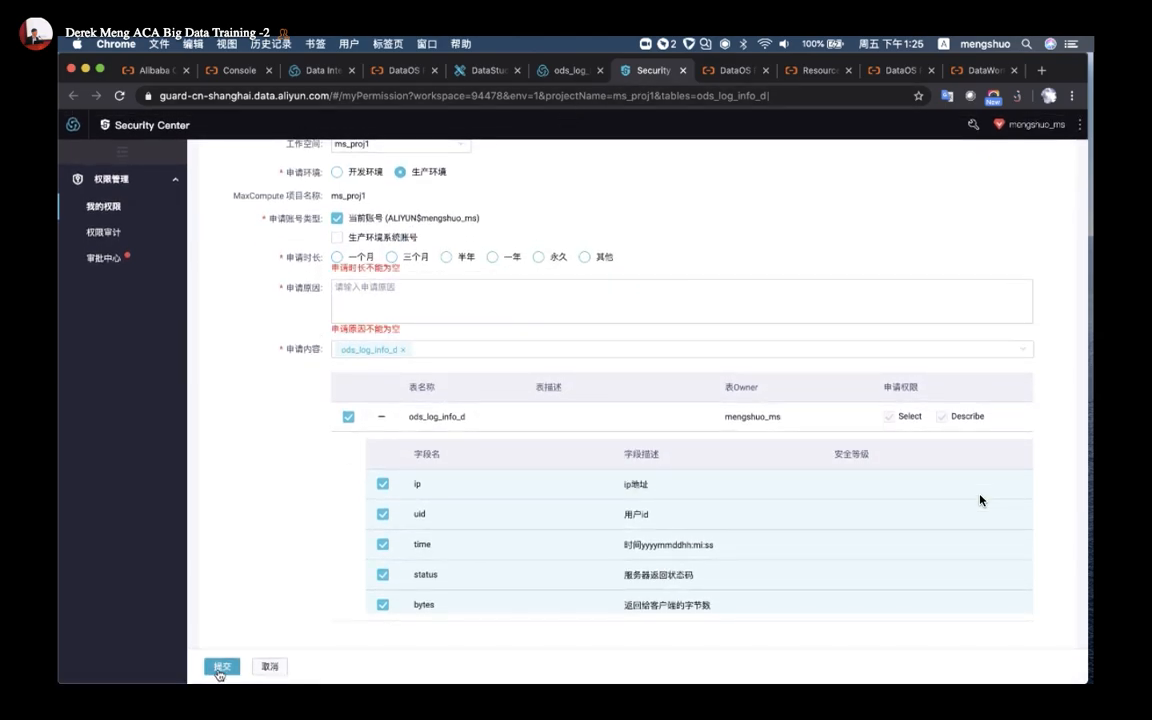
left_click(338, 257)
left_click(420, 295)
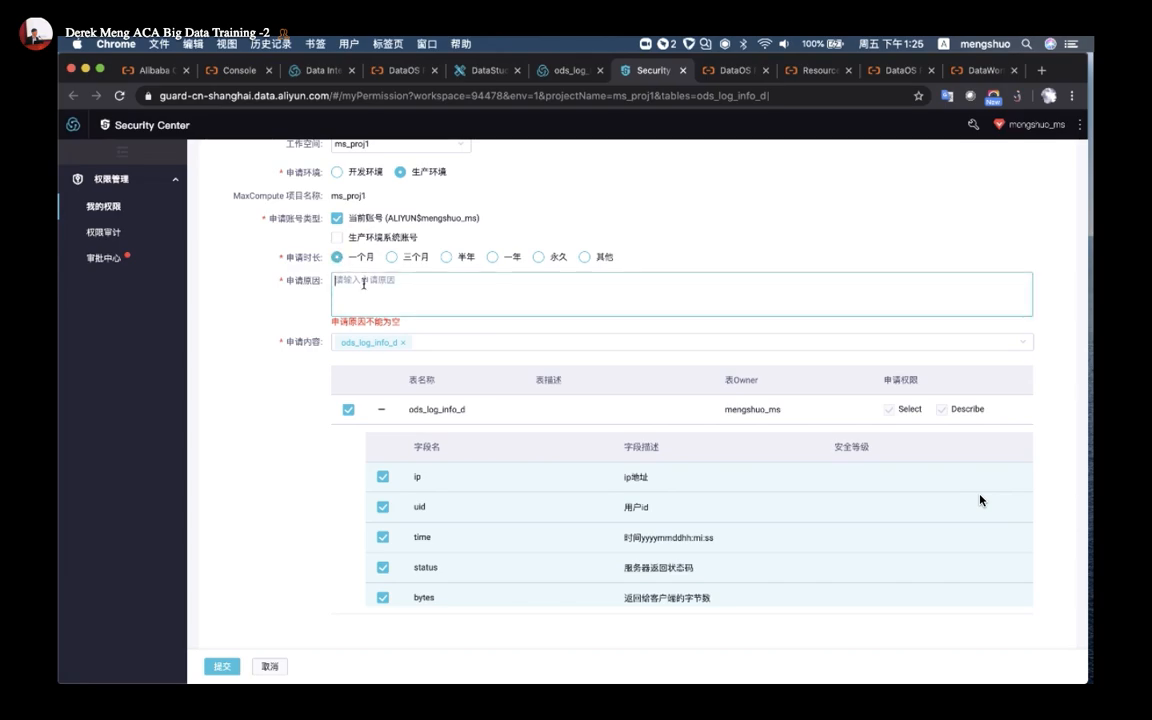
type("test")
left_click(222, 666)
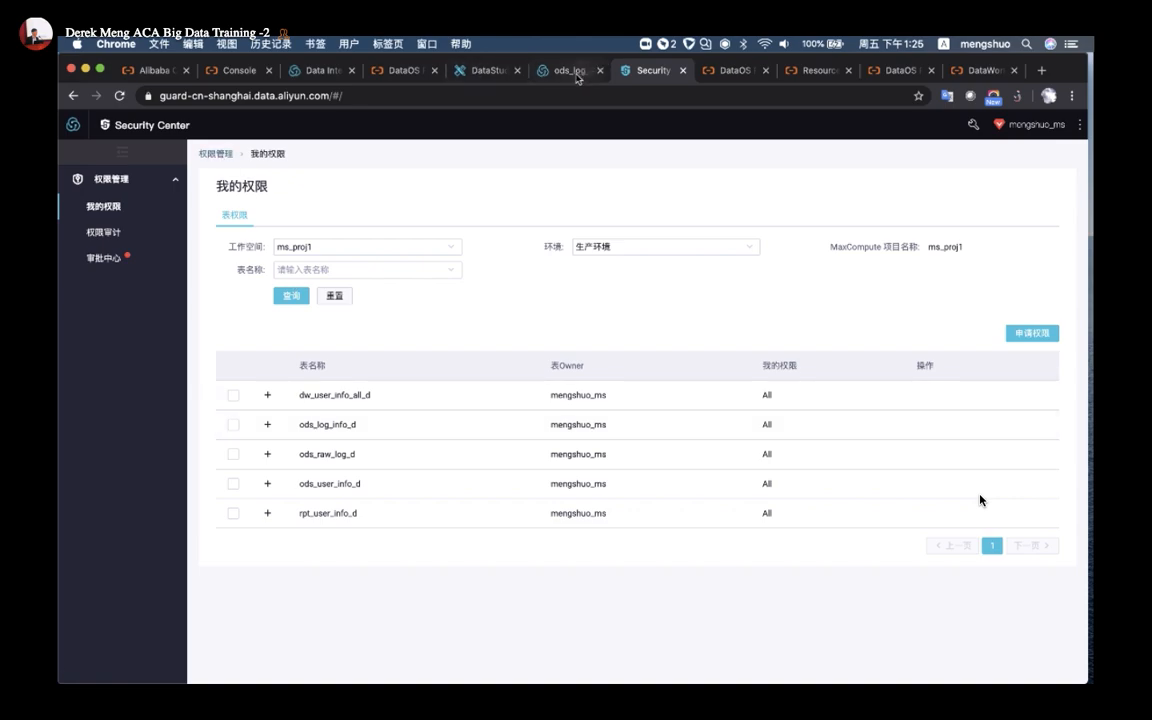
left_click(565, 70)
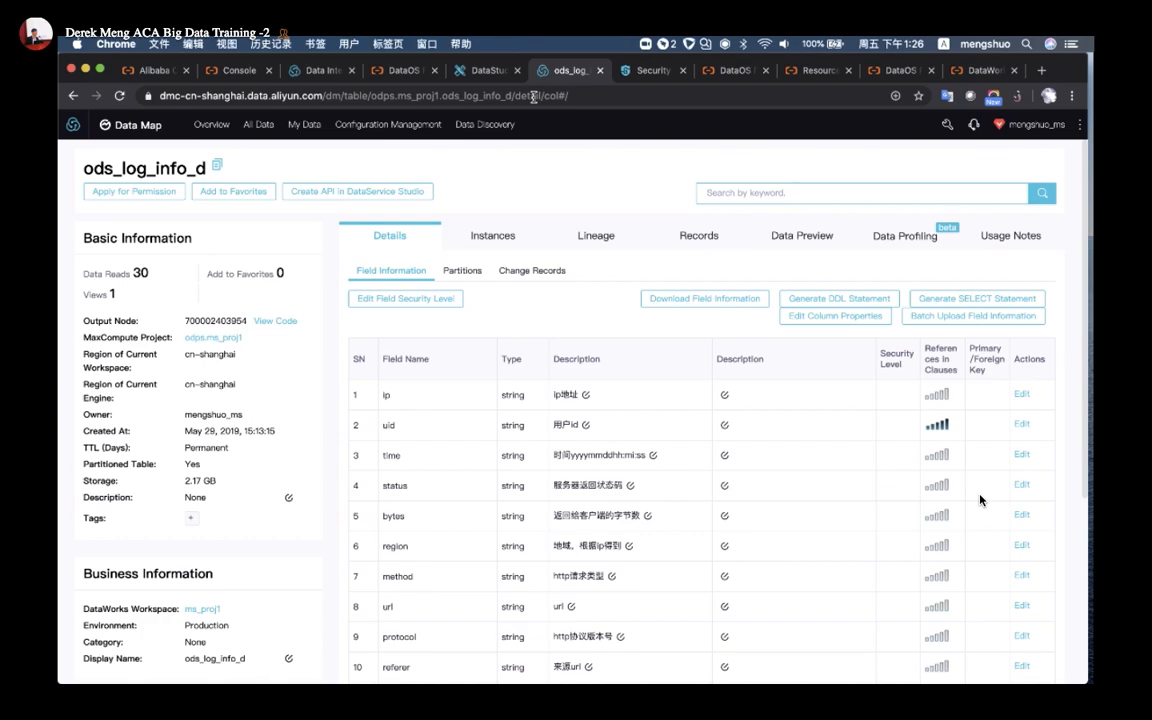
Return to the DataStudio business flow tree and drag a Branch Node toward the workshop canvas
left_click(455, 70)
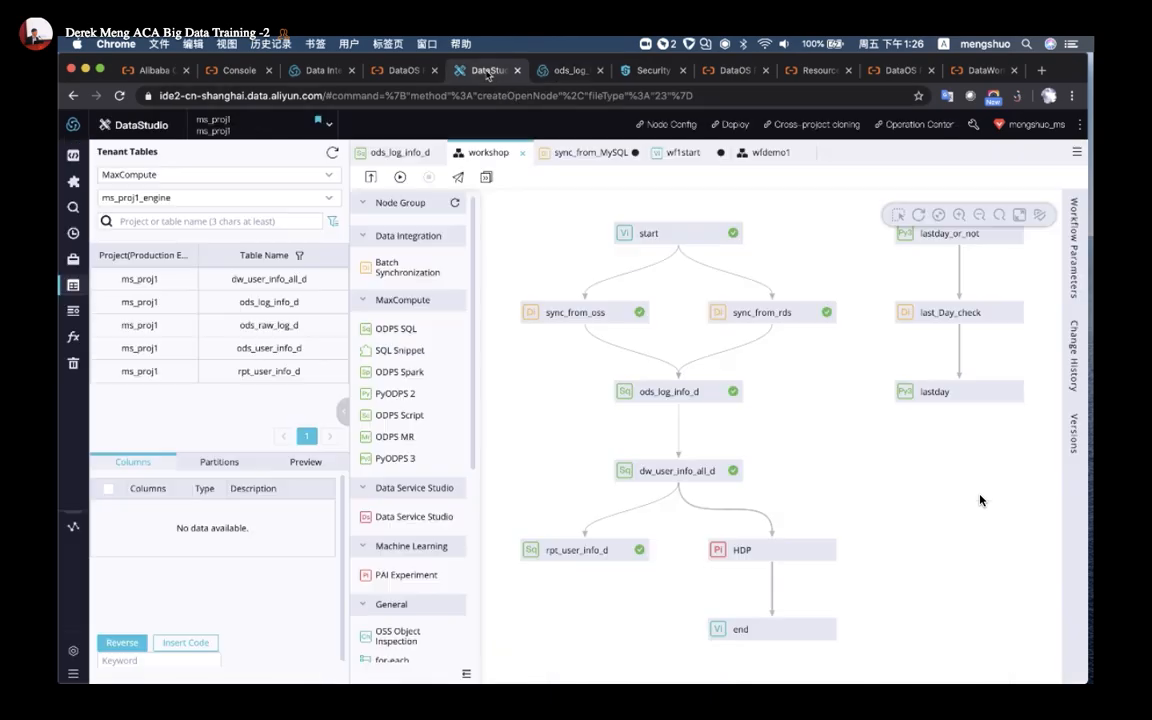
mouse_move(296, 328)
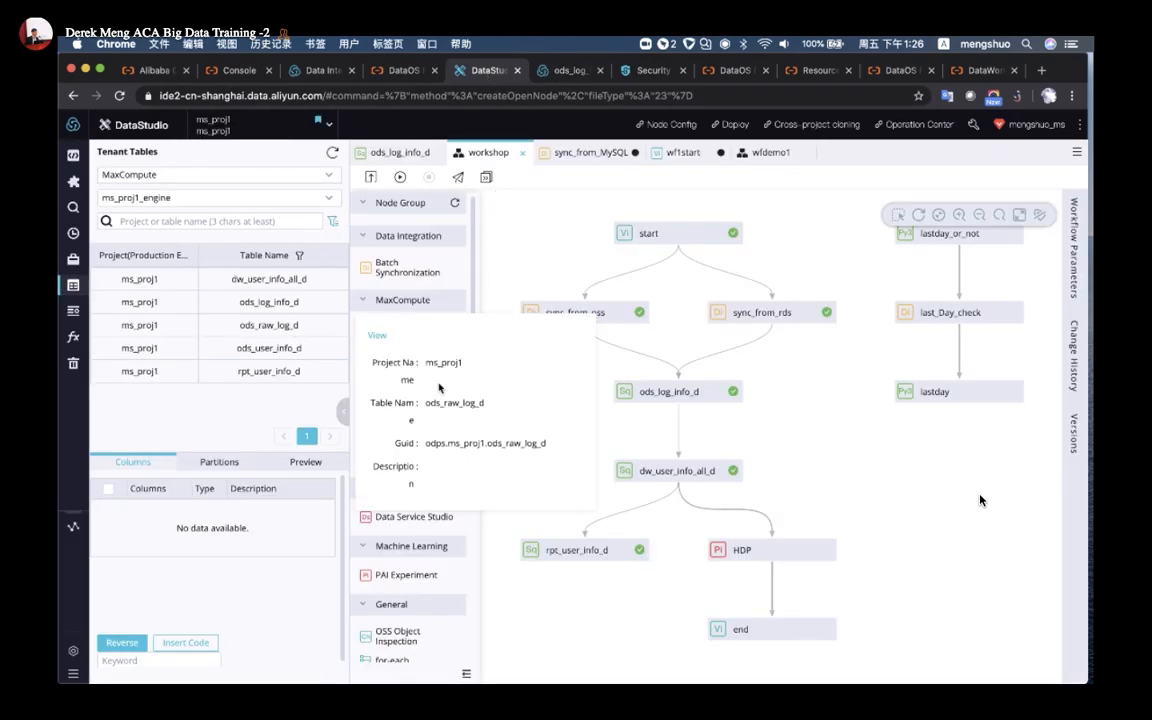
mouse_move(268, 300)
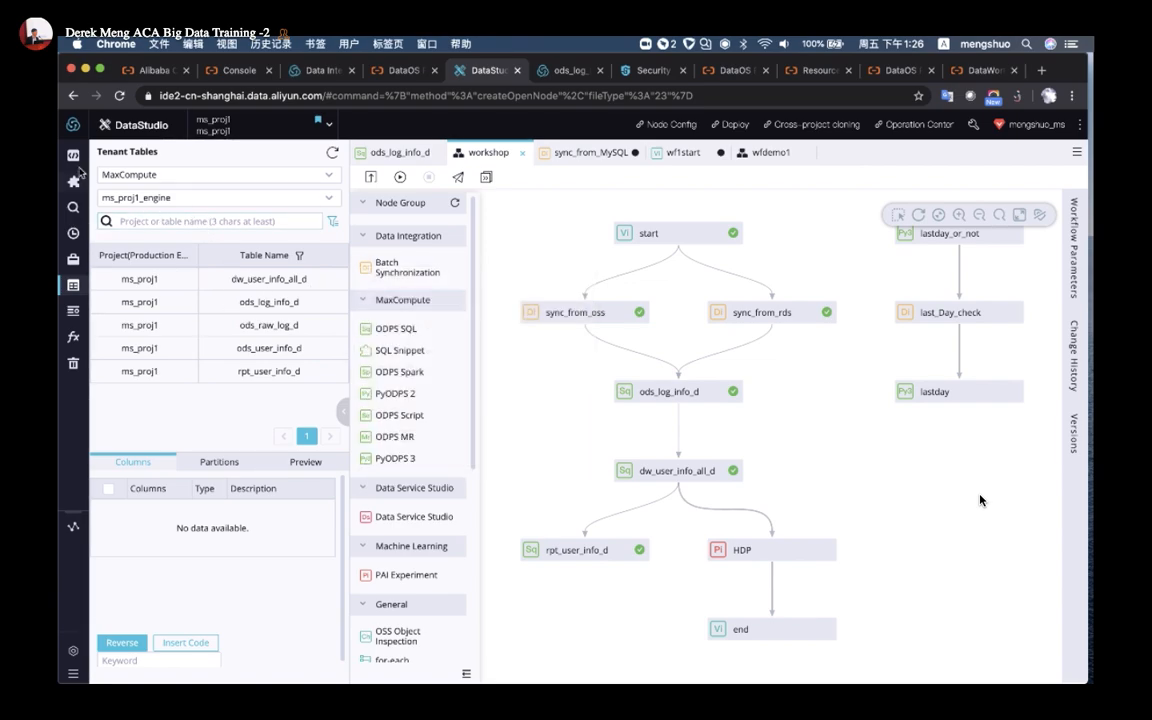
left_click(74, 157)
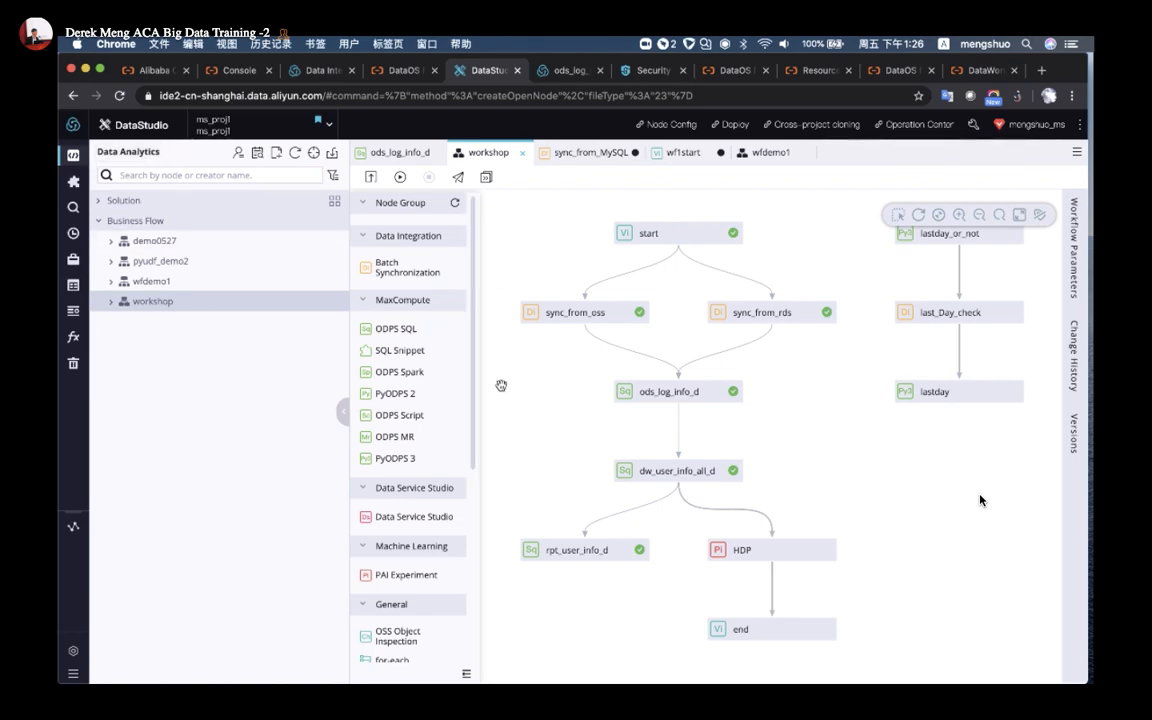
scroll(410, 400, "down", 5)
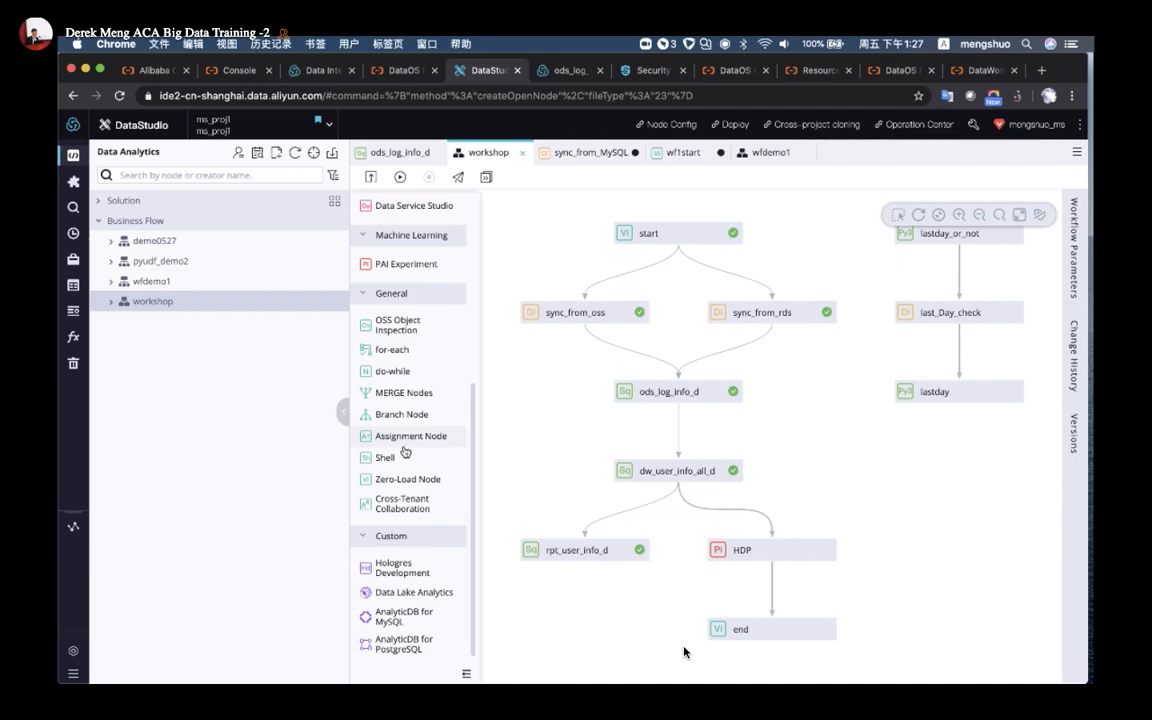
mouse_move(404, 415)
left_mouse_down()
mouse_move(520, 420)
mouse_move(345, 420)
mouse_move(401, 423)
left_mouse_up()
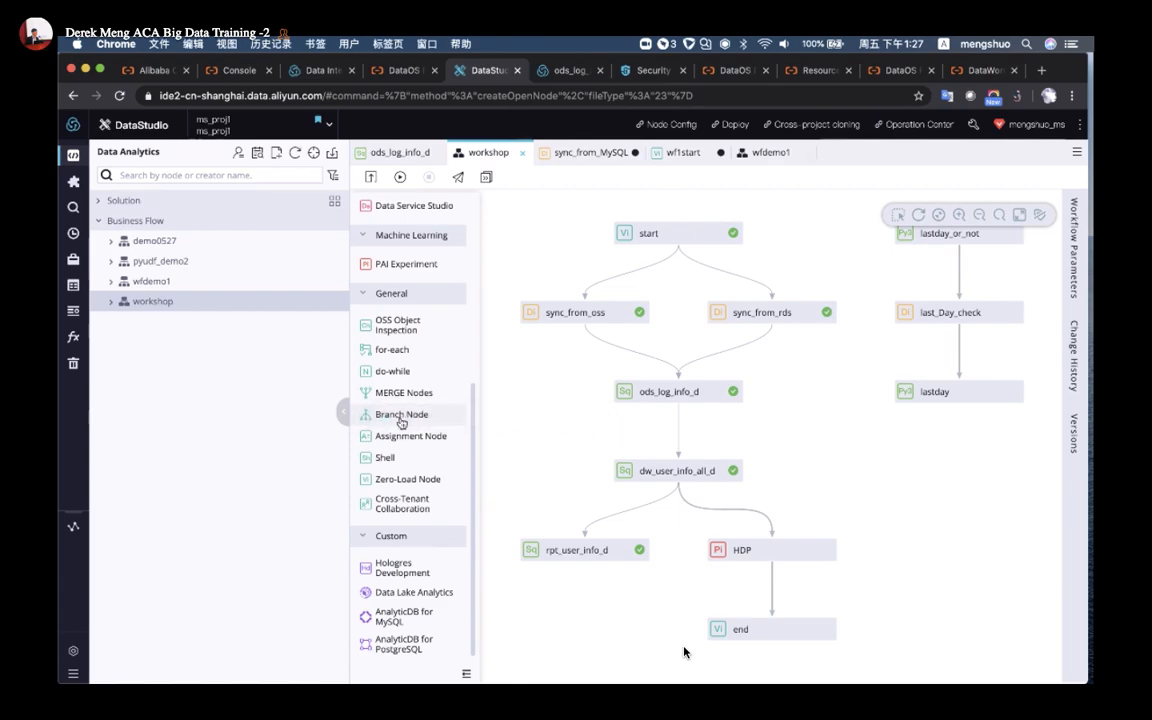